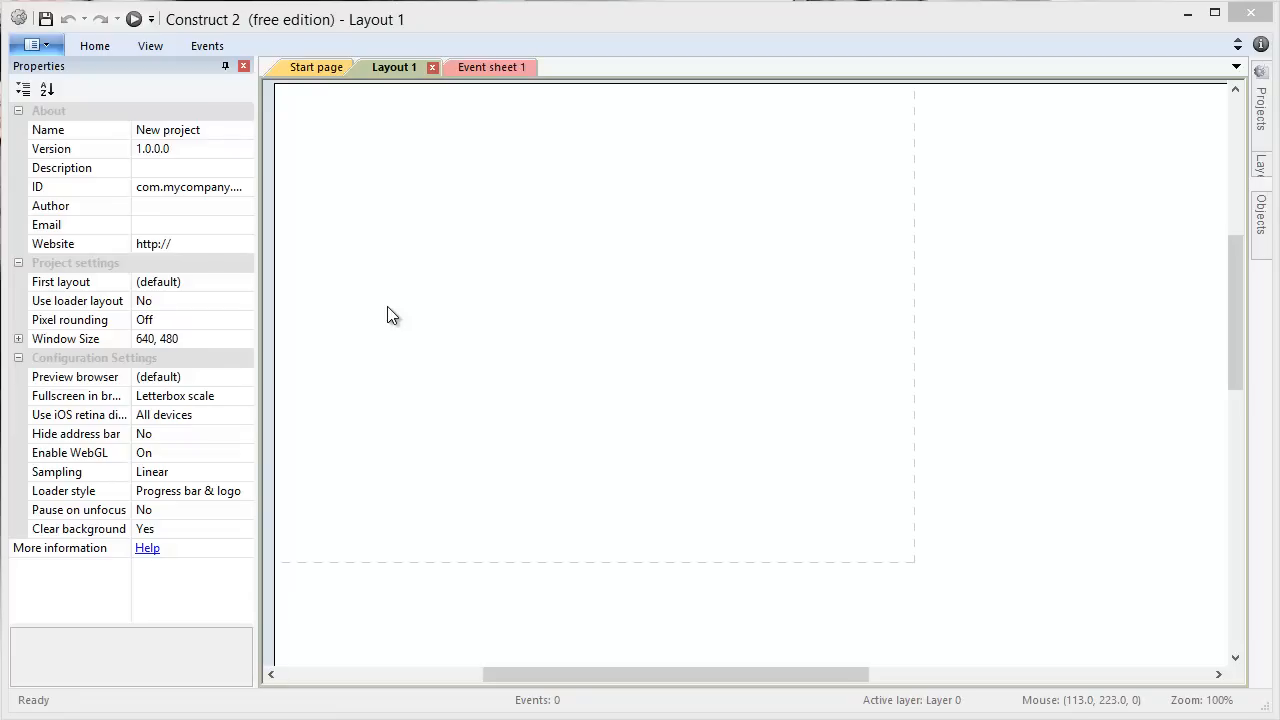
Step: Insert a new Sprite object and place it in the upper-left part of the layout
right_click(406, 284)
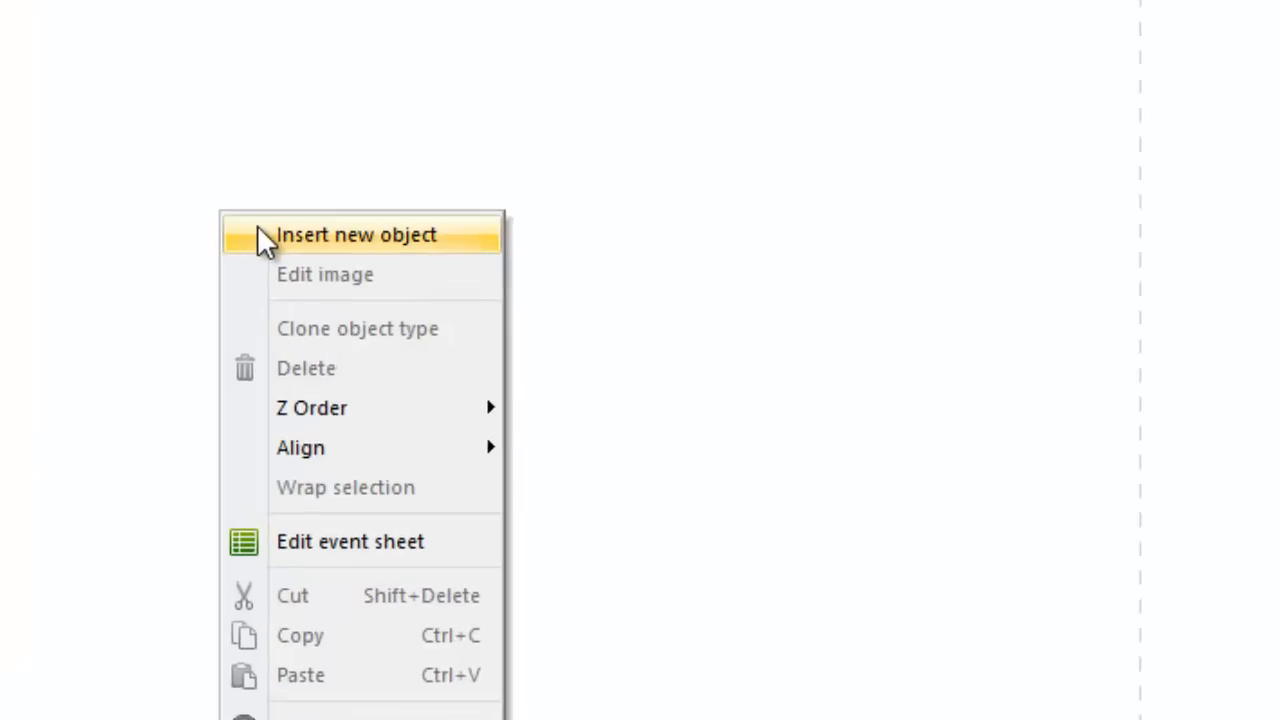
left_click(262, 238)
left_click(608, 470)
double_click(604, 471)
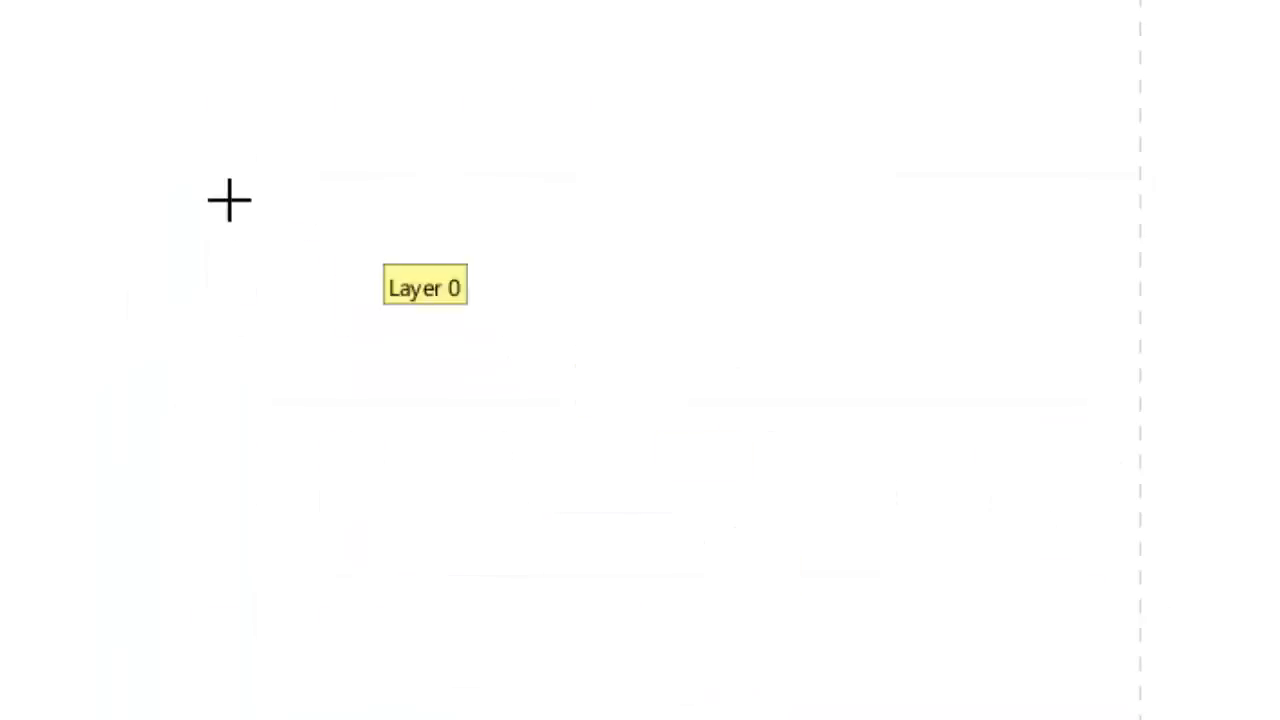
left_click(297, 343)
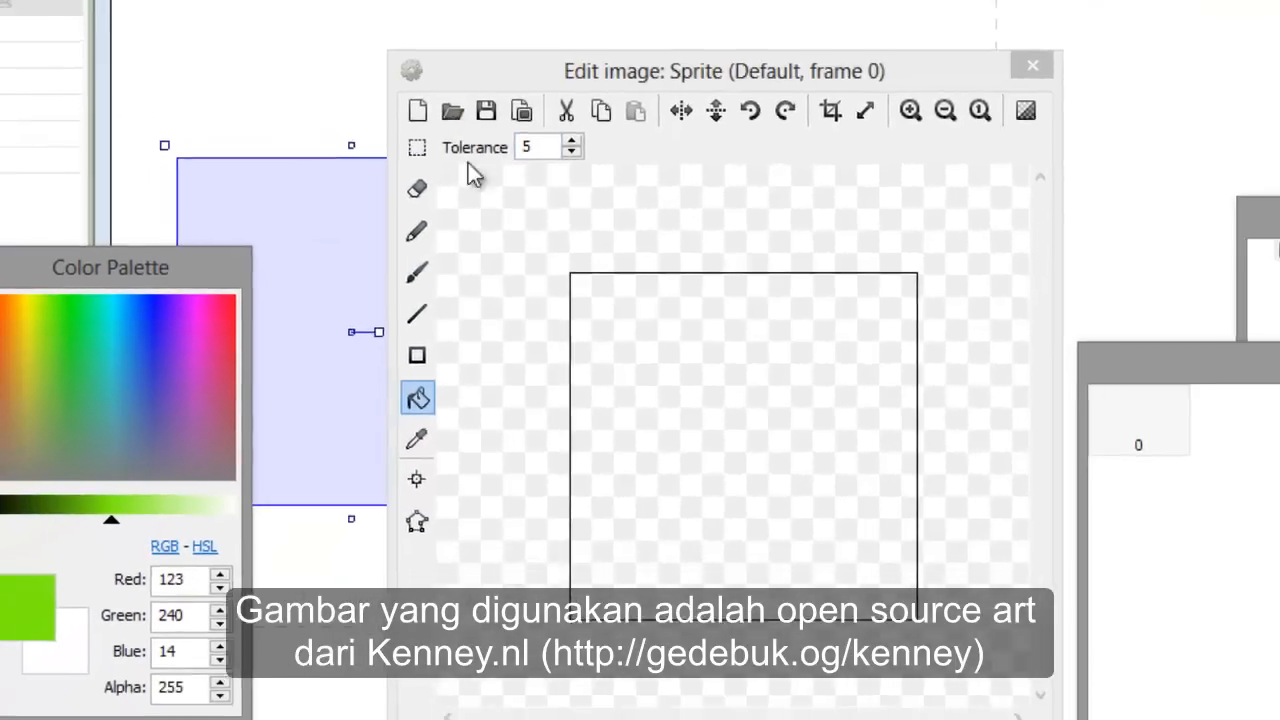
Step: Load grassMid.png from the Platformer Pack's Tiles folder as the sprite's image and close the image editor
left_click(452, 110)
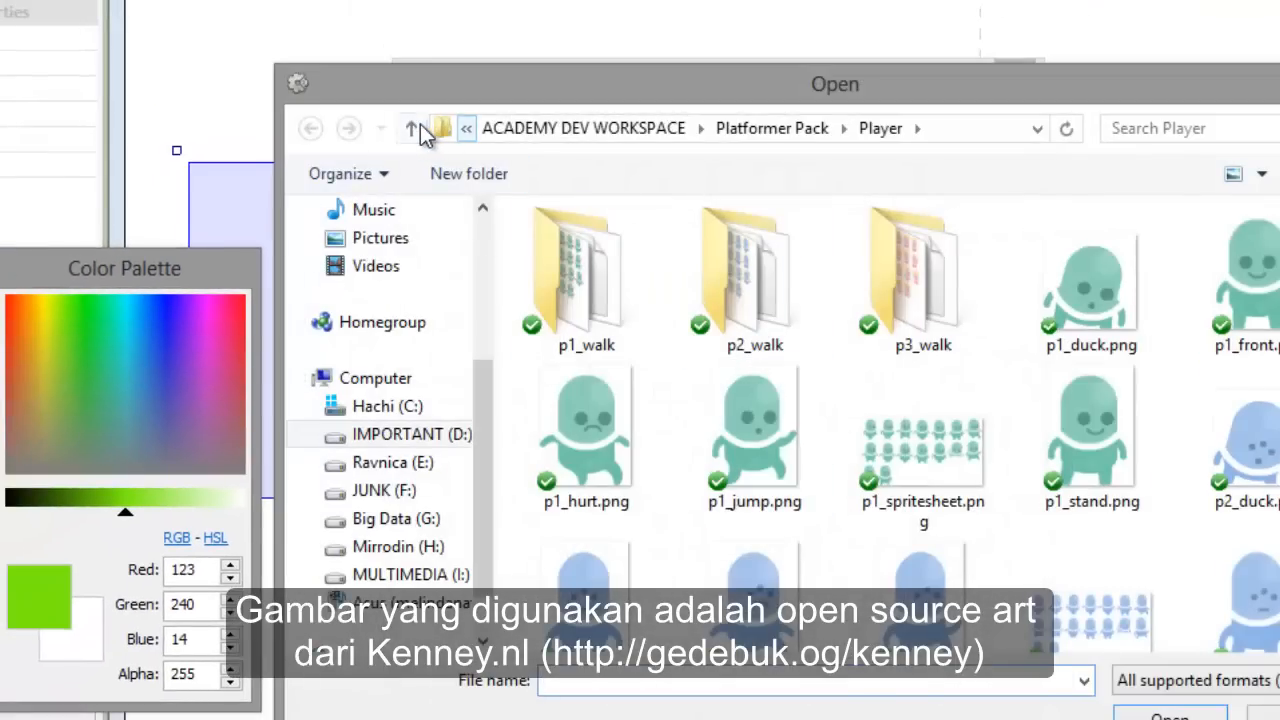
left_click(412, 129)
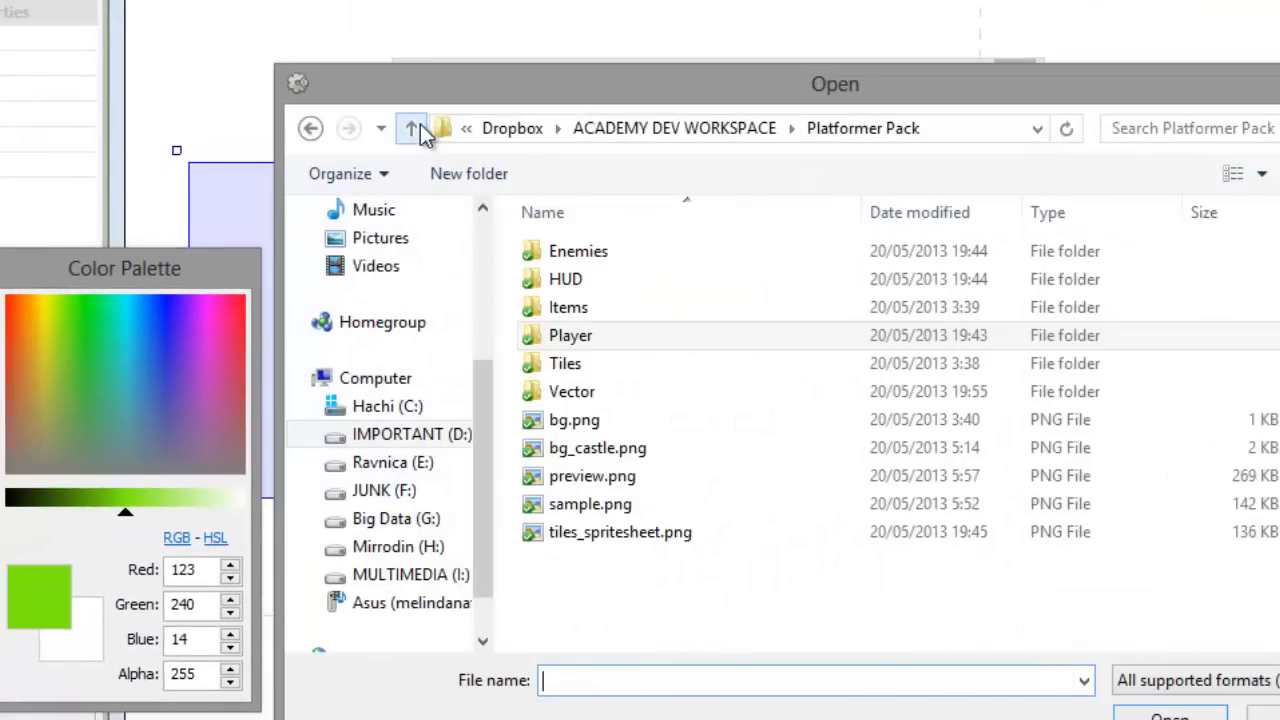
double_click(575, 362)
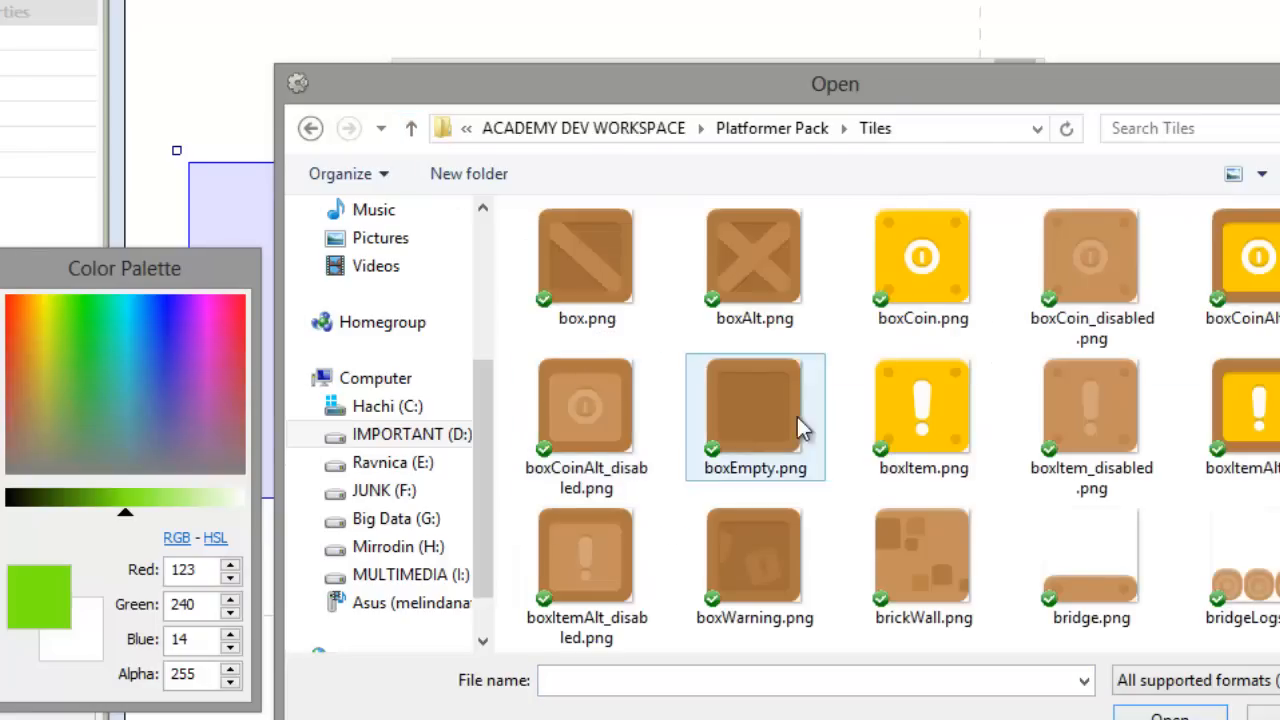
scroll(903, 423, "down", 8)
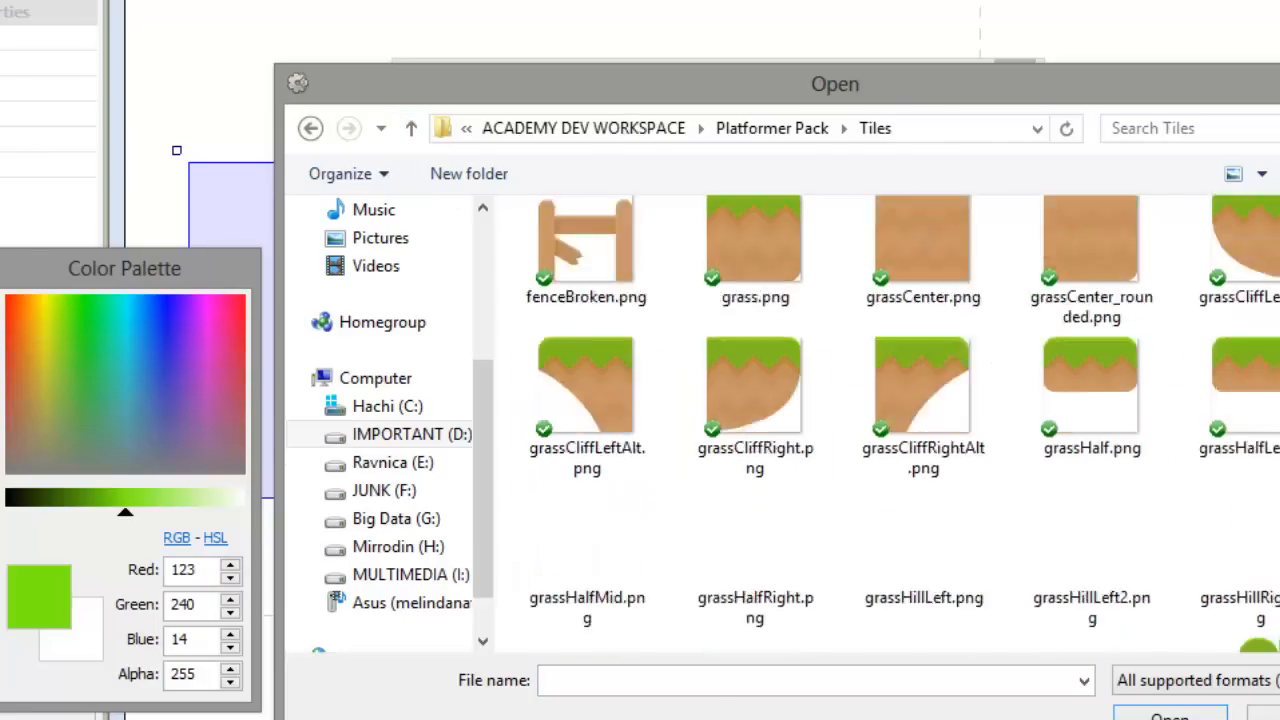
scroll(1090, 340, "down", 1)
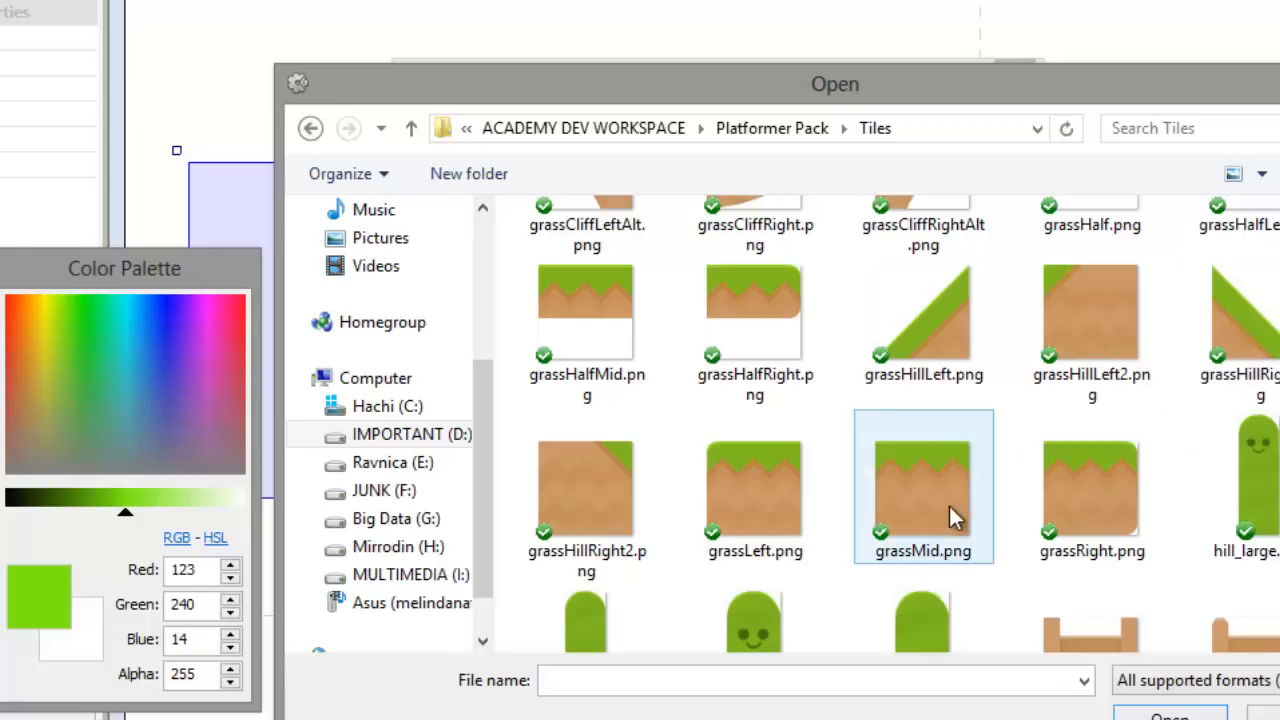
left_click(962, 515)
key("Return")
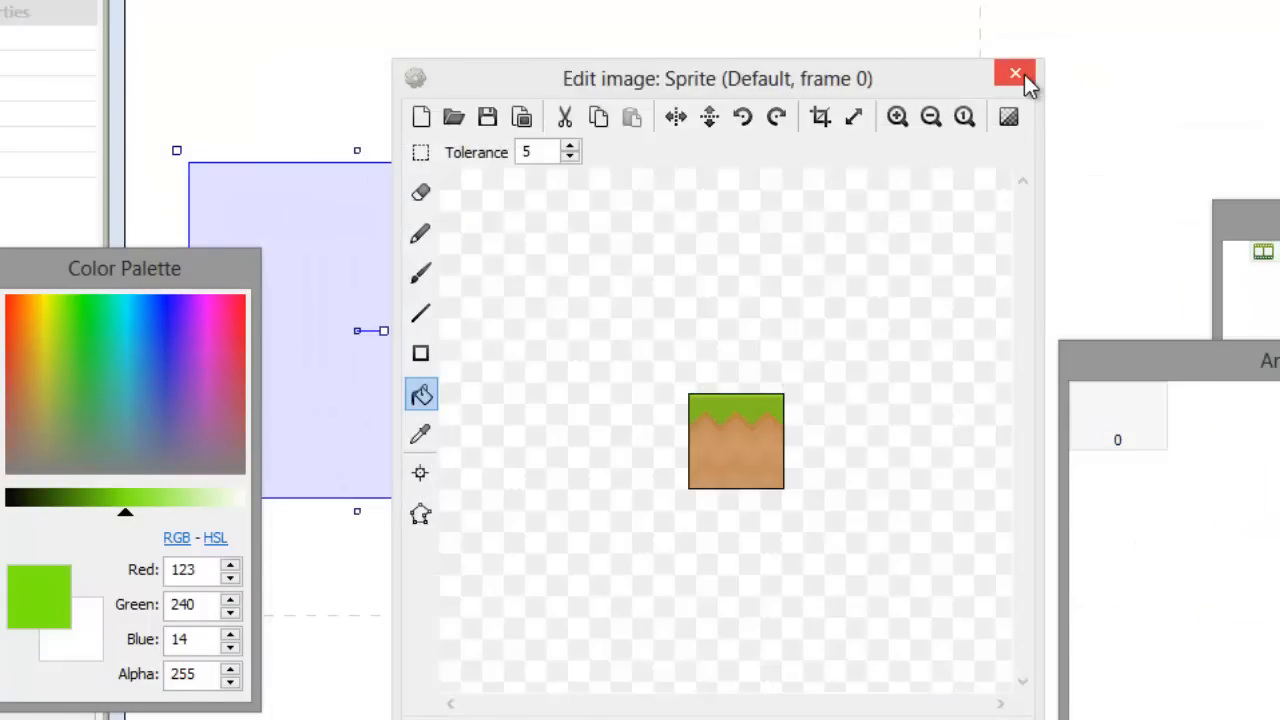
left_click(1024, 74)
Step: Move the full grass tile to the lower-left area of the layout, at about 117, 354
left_click_drag(365, 360, 290, 469)
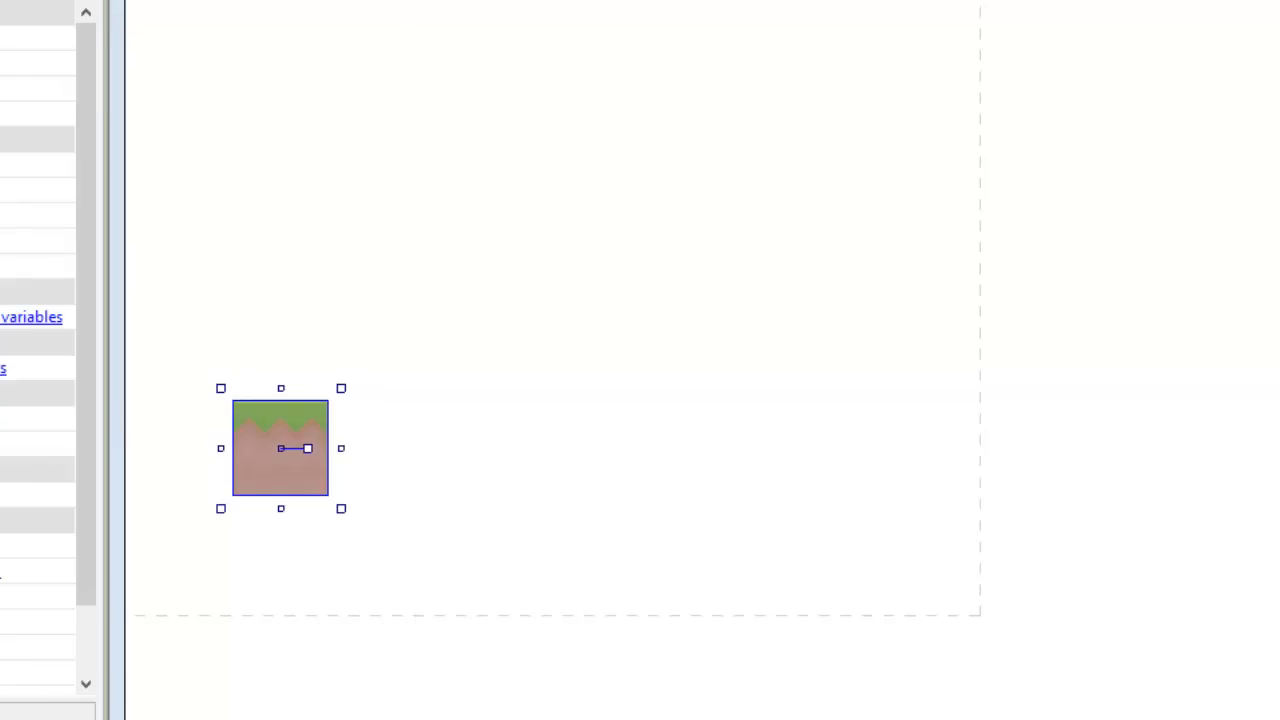
left_click(372, 238)
left_click(288, 472)
Step: Insert a second Sprite object in the layout above the grass tile
left_click(475, 225)
right_click(475, 225)
left_click(486, 236)
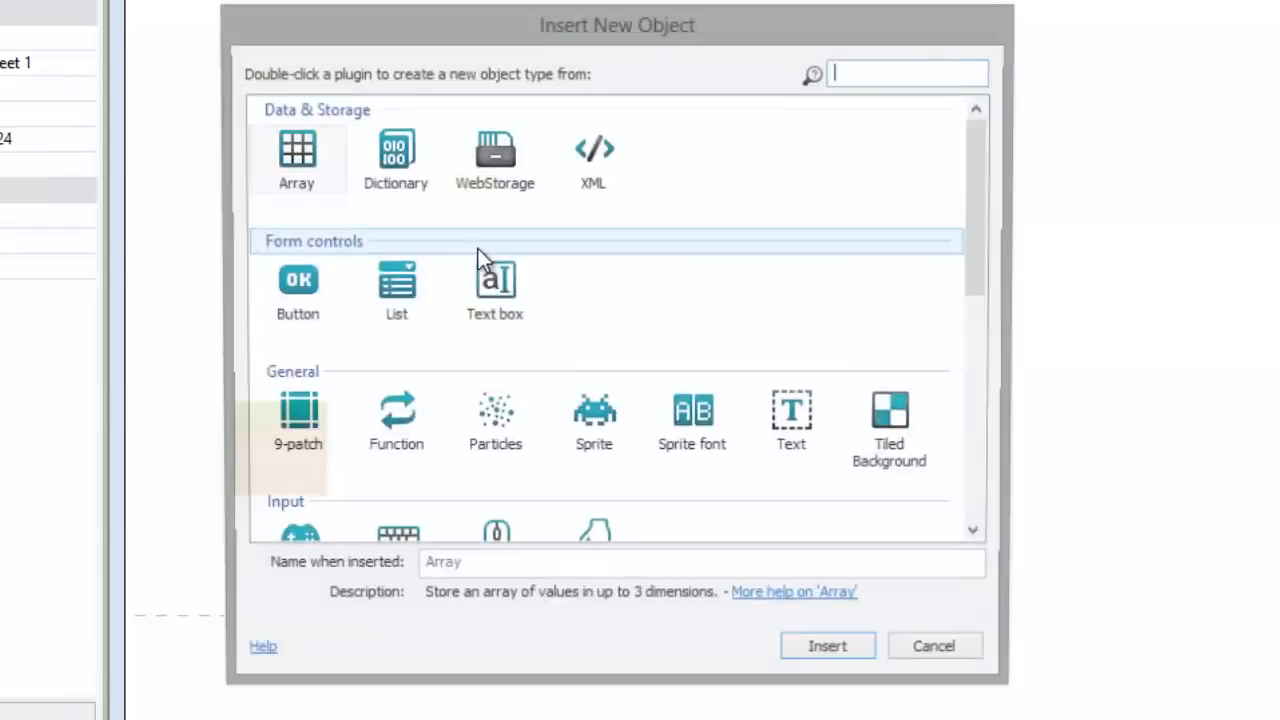
double_click(615, 455)
left_click(407, 224)
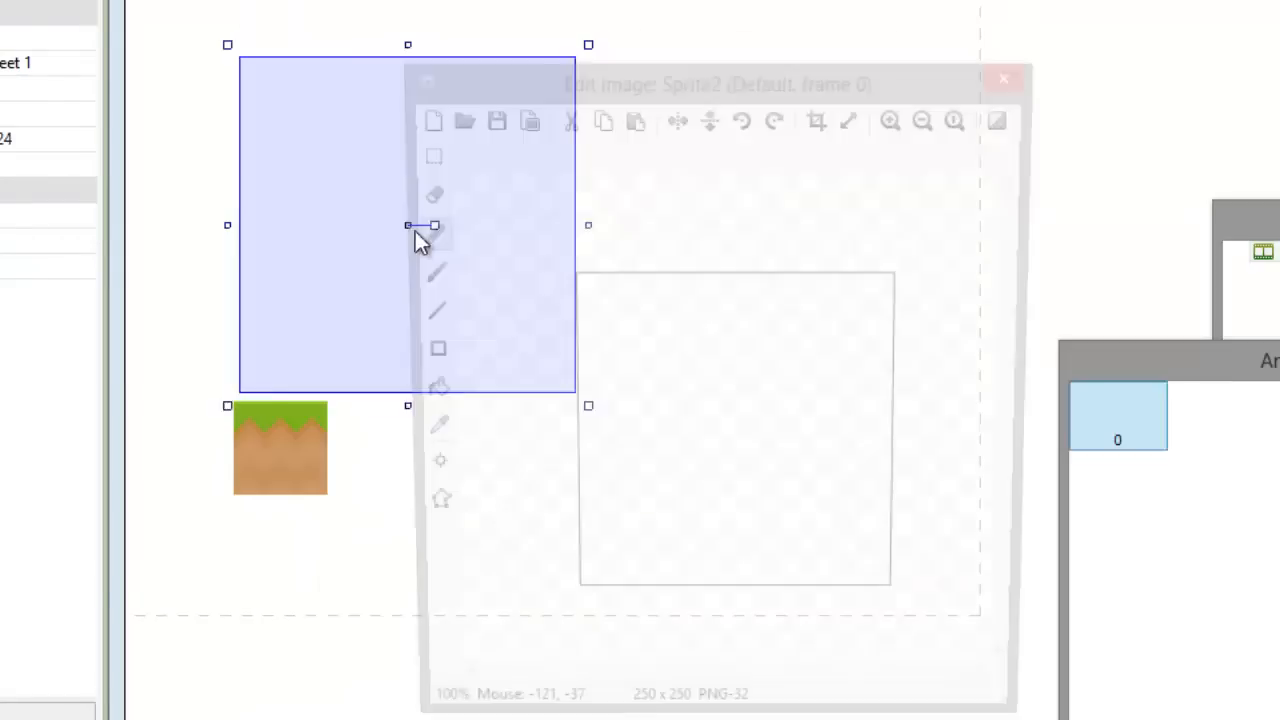
Step: Load grassHalfMid.png from the Tiles folder as the second sprite's image and close the image editor
left_click(455, 117)
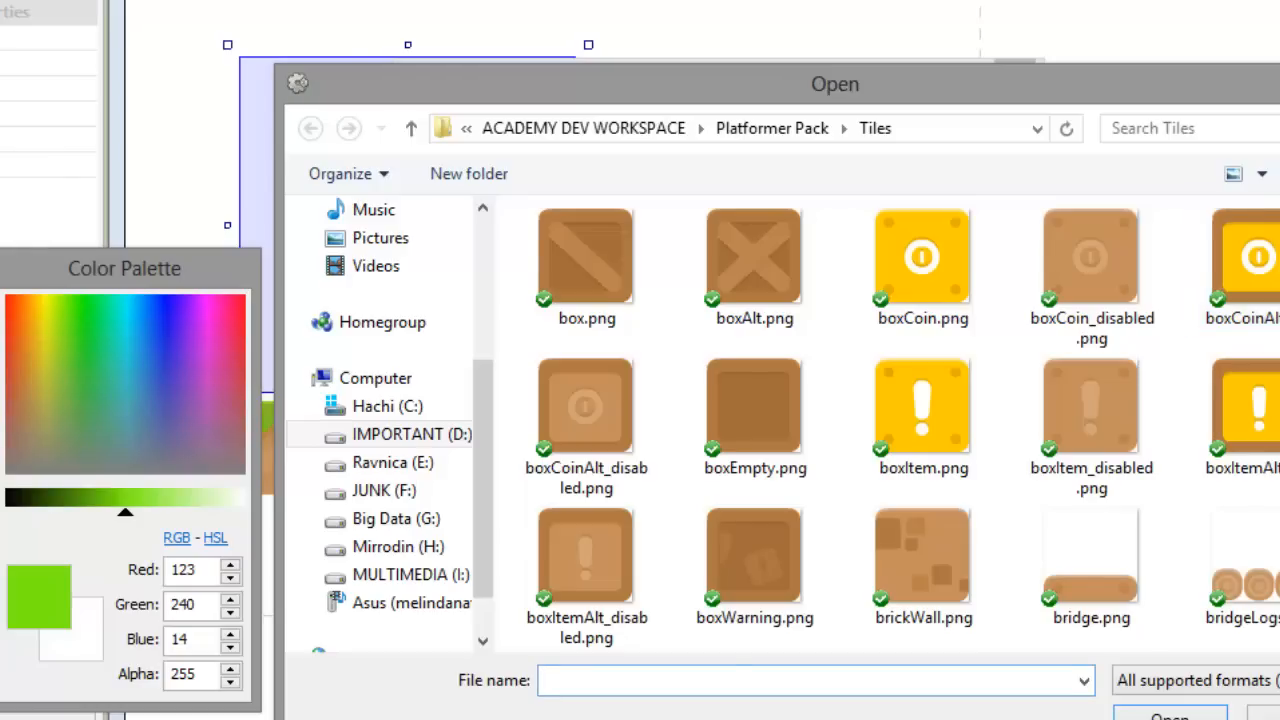
scroll(880, 420, "down", 2)
scroll(900, 420, "down", 3)
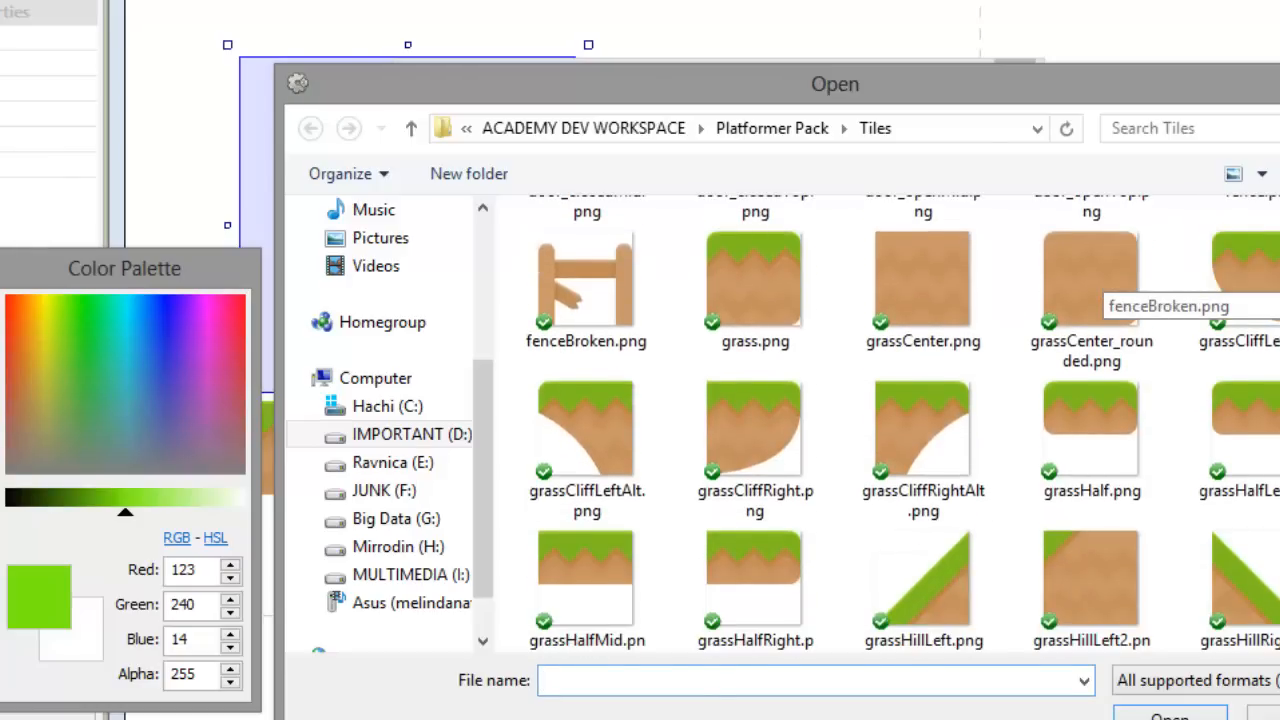
left_click(614, 571)
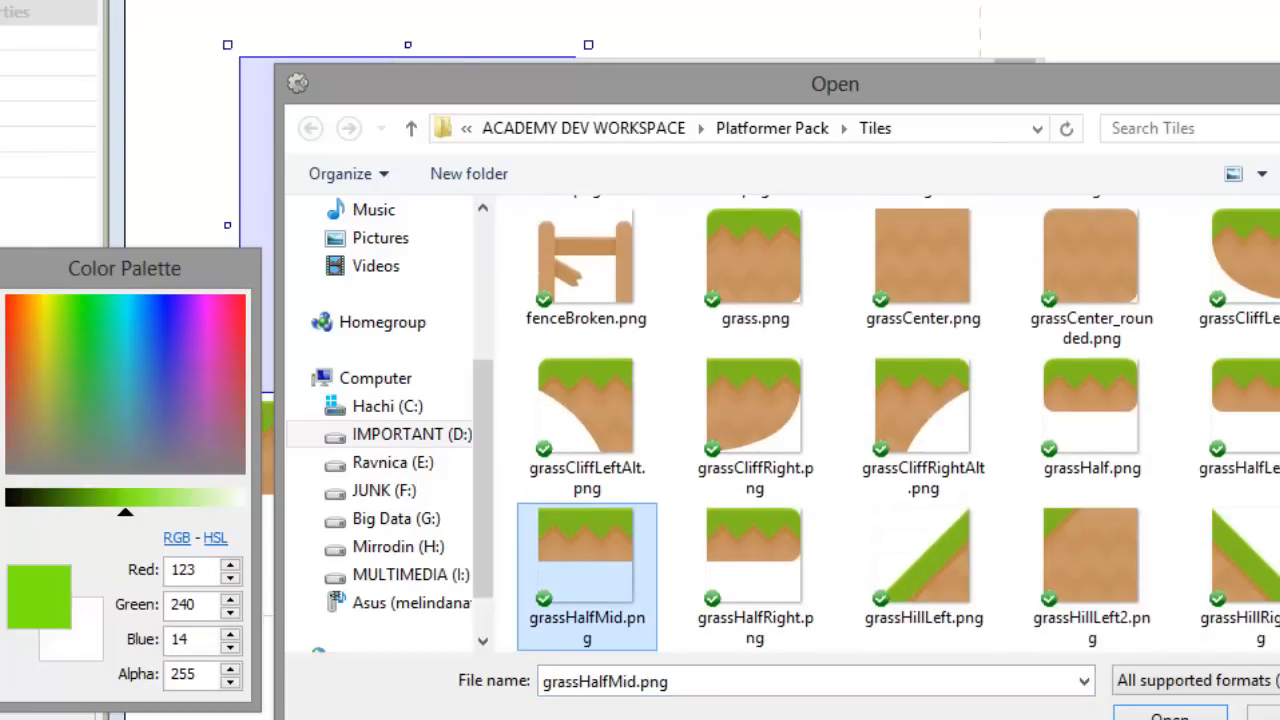
left_click(1170, 714)
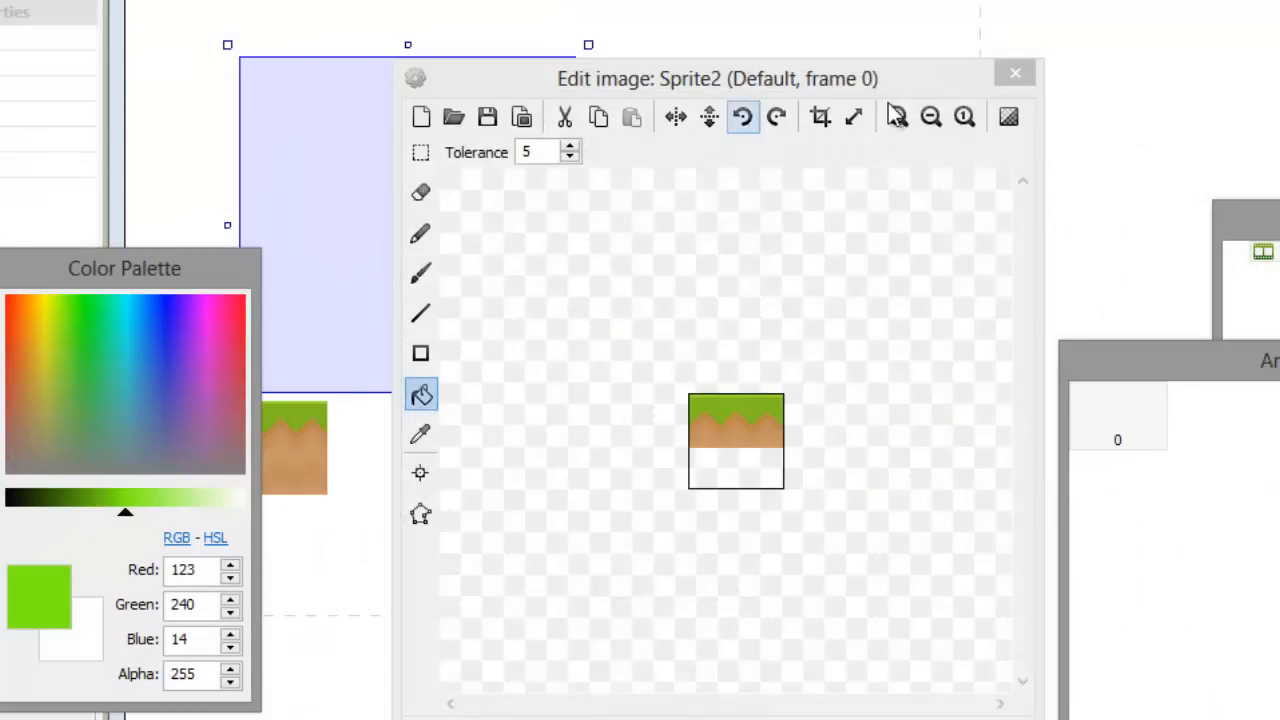
left_click(1015, 73)
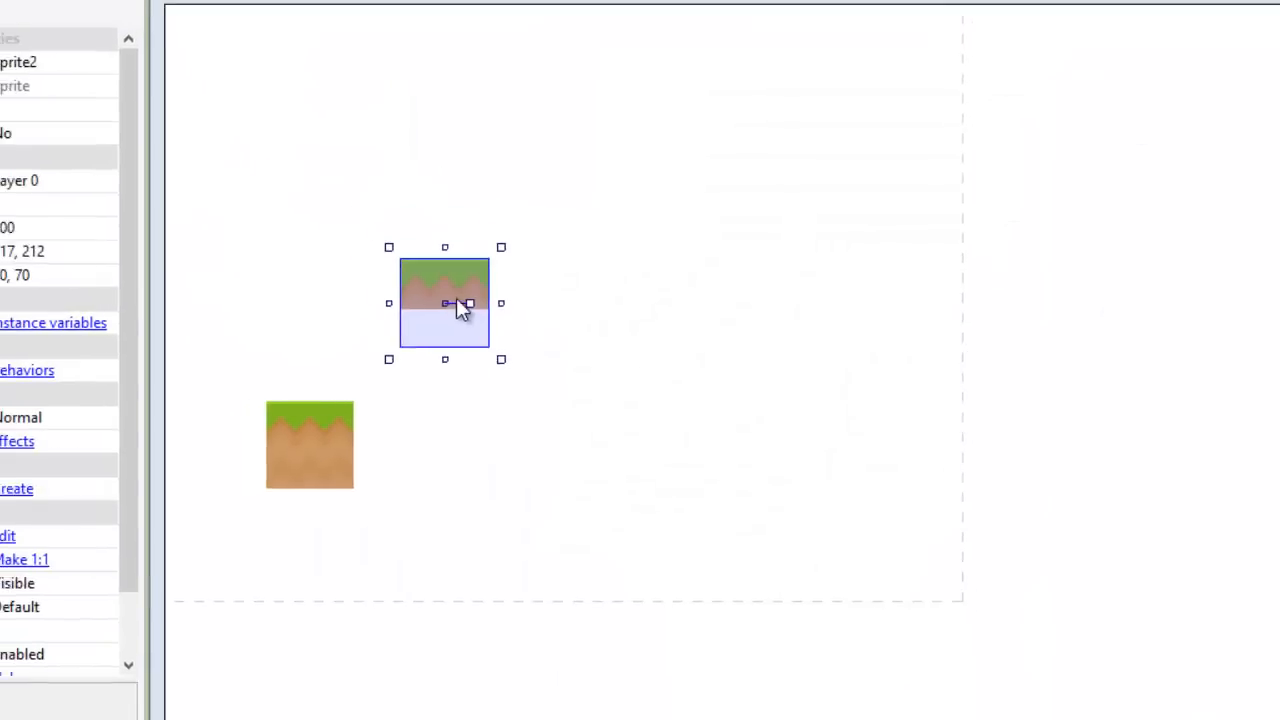
Step: Pin the project tree open beside the layout, keeping both grass tiles in view
mouse_move(1261, 110)
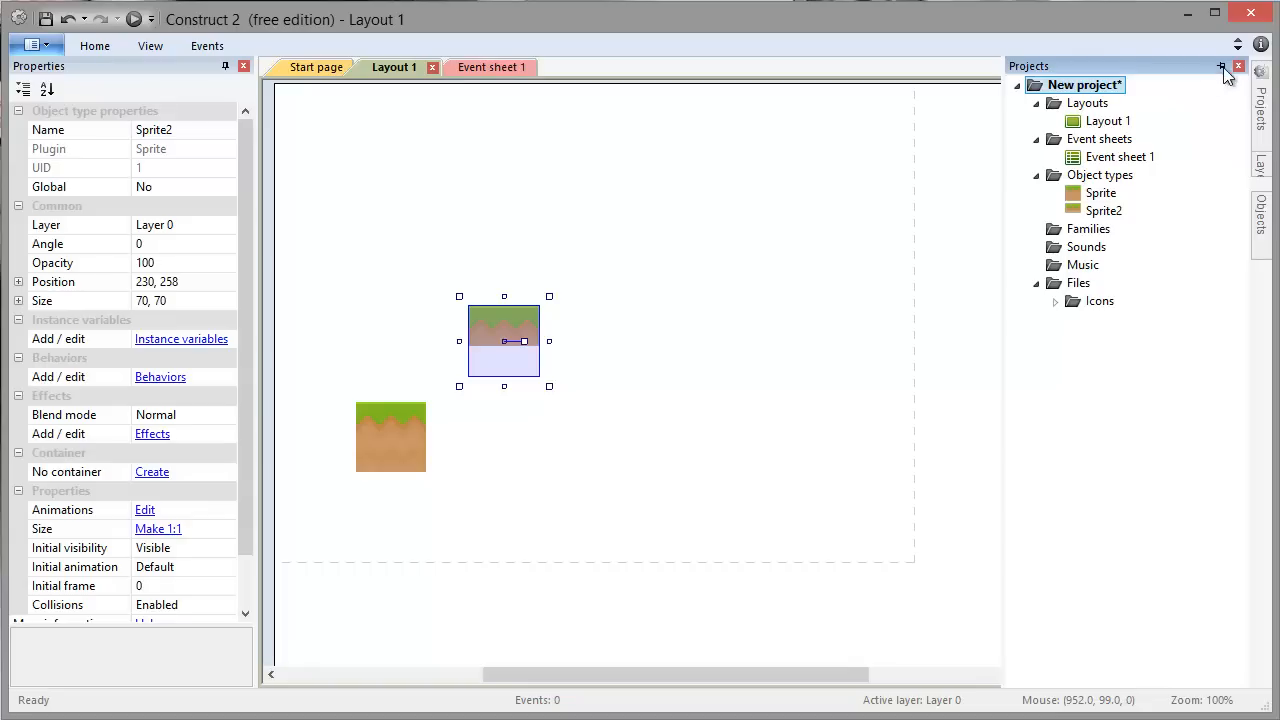
left_click(1221, 67)
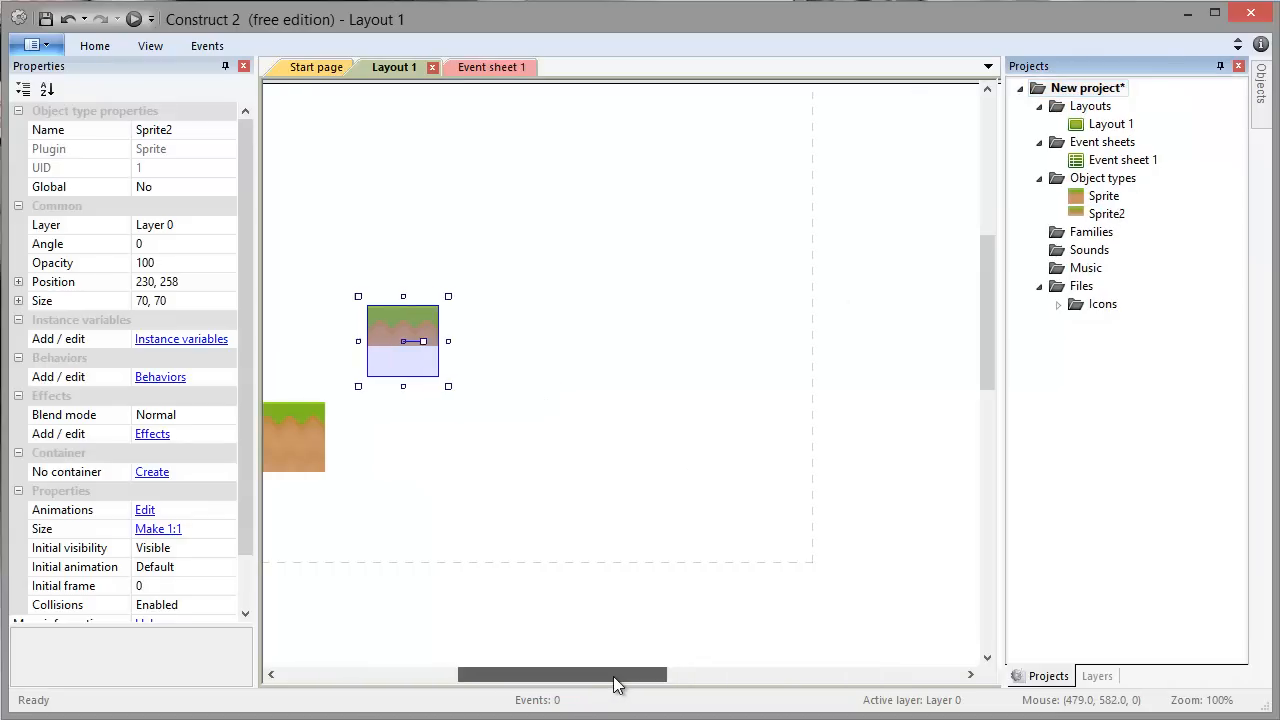
left_click_drag(615, 684, 602, 684)
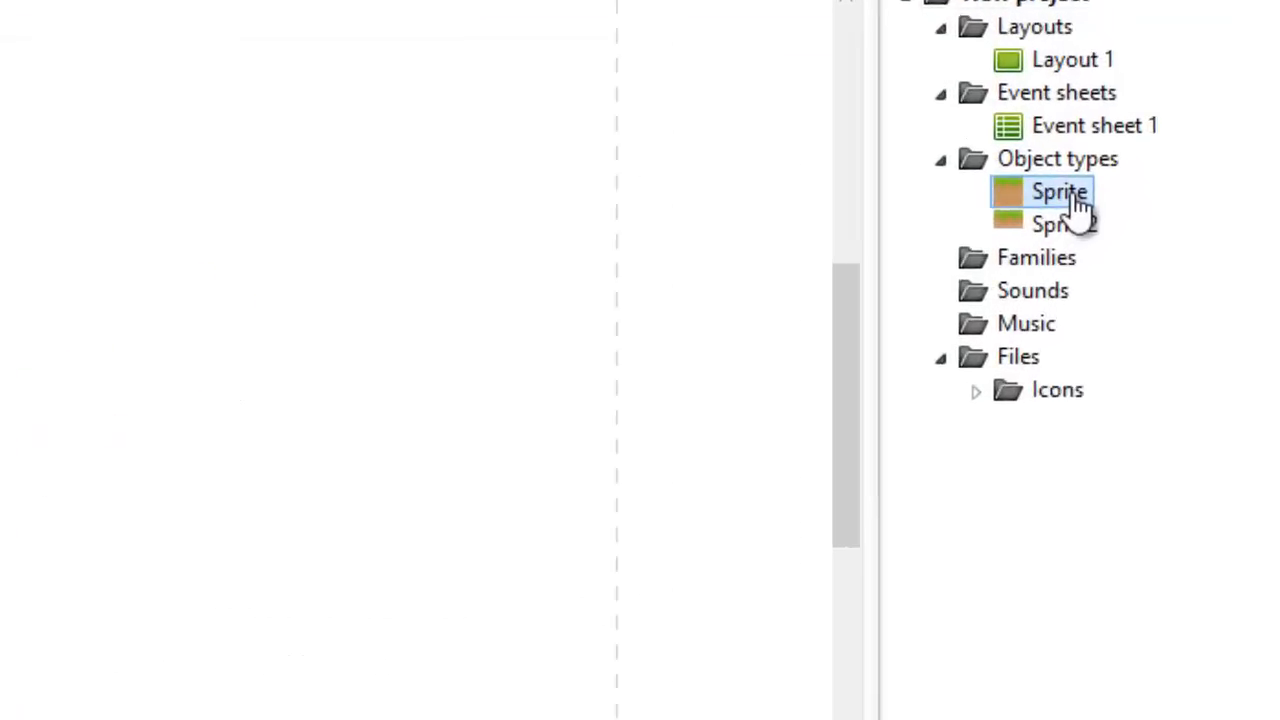
double_click(1100, 198)
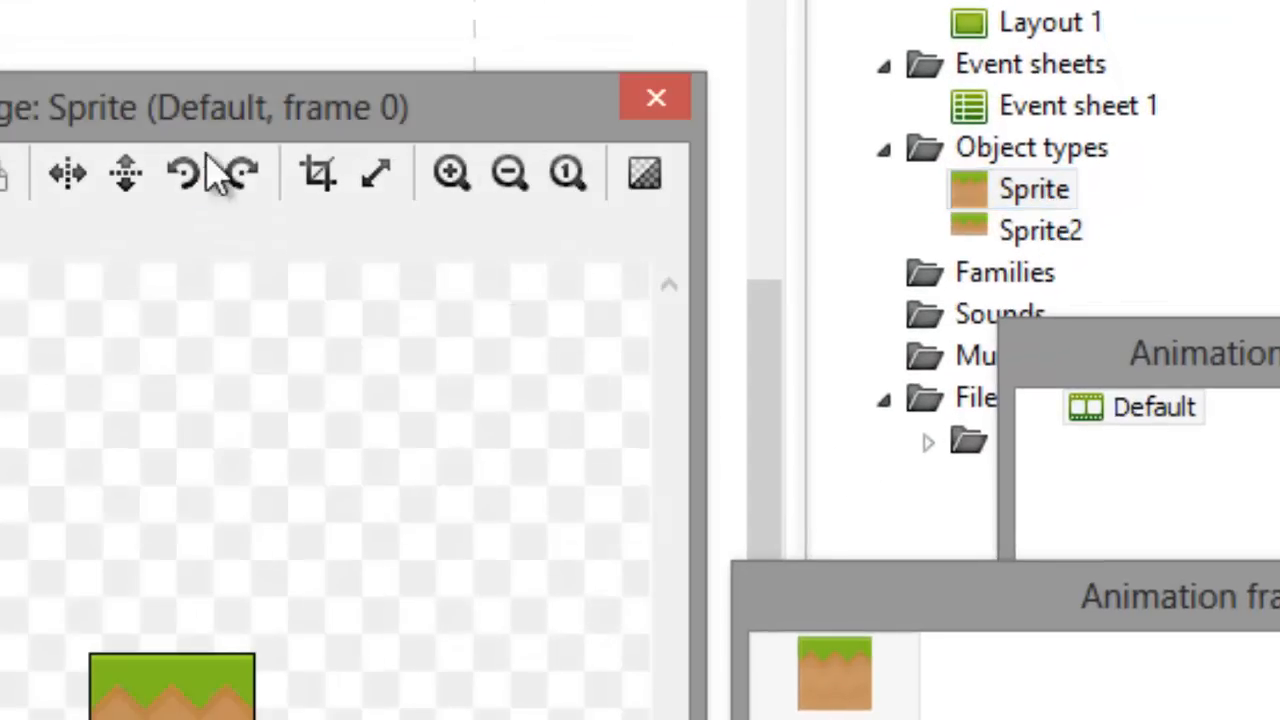
right_click(1045, 205)
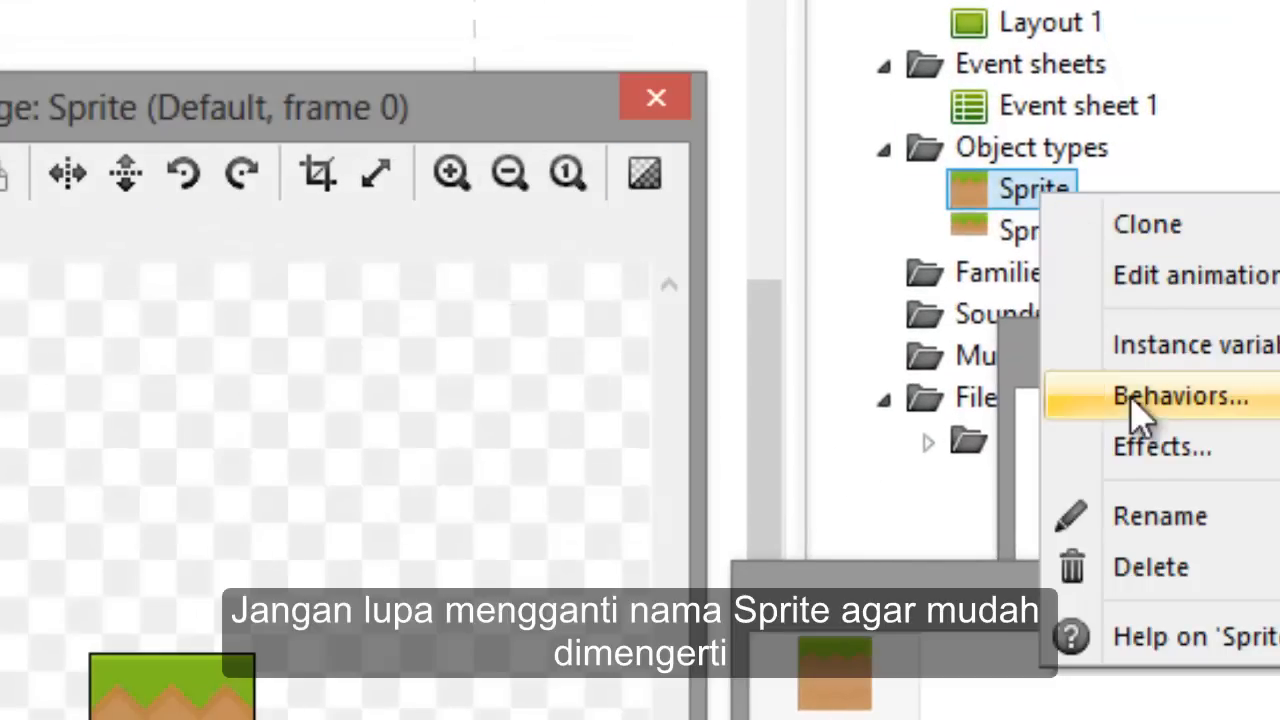
left_click(1140, 517)
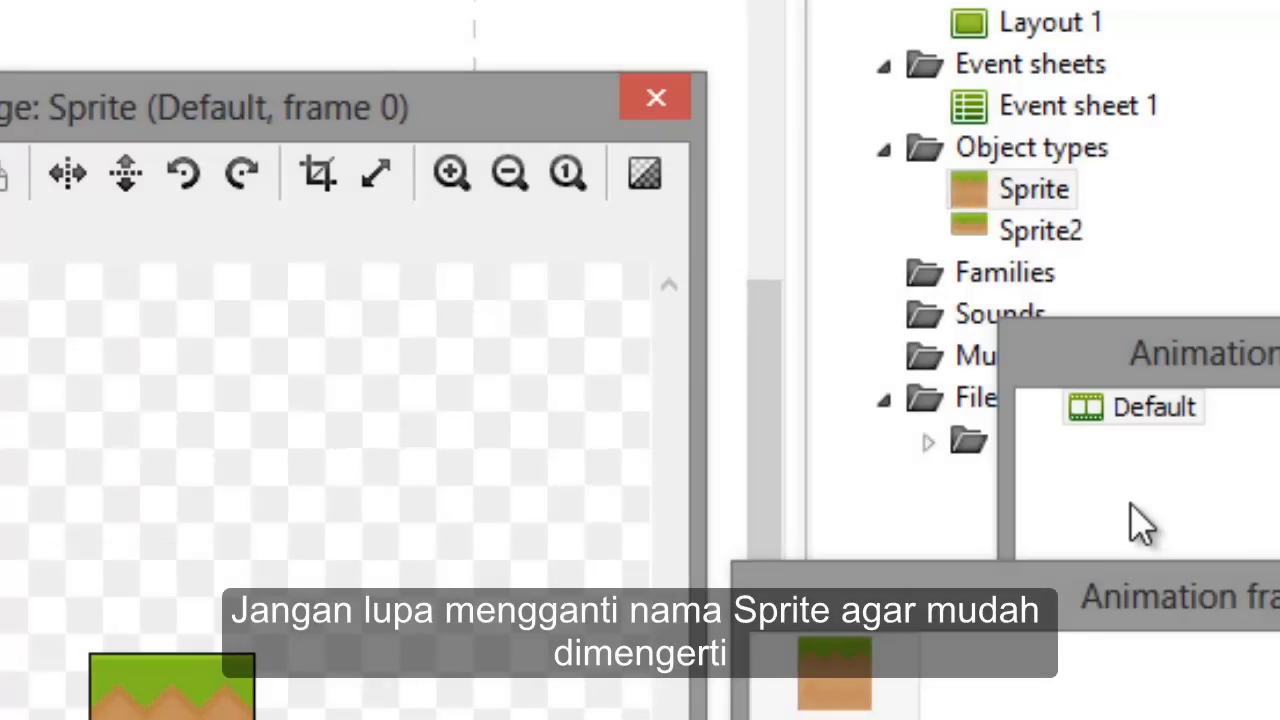
left_click(666, 108)
Step: Rename the full grass tile object type Sprite as Pijakan1
right_click(1076, 208)
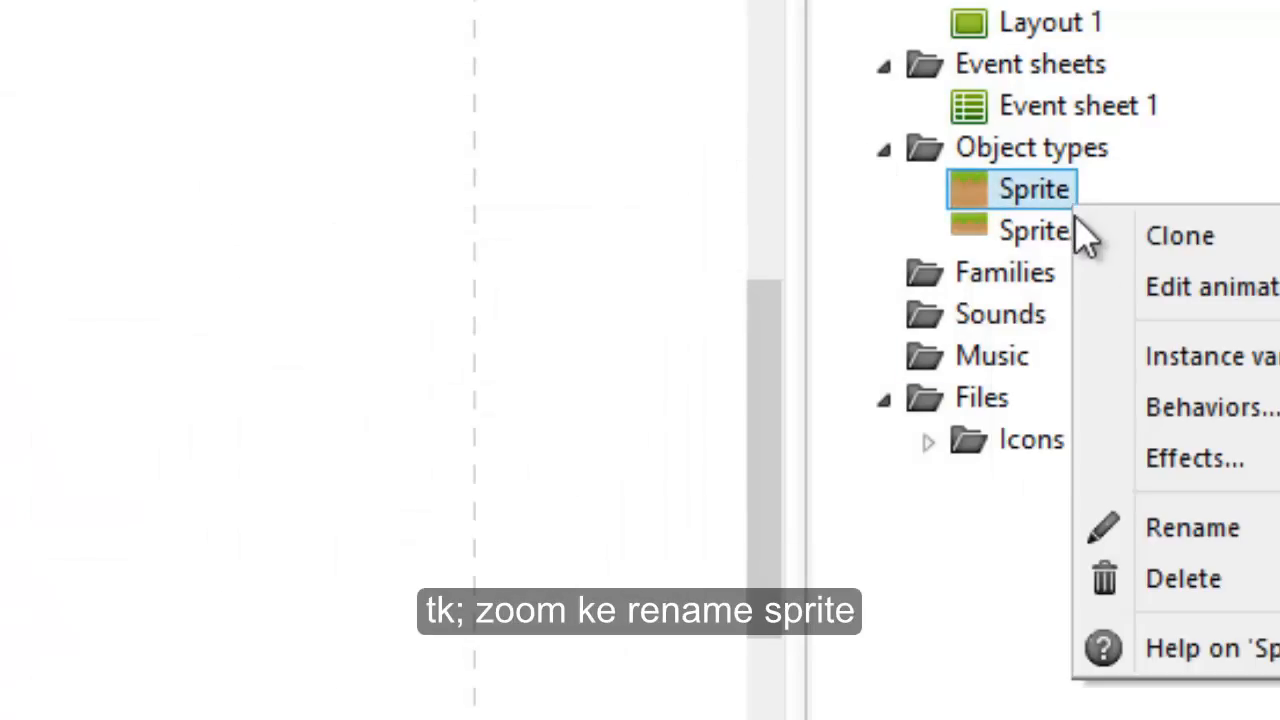
left_click(1152, 527)
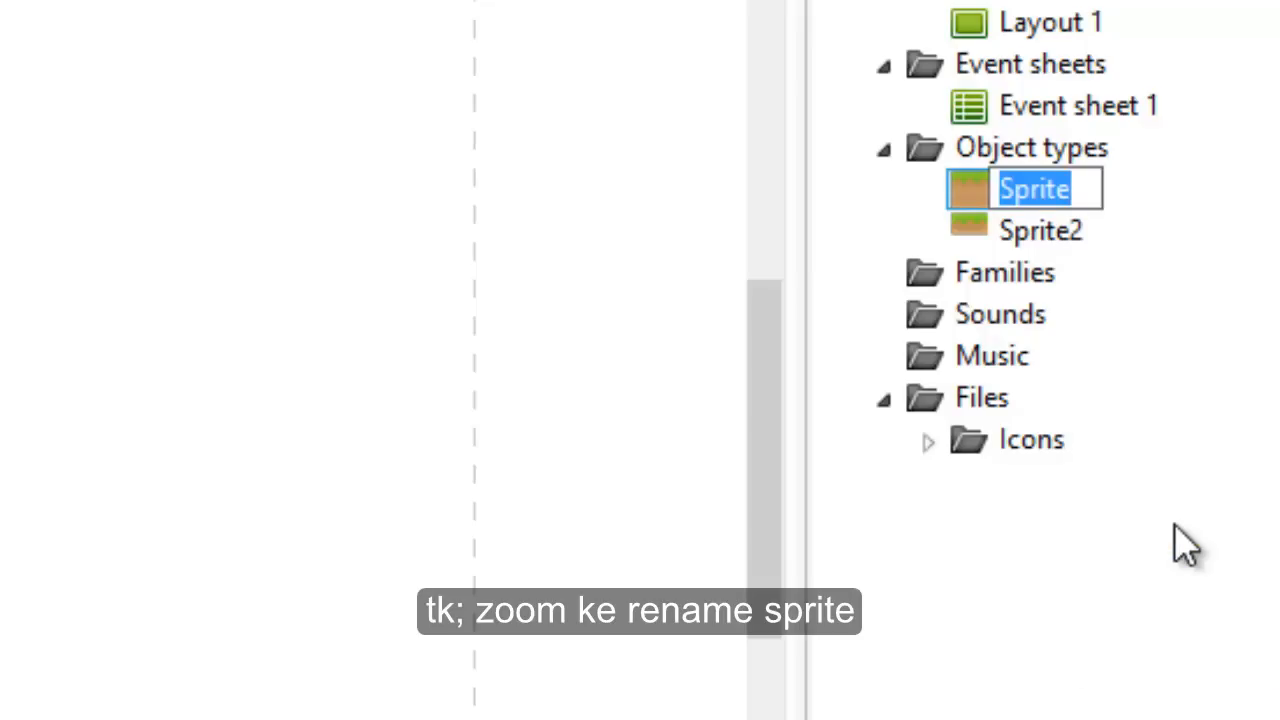
type("Pijakan 1")
key("BackSpace")
key("BackSpace")
type("1")
key("Return")
Step: Rename the half-height grass tile object type Sprite2 as Pijakan2
left_click(1017, 232)
right_click(1017, 232)
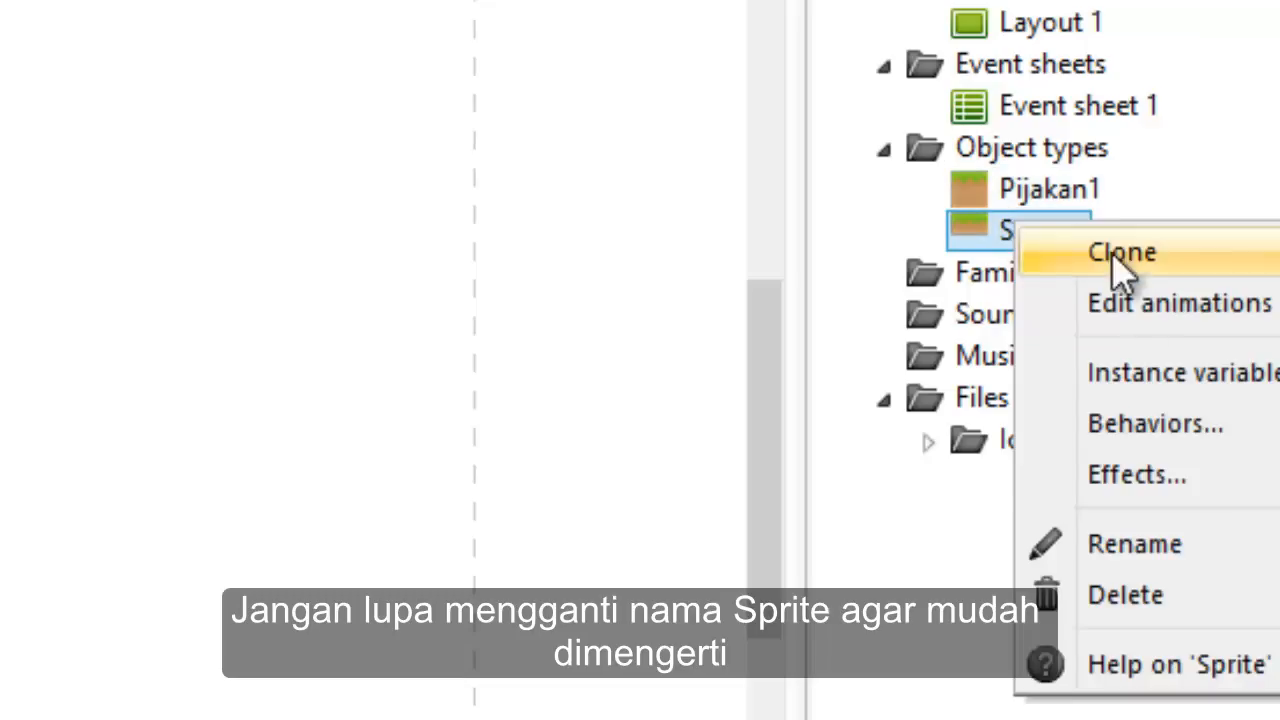
left_click(1165, 548)
type("Pijakan2")
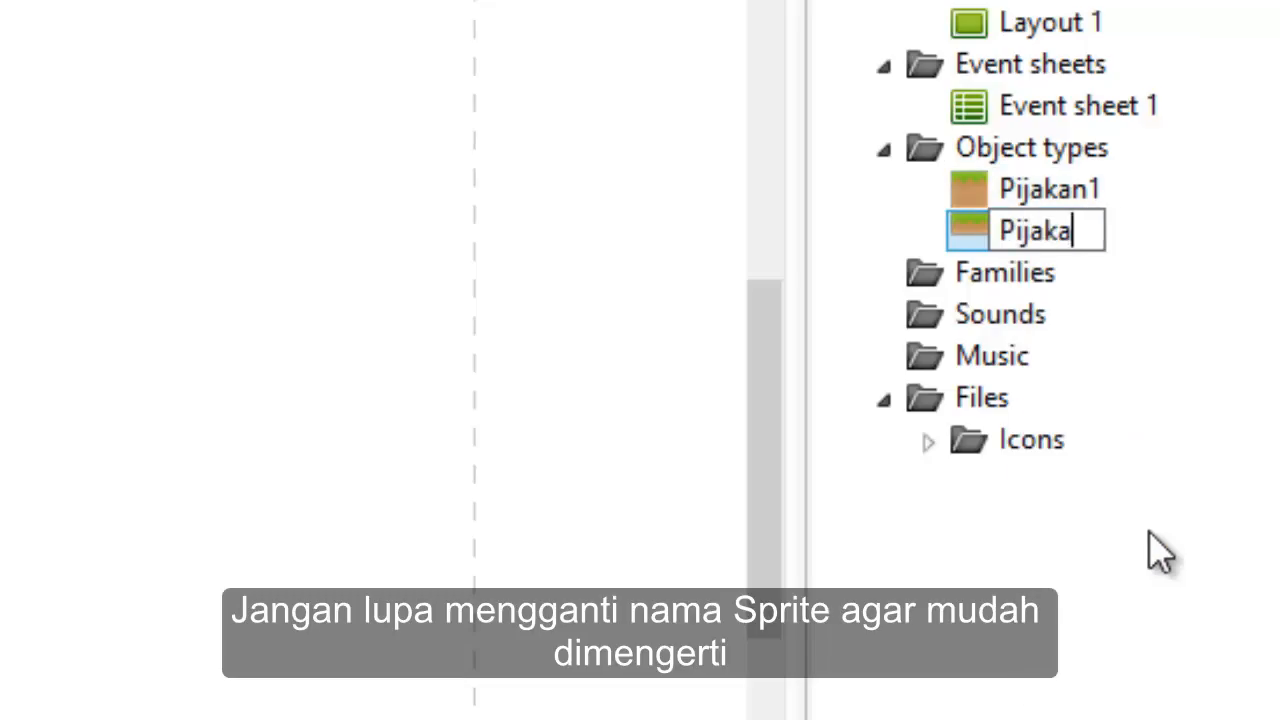
key("Return")
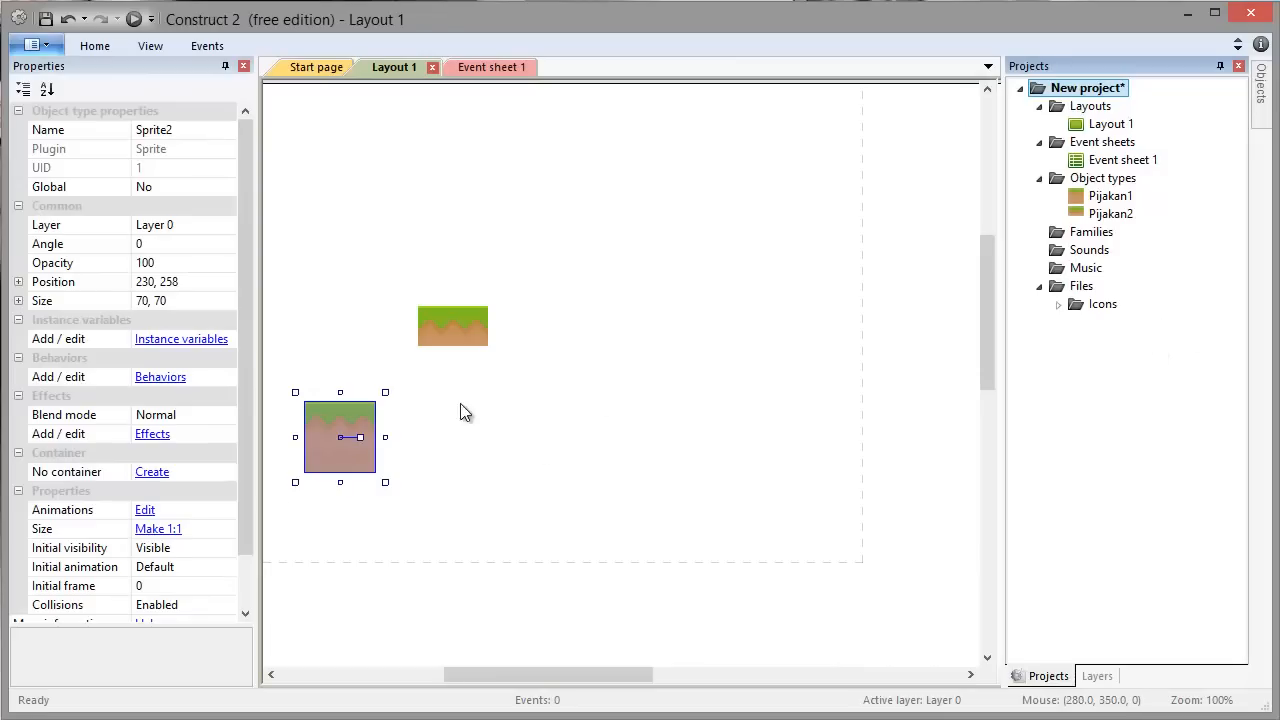
Step: Add the Solid behavior to the Pijakan1 sprite and close its behavior list
left_click(340, 437)
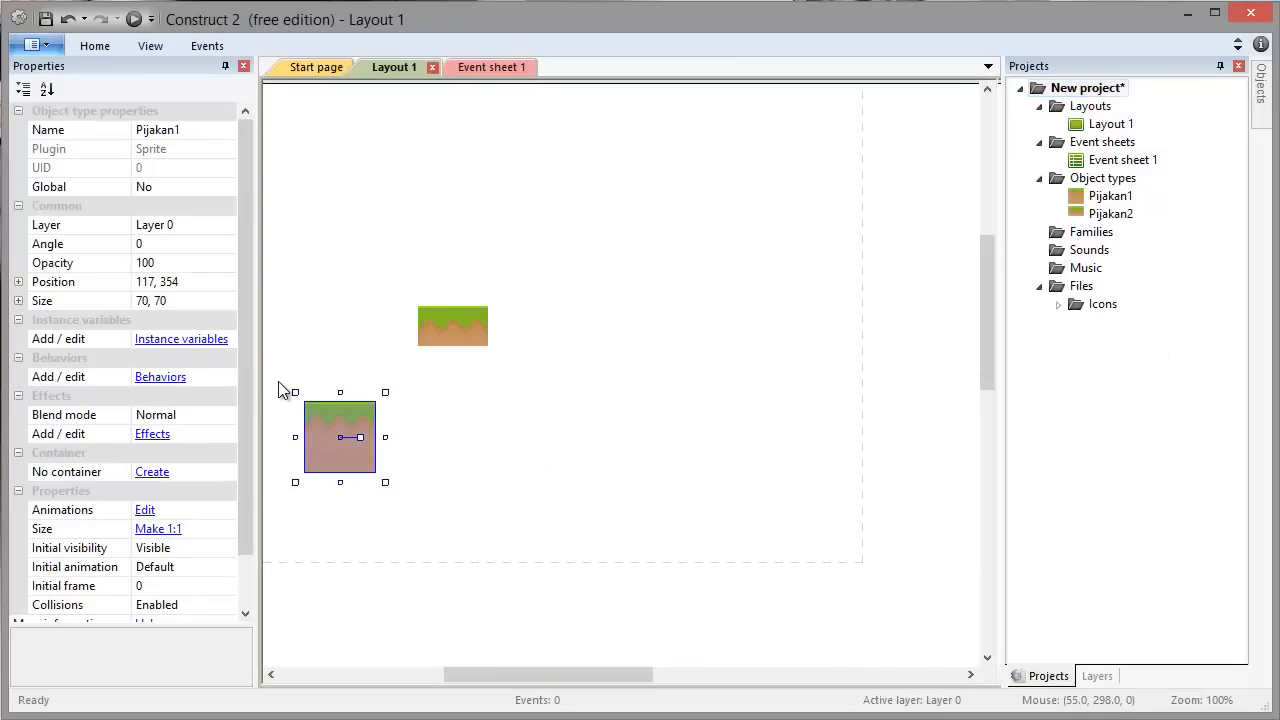
left_click(165, 378)
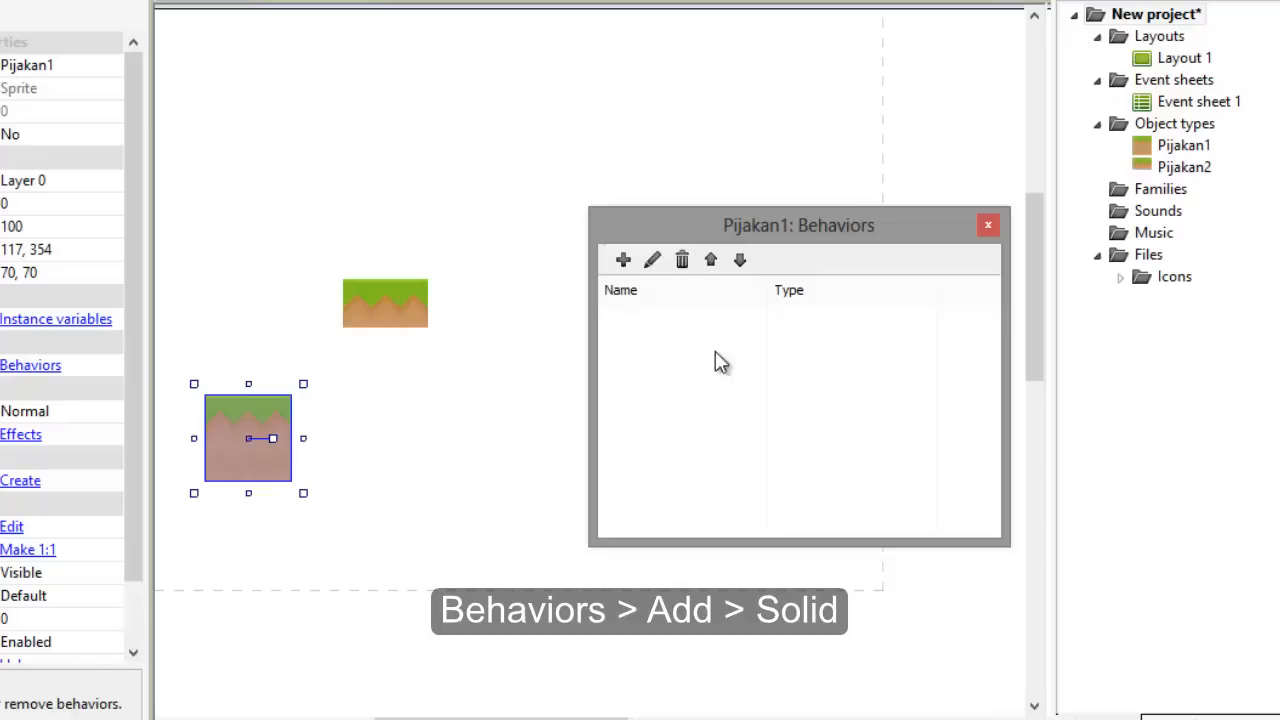
left_click(623, 260)
left_click(880, 163)
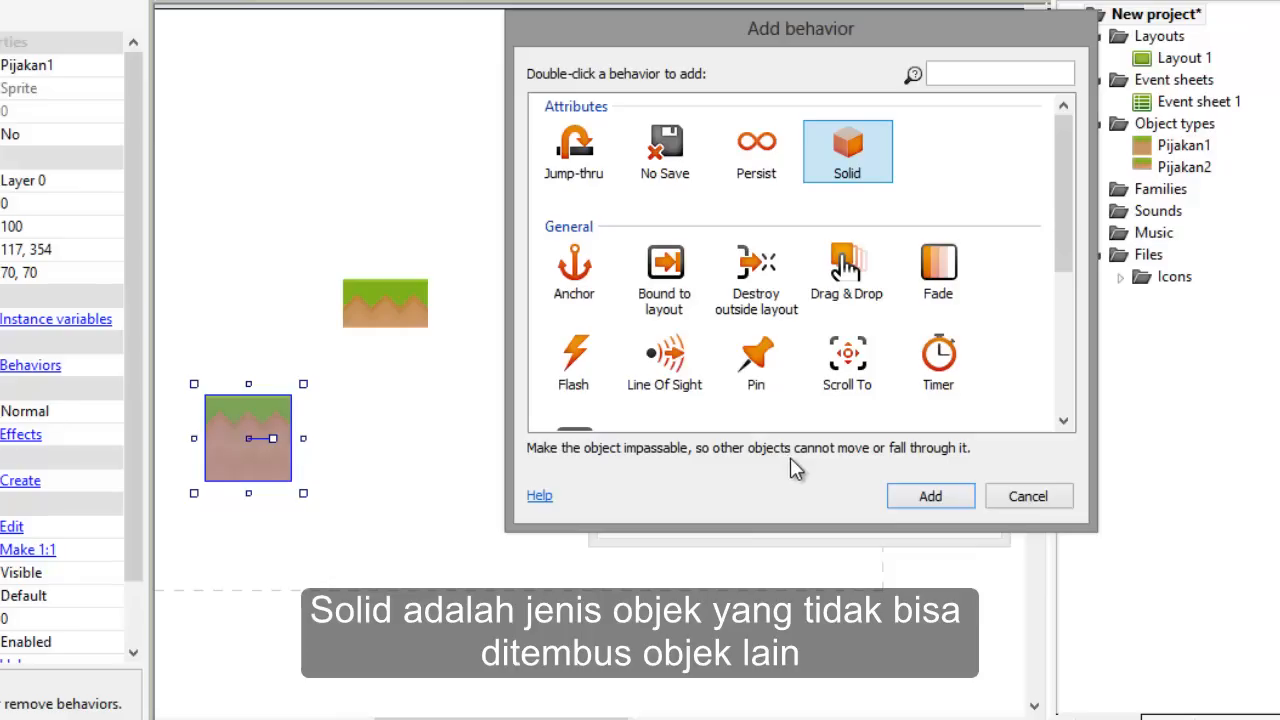
left_click(926, 496)
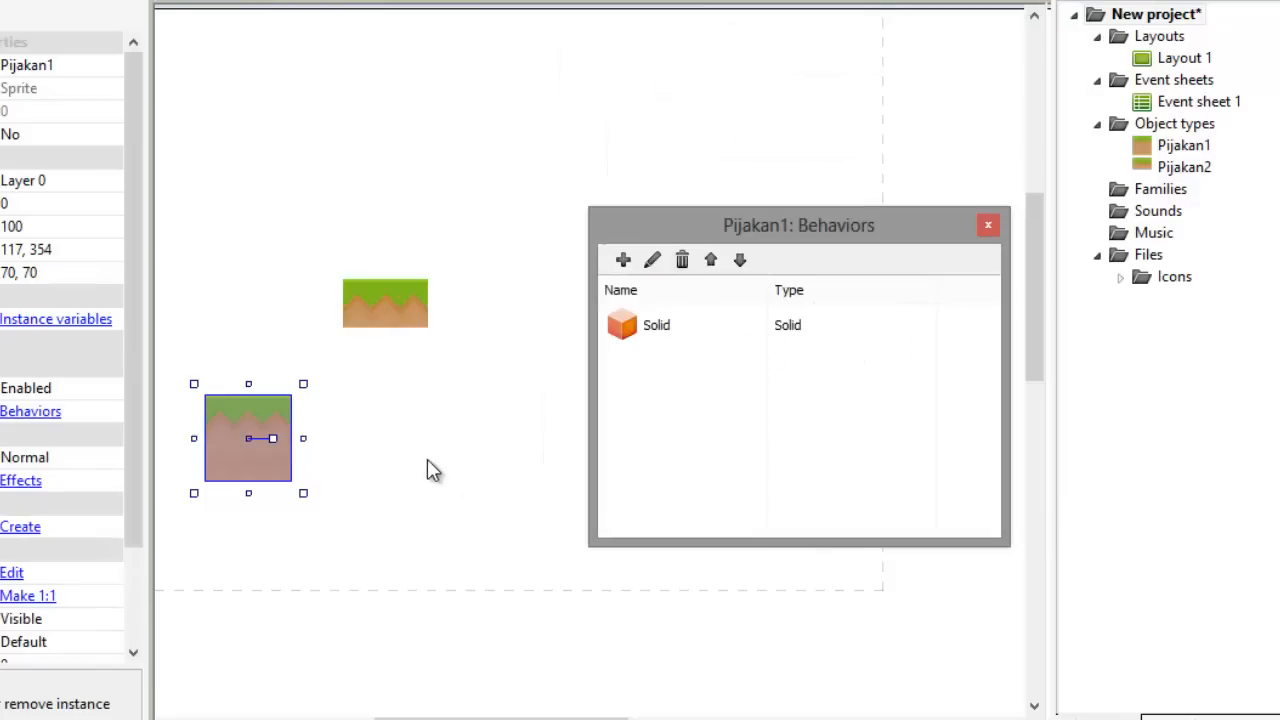
left_click(988, 225)
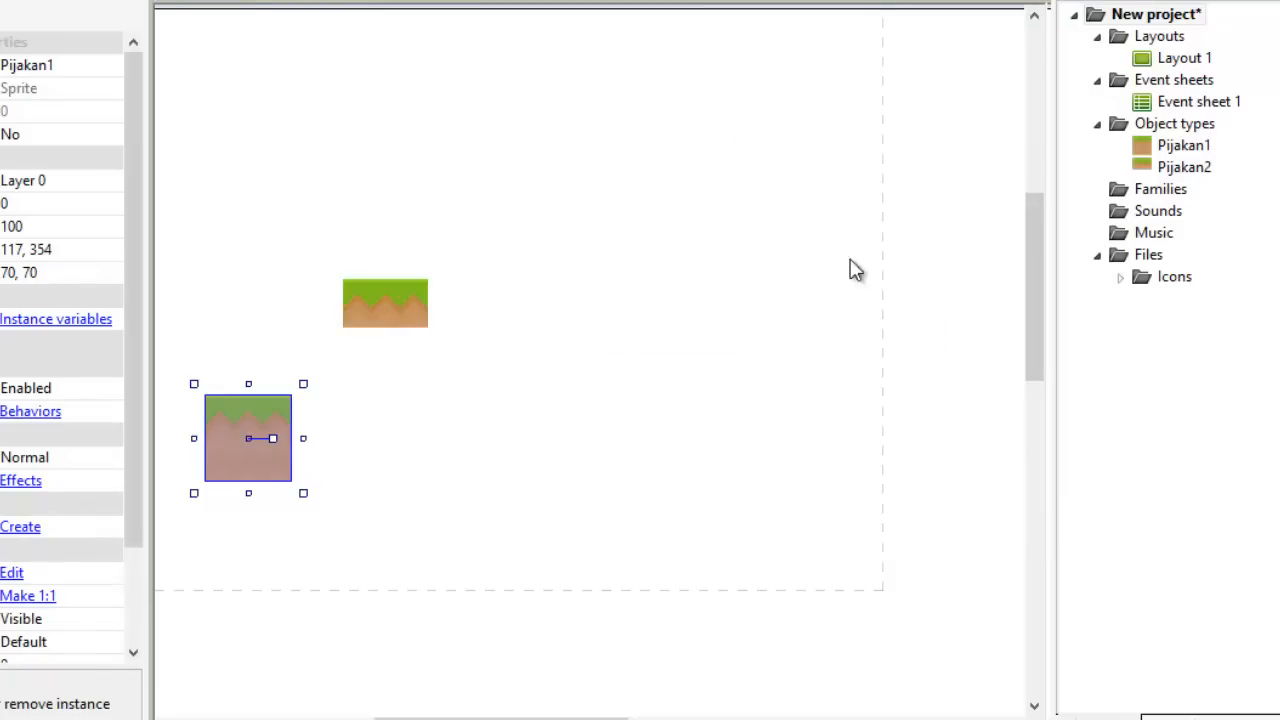
Step: Add the Jump-thru behavior to the Pijakan2 sprite and close its behavior list
left_click(410, 328)
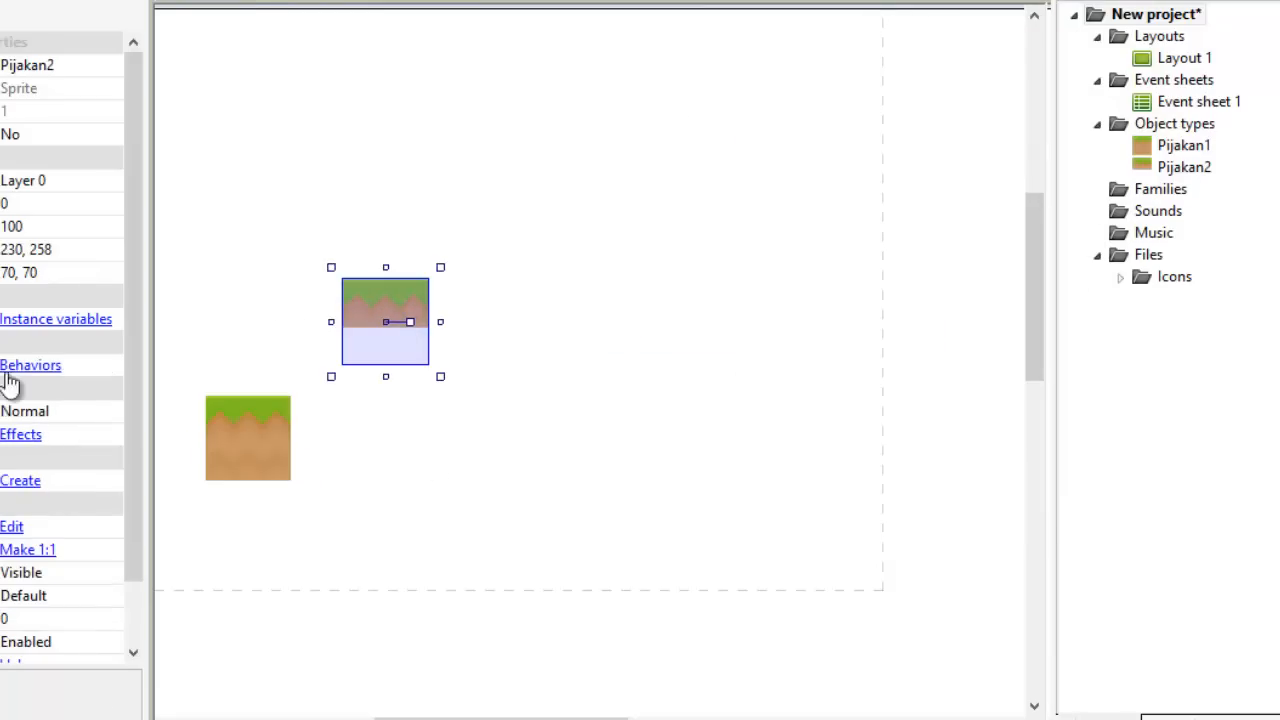
left_click(48, 368)
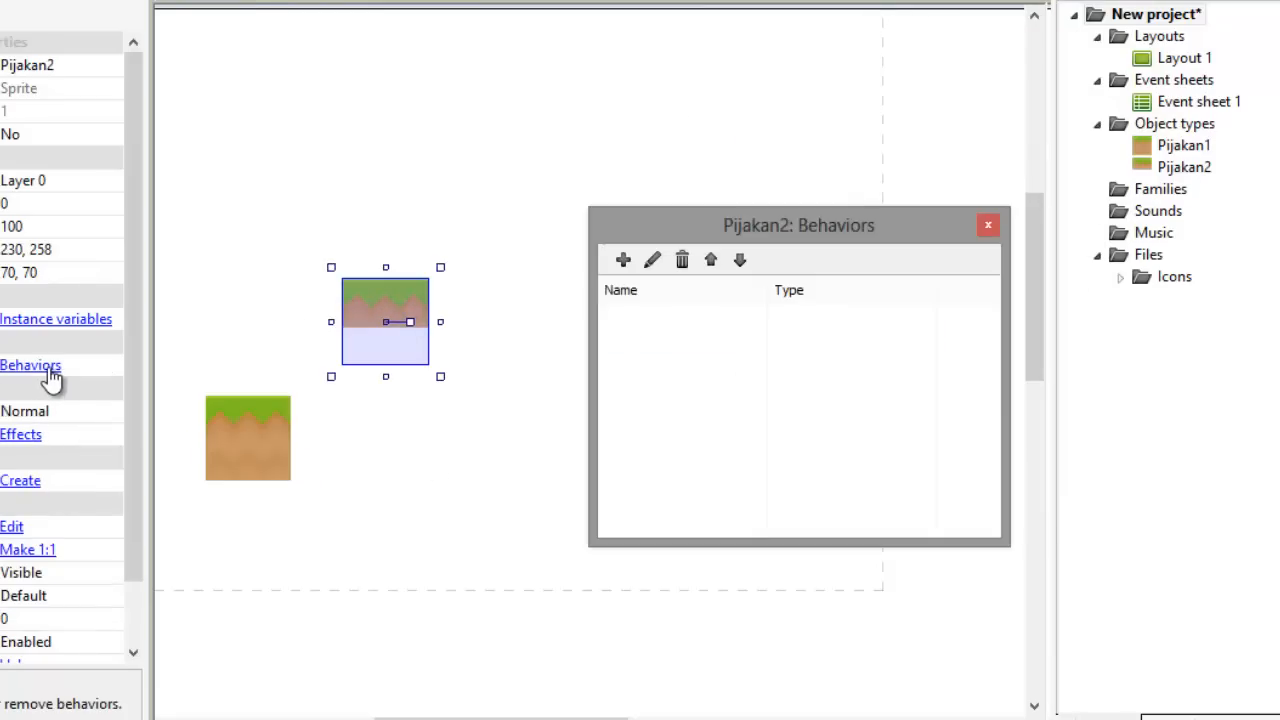
left_click(623, 262)
left_click(586, 150)
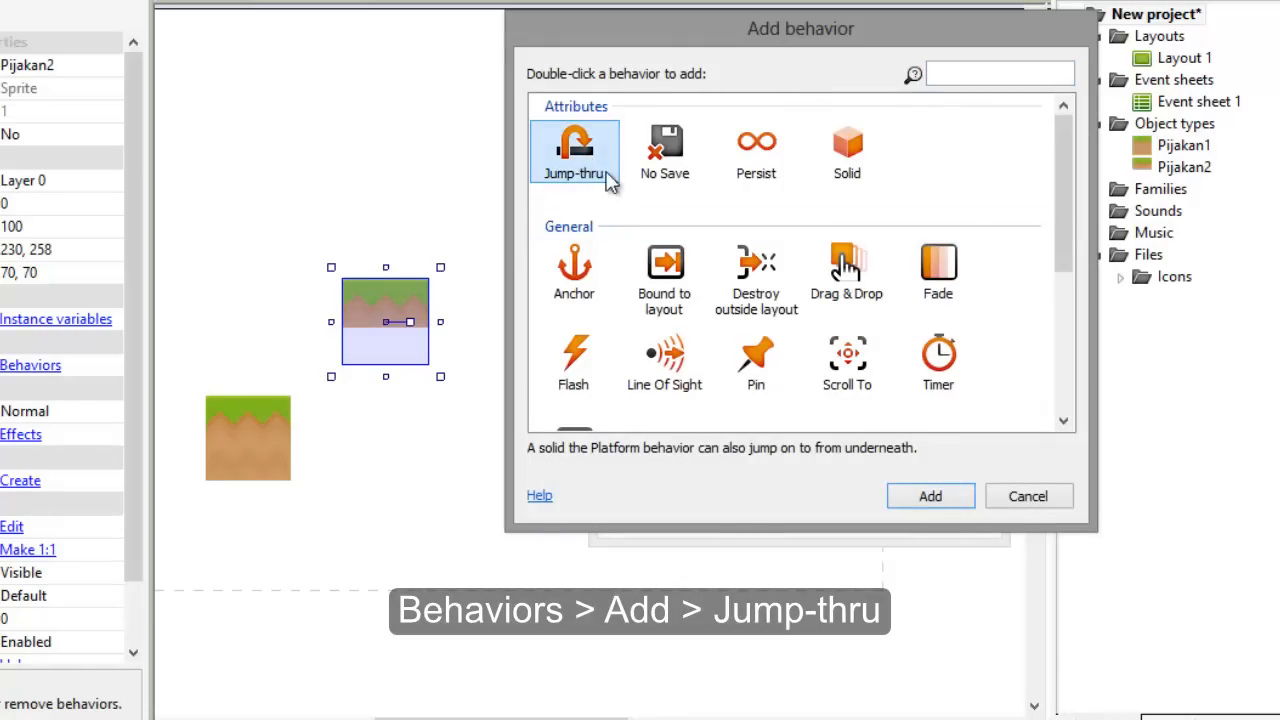
left_click(940, 498)
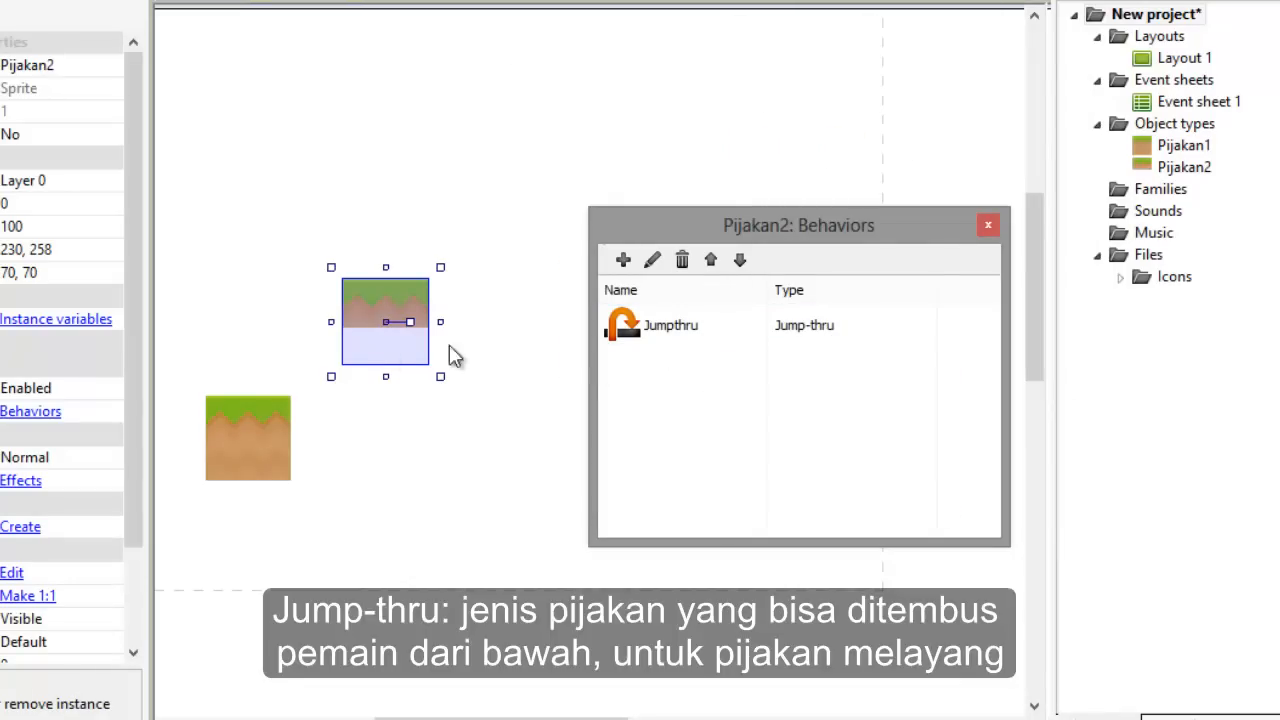
left_click(988, 226)
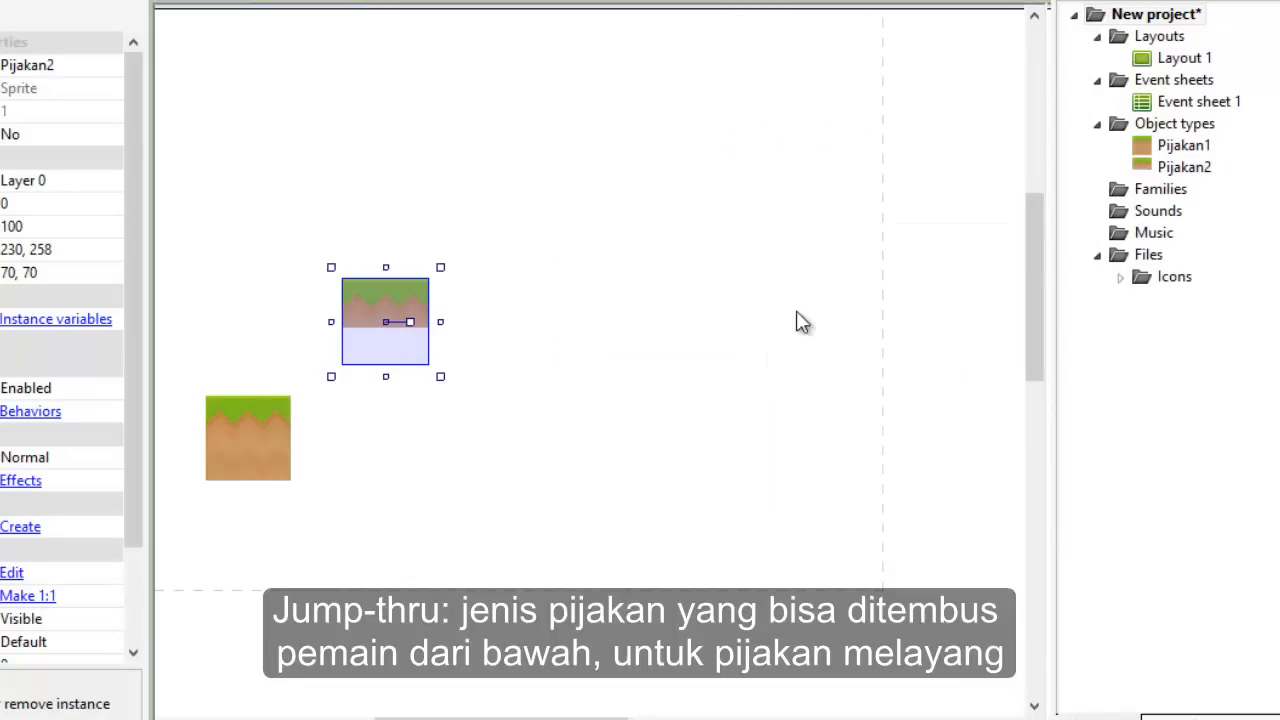
Step: Move the Pijakan2 tile higher and the Pijakan1 tile down to about 112, 426, just above the dashed window boundary
left_click(409, 406)
left_click_drag(390, 320, 404, 232)
left_click_drag(244, 460, 229, 569)
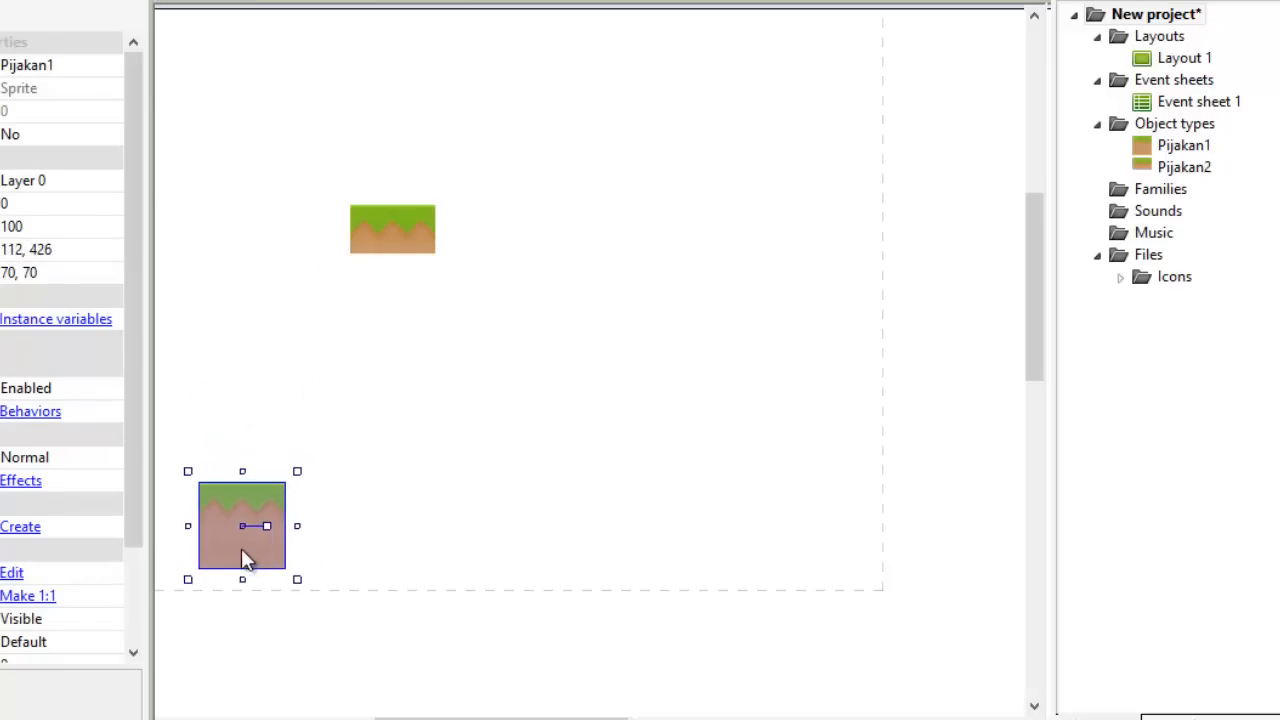
Step: Duplicate the Pijakan1 tile and align the copy flush beside the original at position 182, 426
left_click_drag(410, 718, 389, 718)
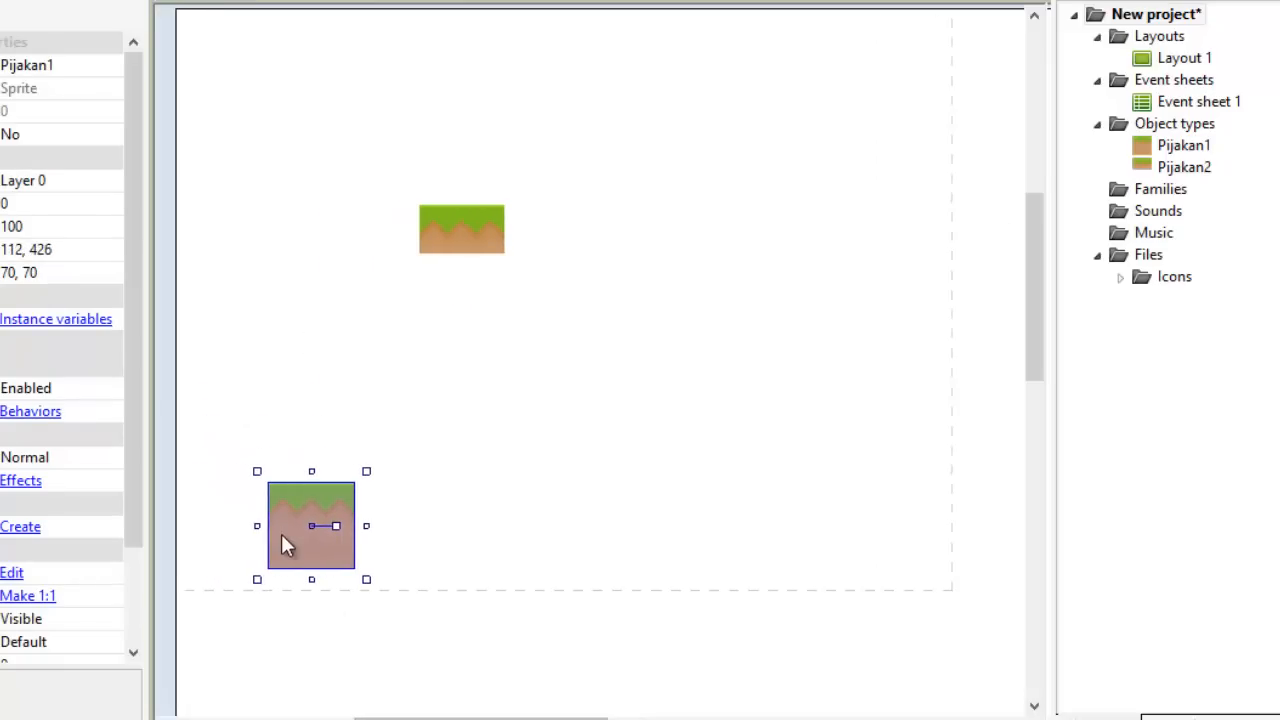
left_click_drag(319, 543, 398, 535, "ctrl")
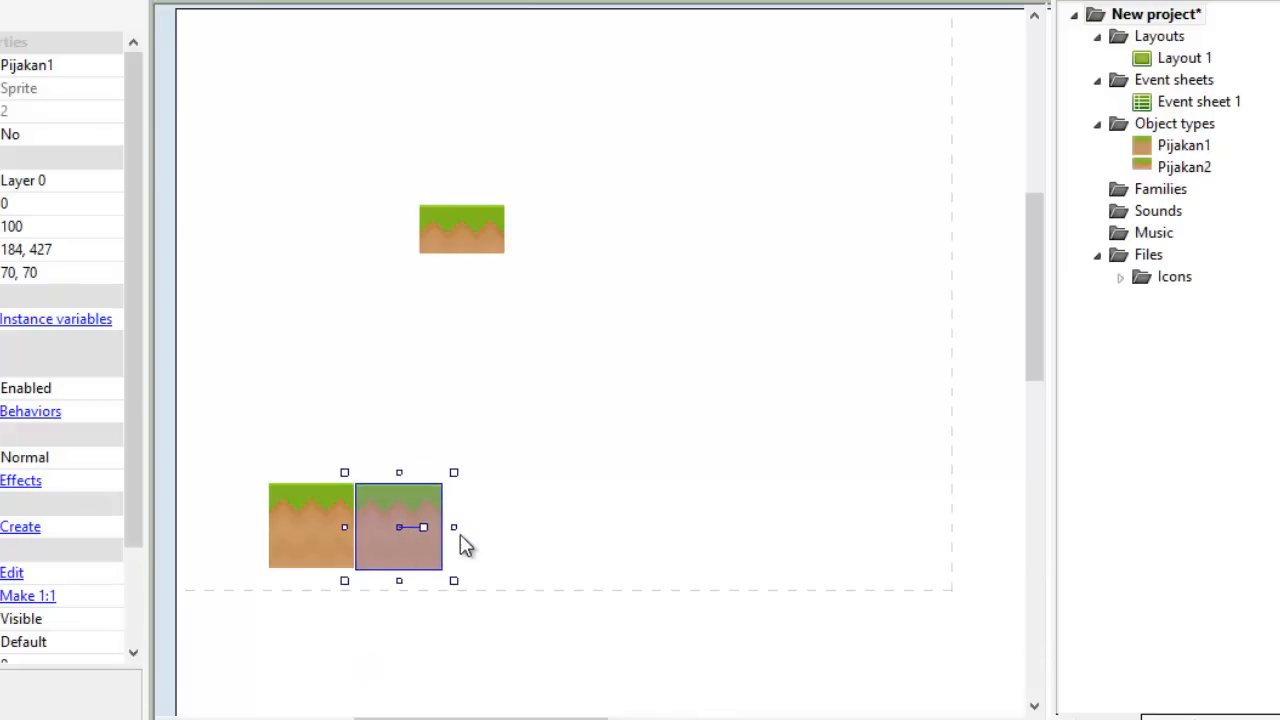
left_click(447, 502)
left_click(398, 517)
left_click_drag(398, 517, 395, 522)
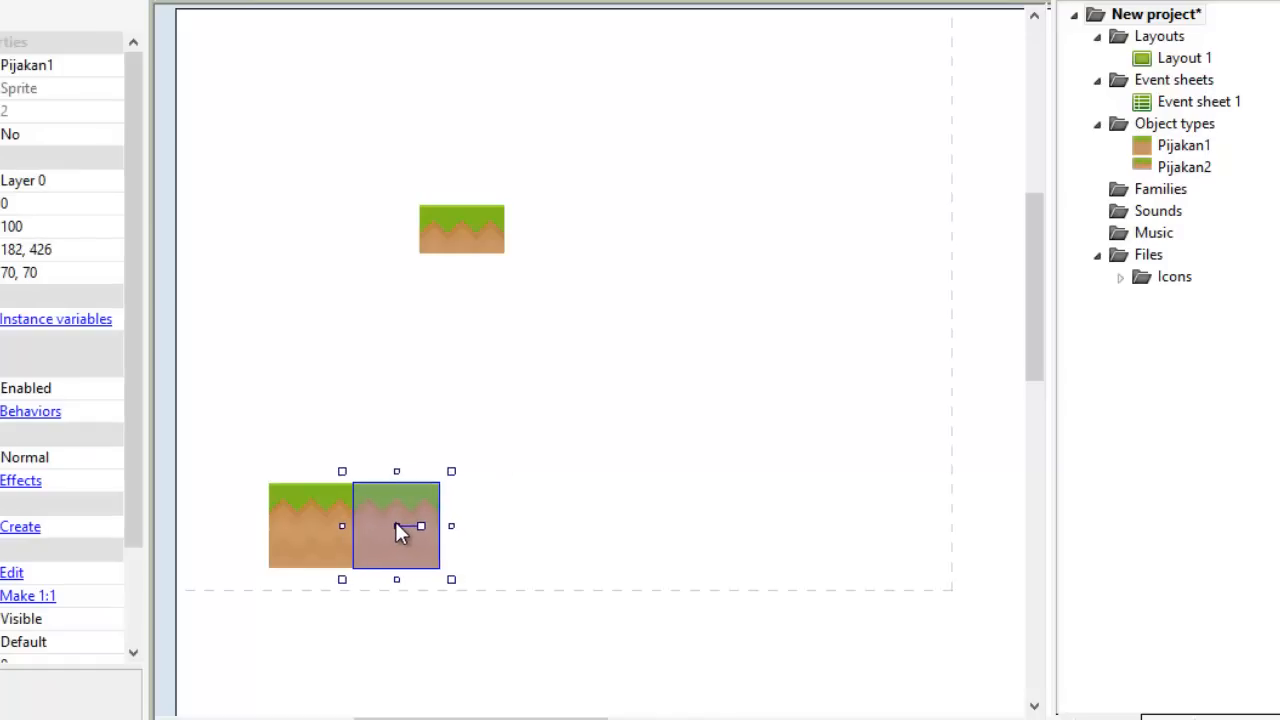
left_click(491, 500)
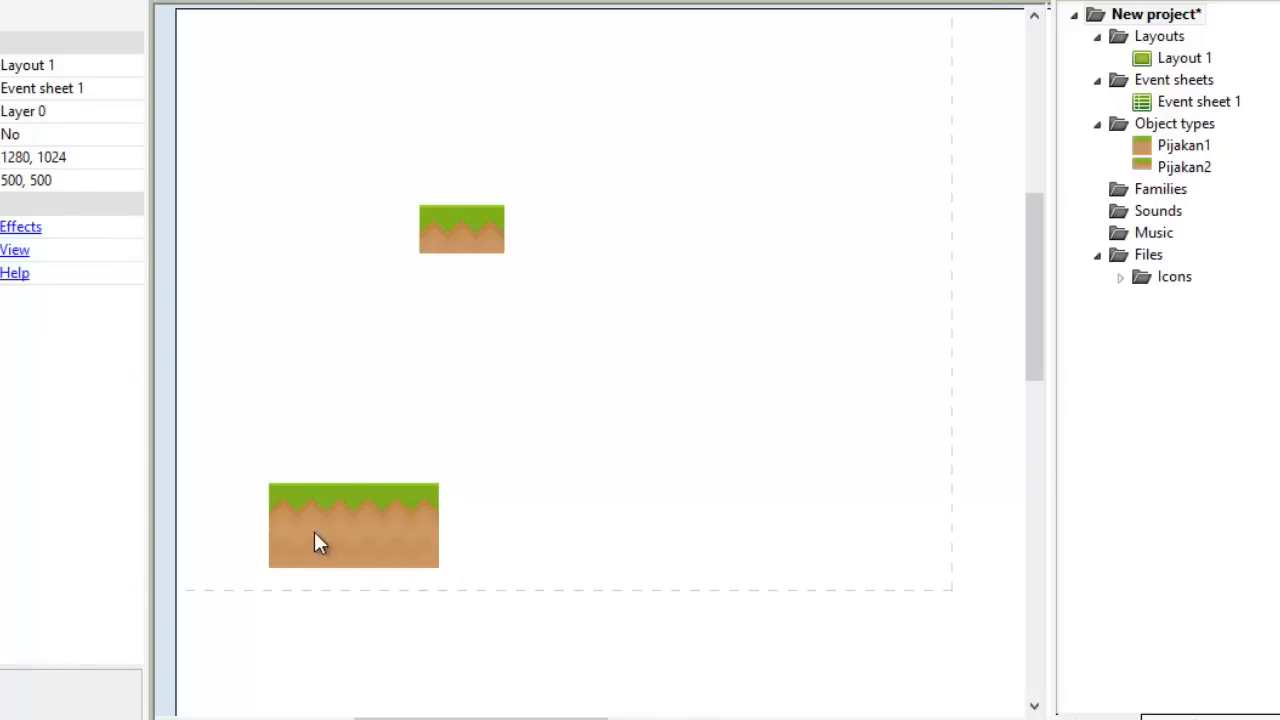
Step: Copy the second Pijakan1 tile to extend the ground row with a third tile at 251, 426
left_click(314, 537)
left_click(421, 525)
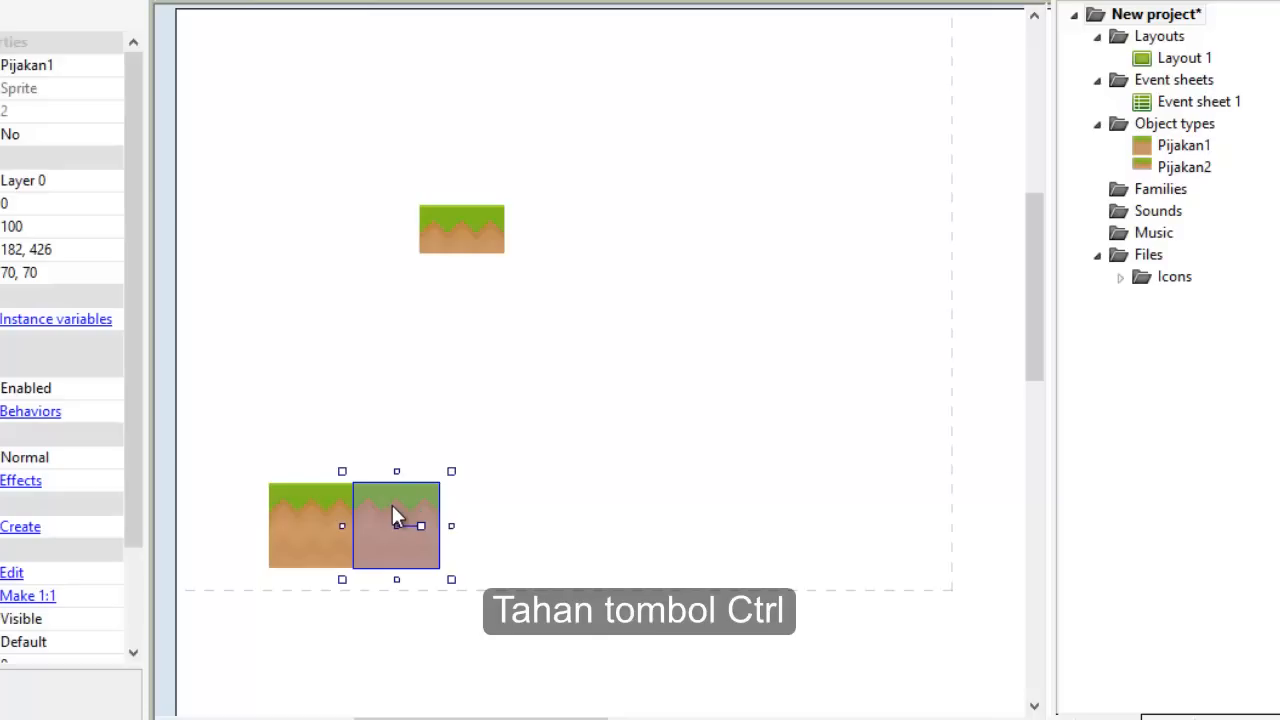
left_click_drag(392, 505, 480, 503, "ctrl")
left_click(576, 512)
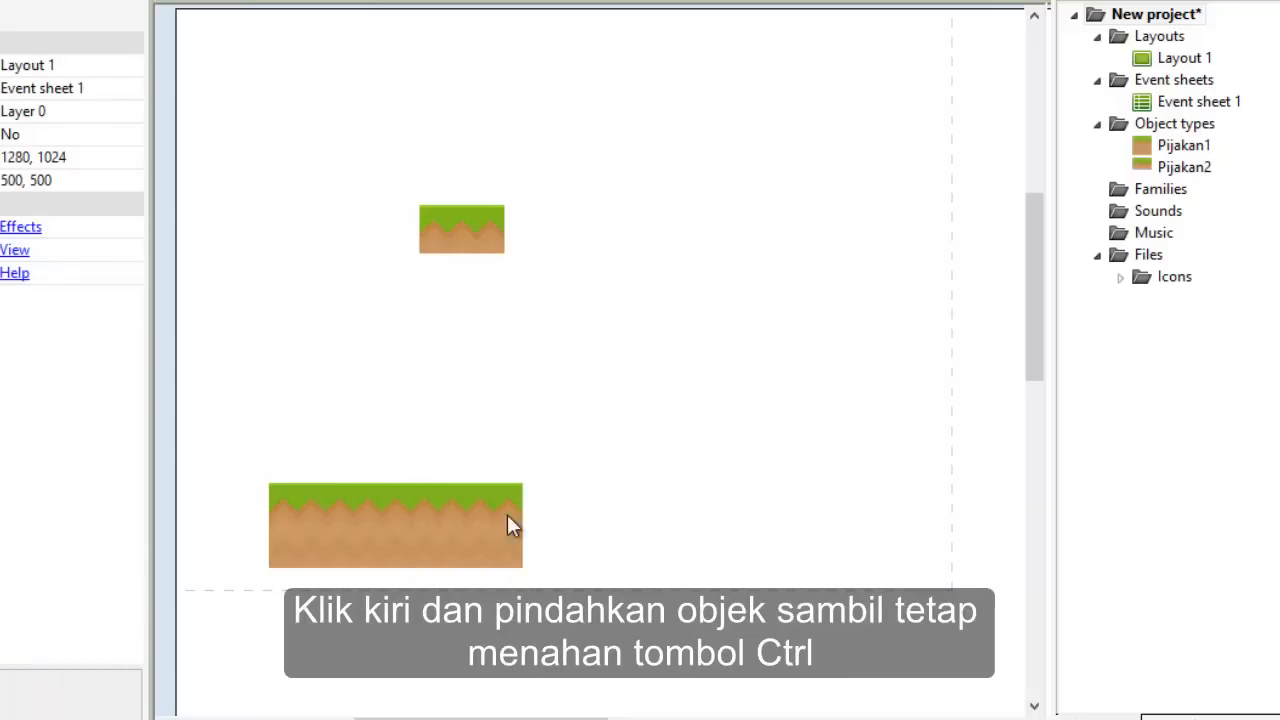
Step: Copy the third Pijakan1 tile as a fourth ground tile and shift the copy back to 315, 426
left_click(485, 512)
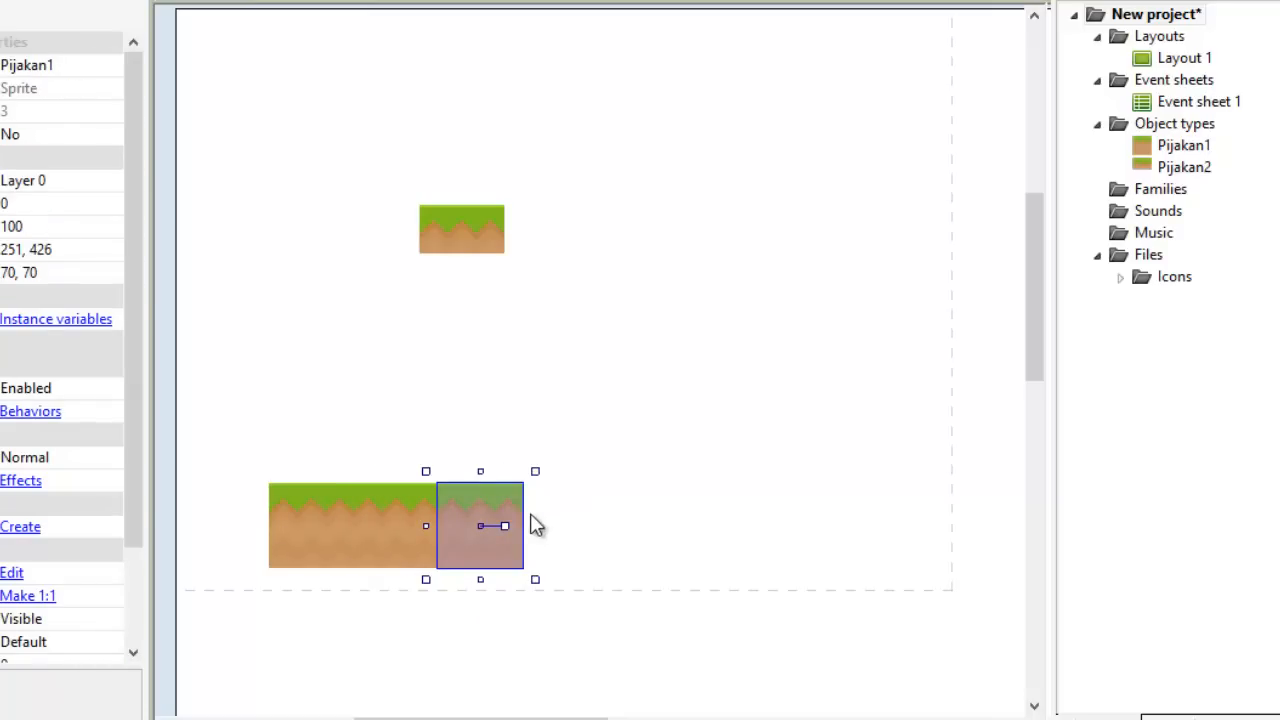
left_click_drag(504, 511, 597, 512, "ctrl")
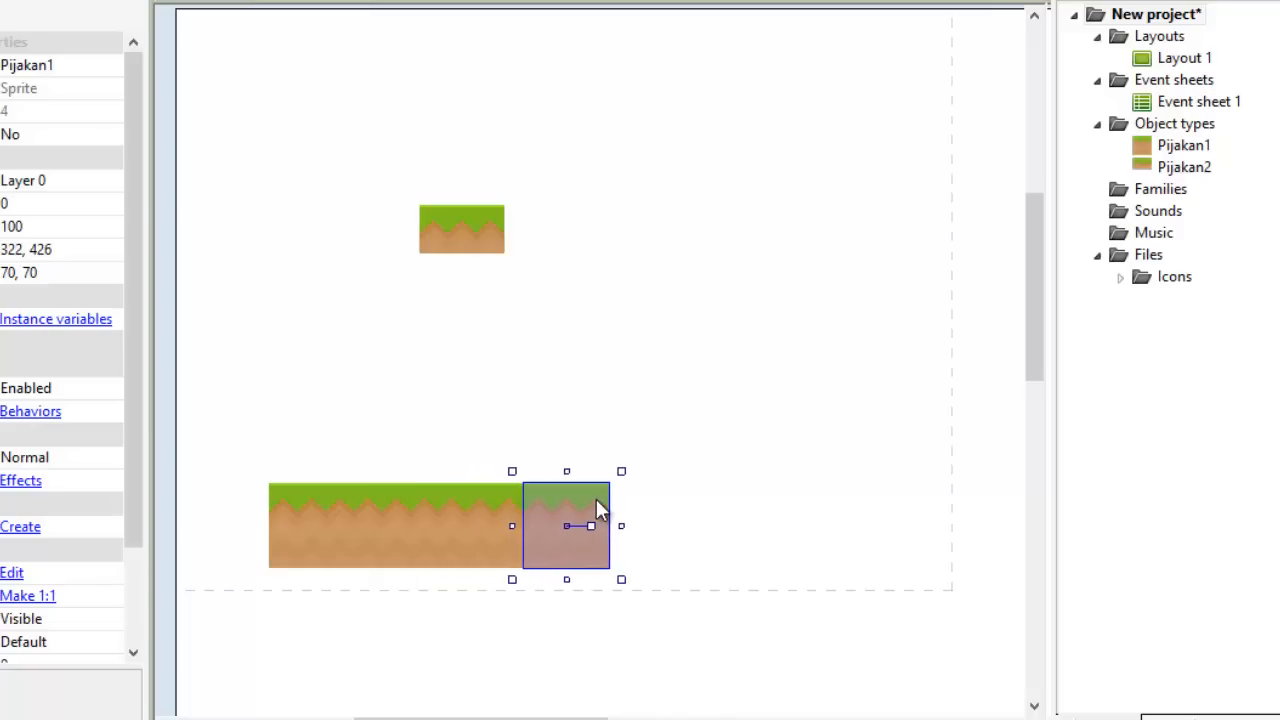
left_click(709, 523)
left_click(551, 538)
left_click_drag(571, 522, 562, 522)
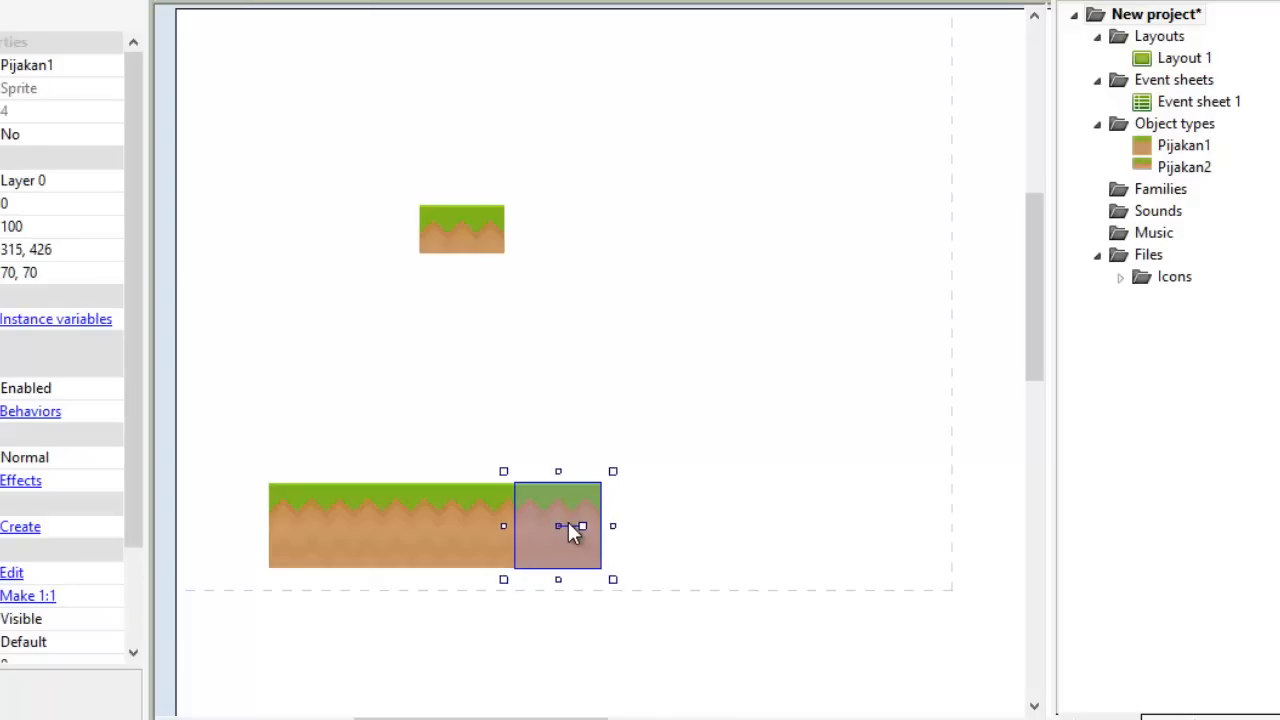
left_click(648, 526)
Step: Nudge the fourth ground tile 4 pixels to the right so its pattern lines up with the third tile
left_click(543, 516)
key("Right")
key("Right")
left_click(663, 519)
left_click(586, 525)
key("Right")
left_click(663, 527)
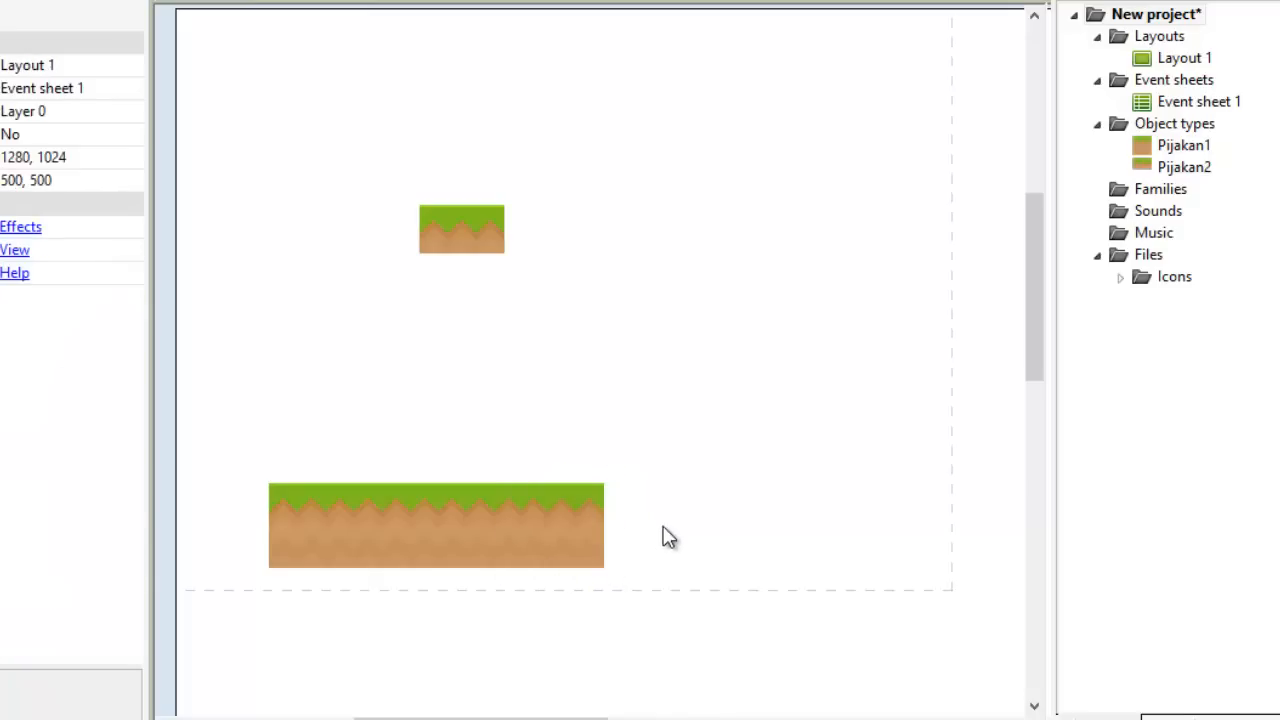
left_click(587, 526)
key("Right")
left_click(660, 538)
Step: Duplicate all four ground tiles together to continue the row, with the first copy at 390, 426
left_click(348, 550)
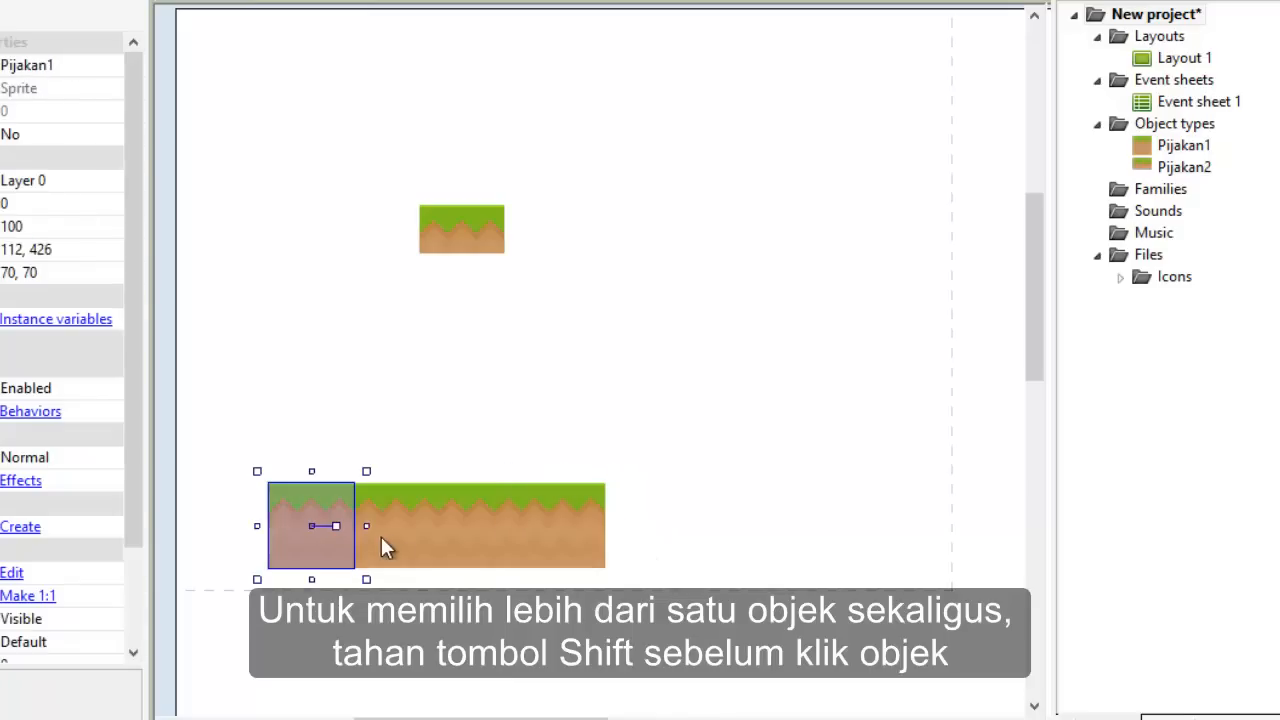
left_click(398, 526, "shift")
left_click(478, 528, "shift")
left_click(568, 527, "shift")
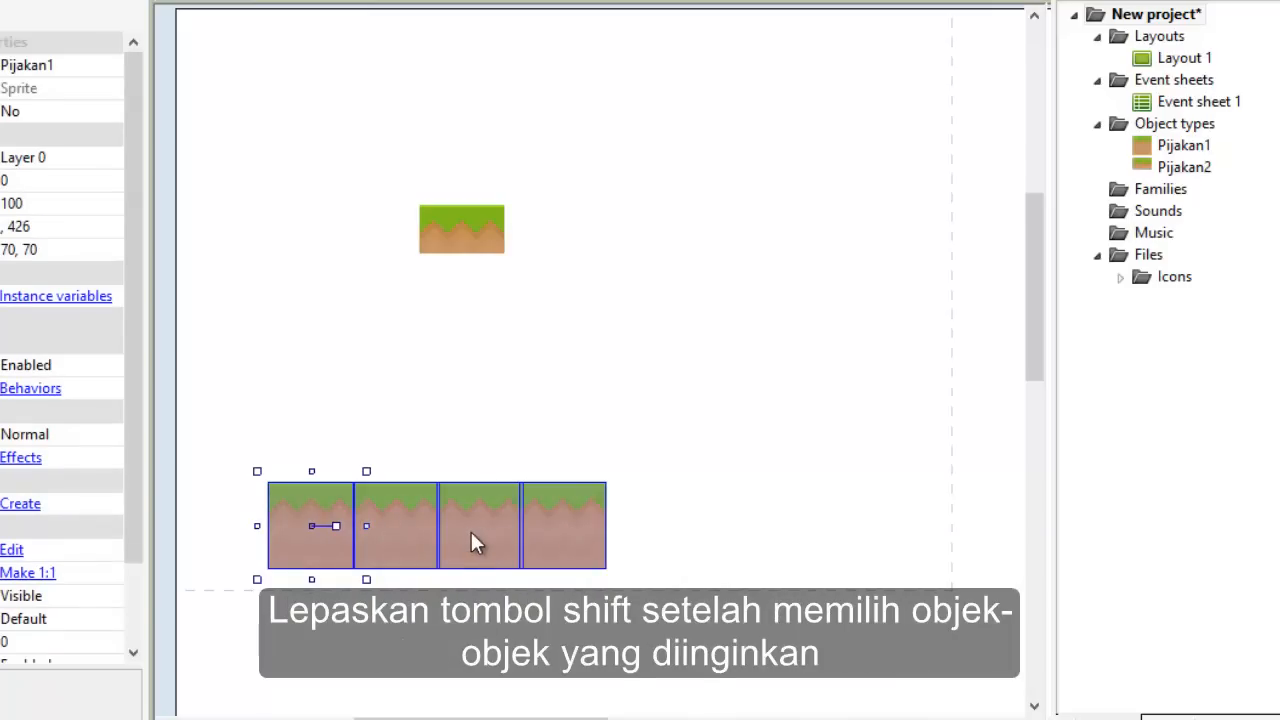
left_click_drag(398, 520, 727, 521, "ctrl")
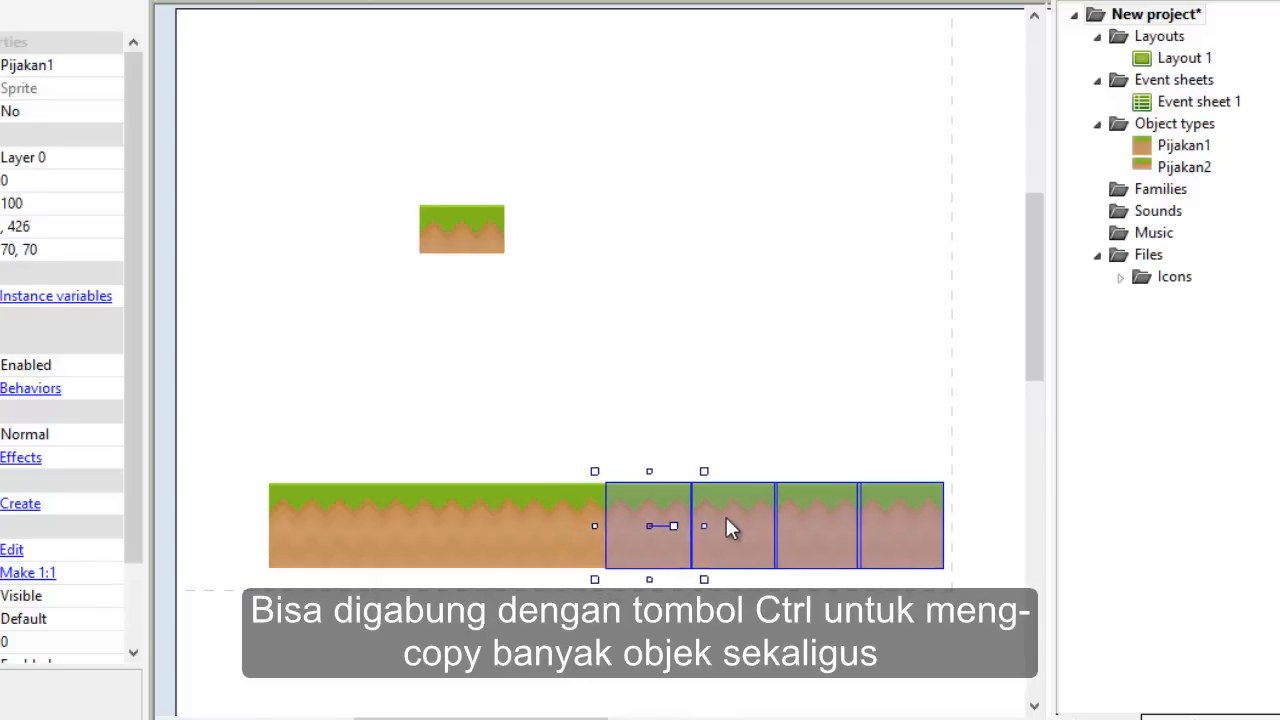
left_click(591, 384)
Step: Select the four copied ground tiles and close their gap to the original row, and move the Pijakan2 tile to 266, 245
left_click(637, 503)
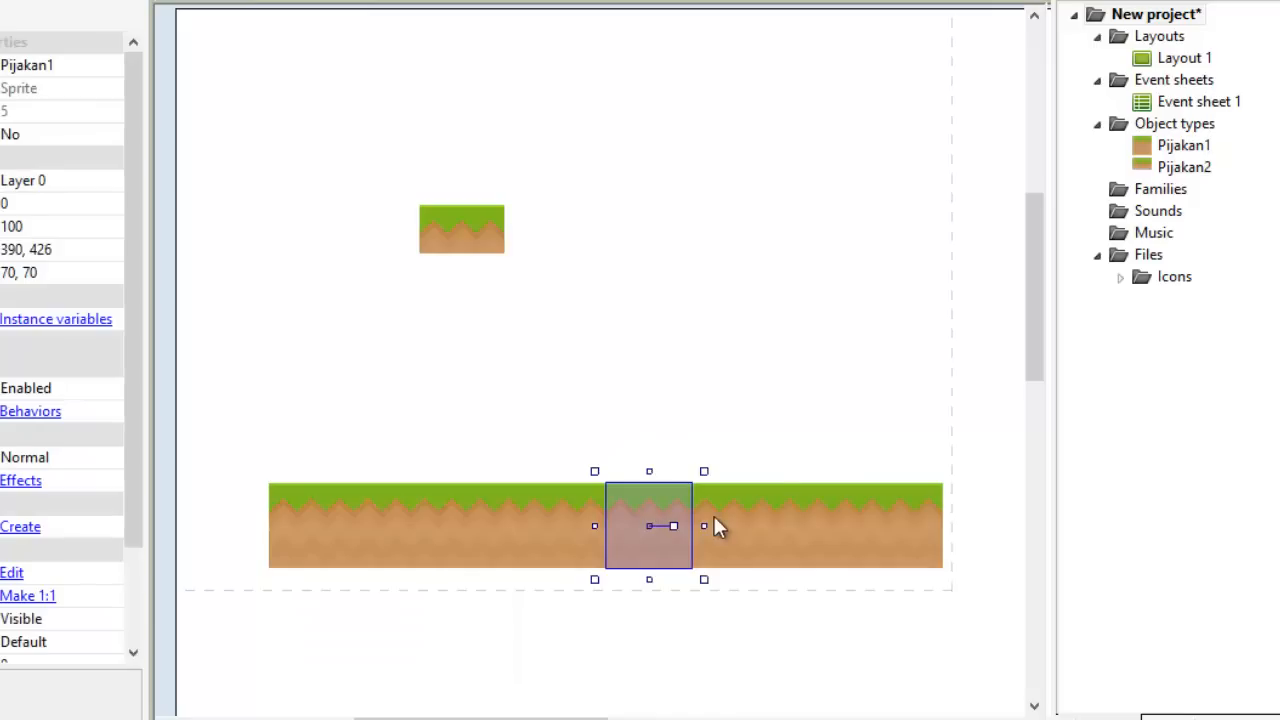
left_click(713, 513, "shift")
left_click(918, 540, "shift")
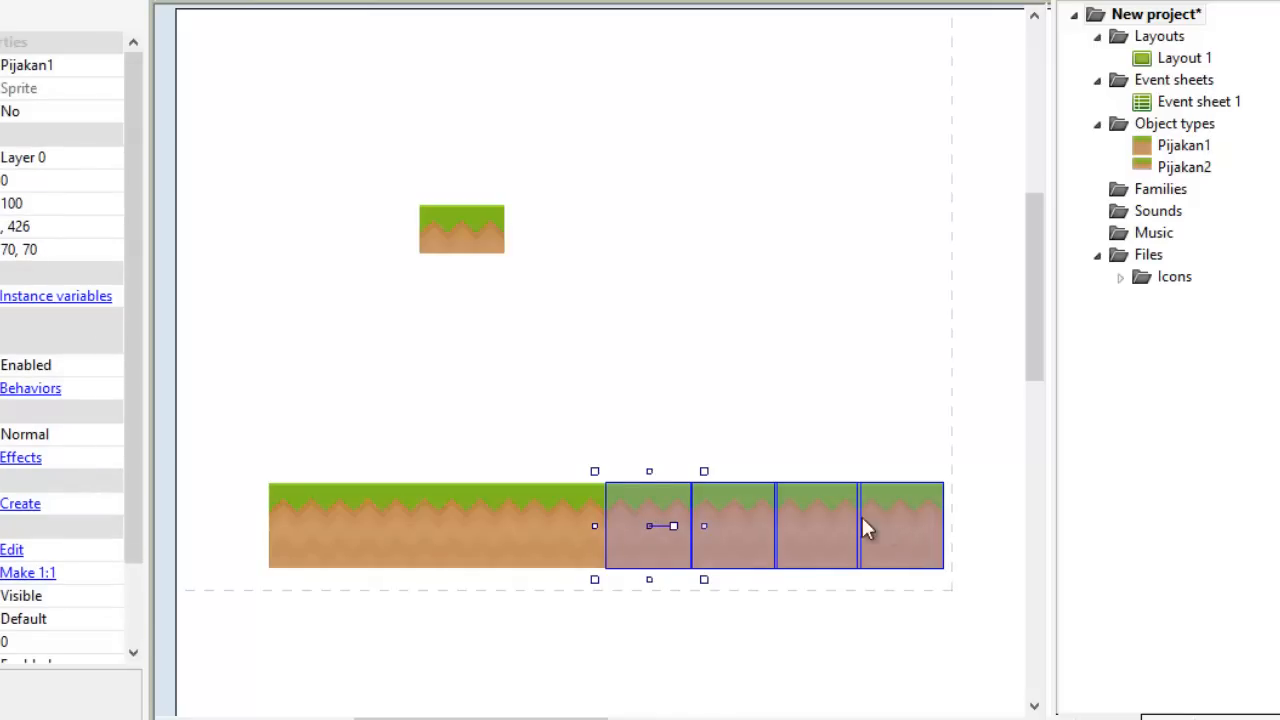
left_click(698, 638)
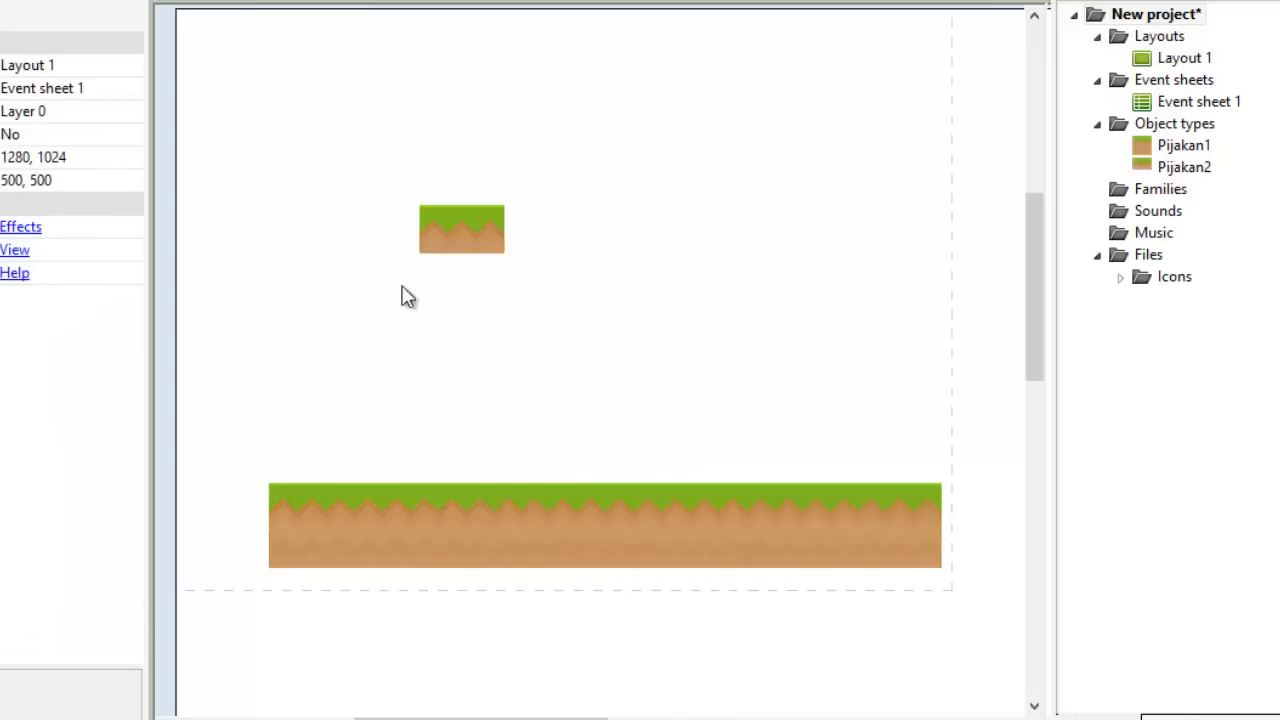
left_click_drag(464, 217, 499, 276)
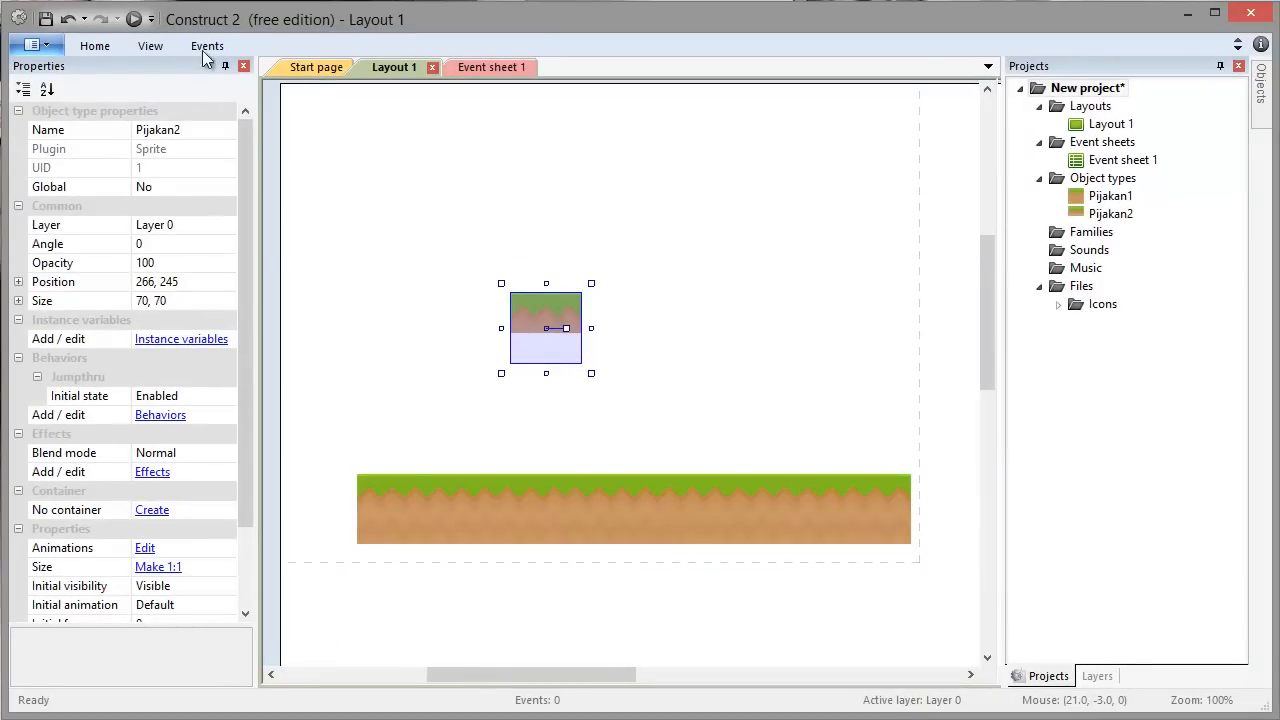
Step: Turn on Snap to grid and Show grid for the layout
left_click(92, 46)
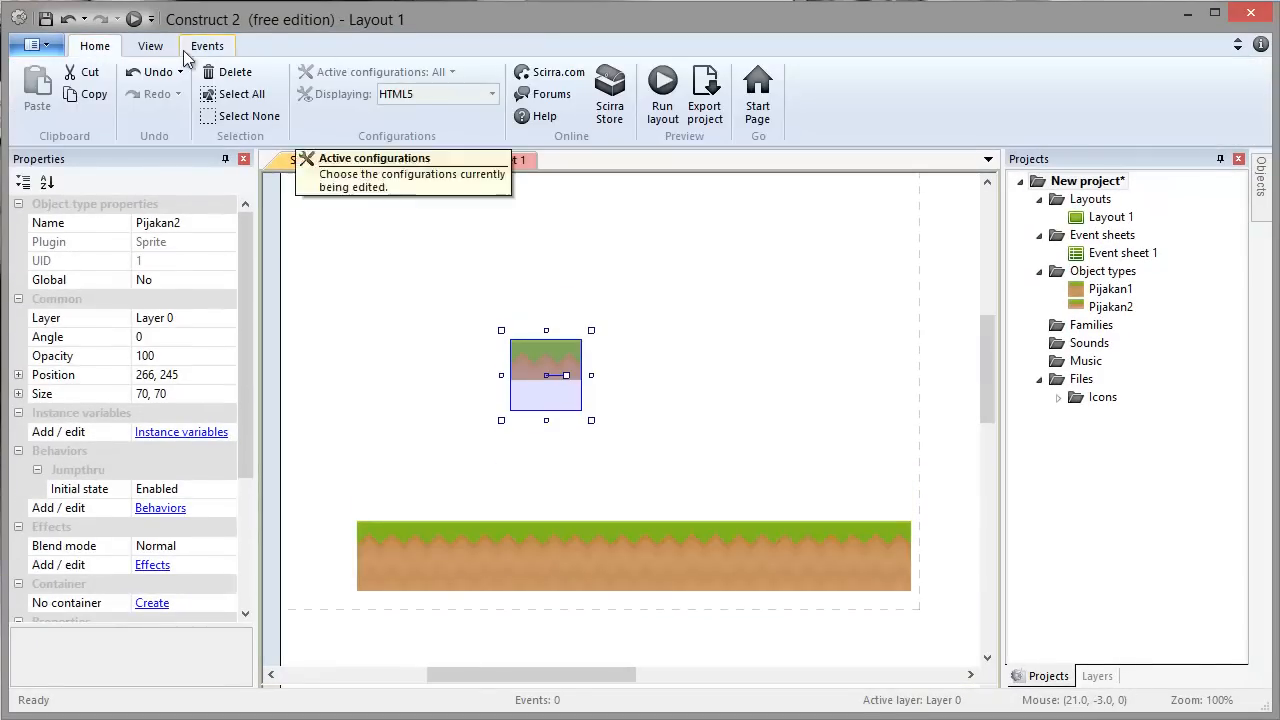
left_click(150, 46)
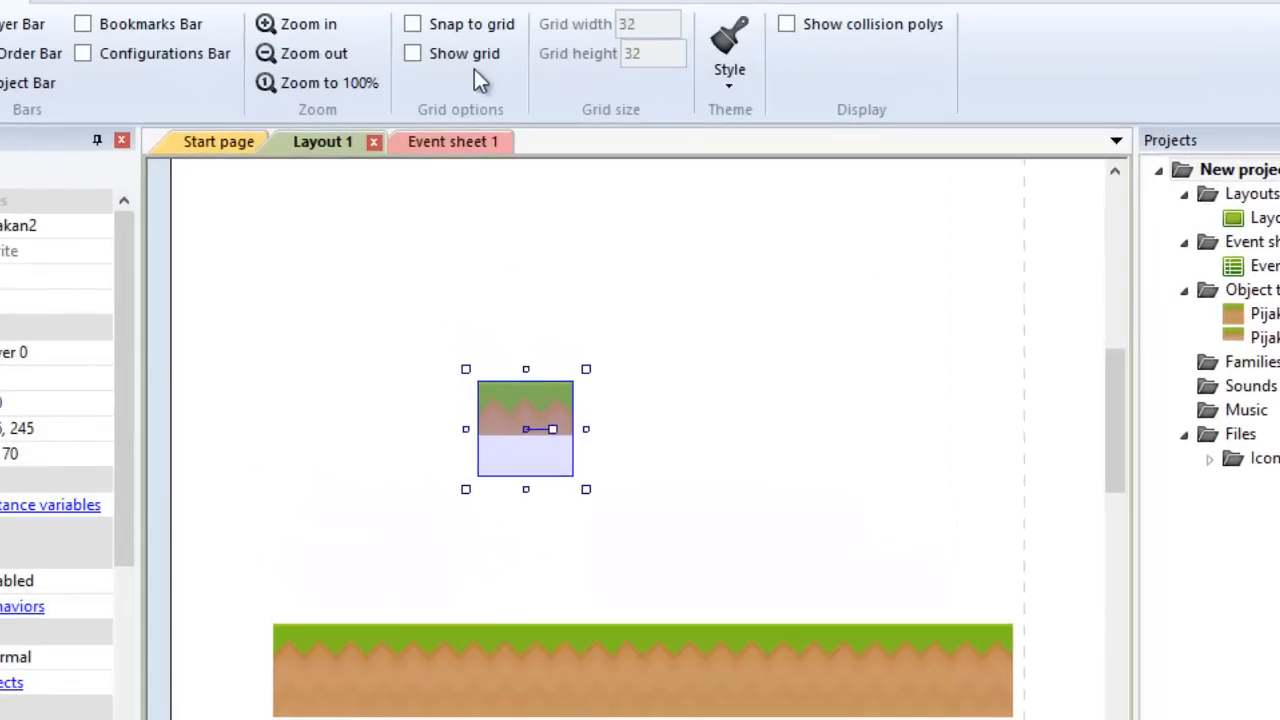
left_click(474, 27)
left_click(470, 55)
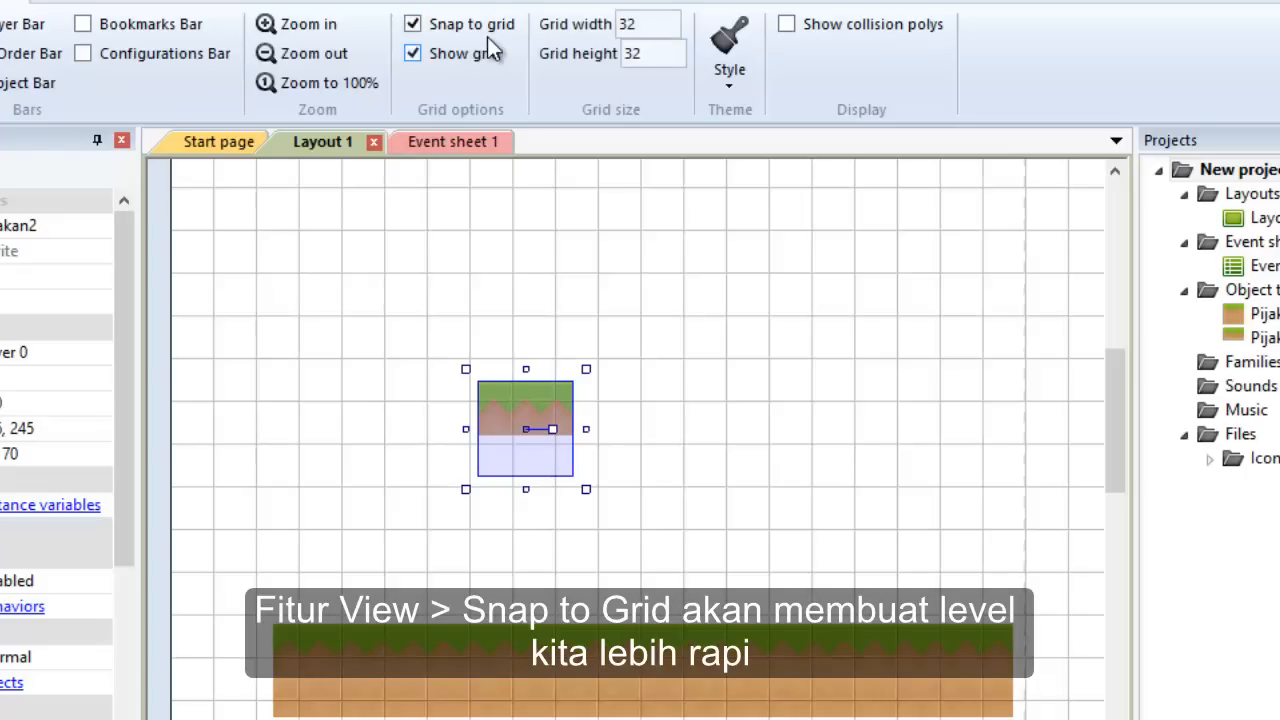
left_click(310, 660)
left_click(410, 675, "shift")
left_click(530, 682, "shift")
left_click(626, 680, "shift")
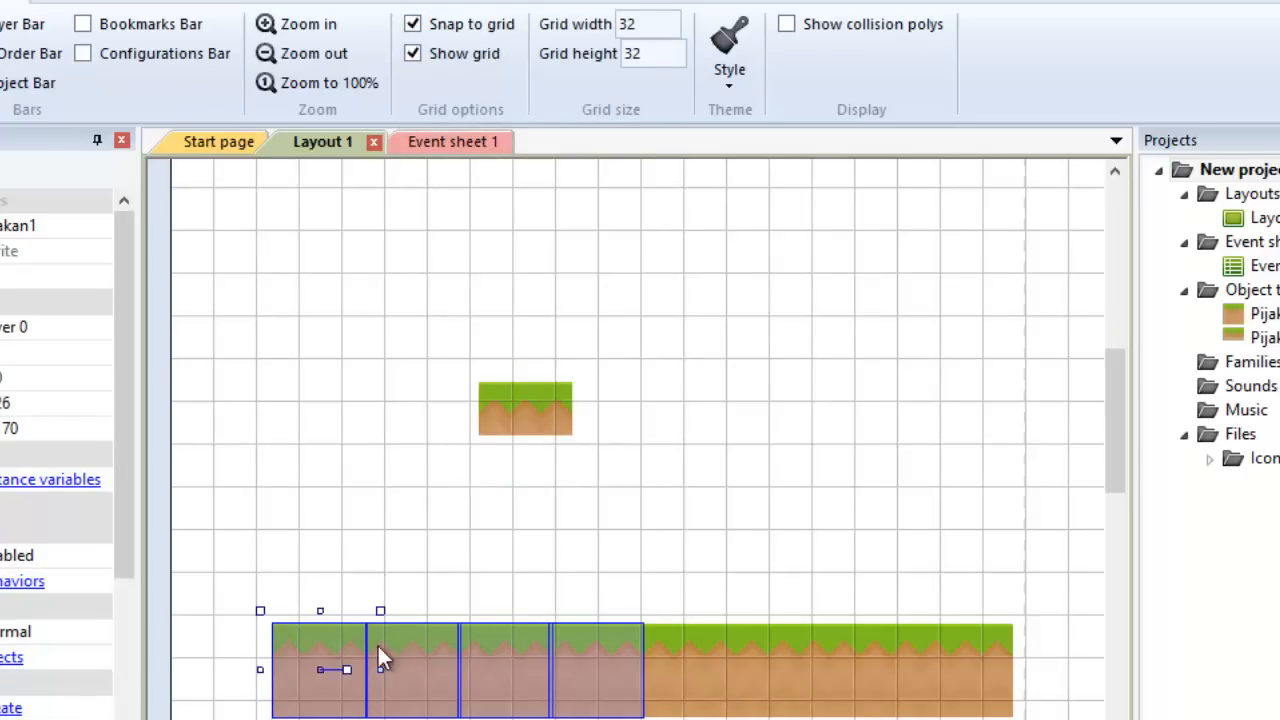
left_click(331, 586)
Step: Move the first four ground tiles one by one onto the grid, forming a raised row at Y position 384
left_click_drag(297, 646, 283, 612)
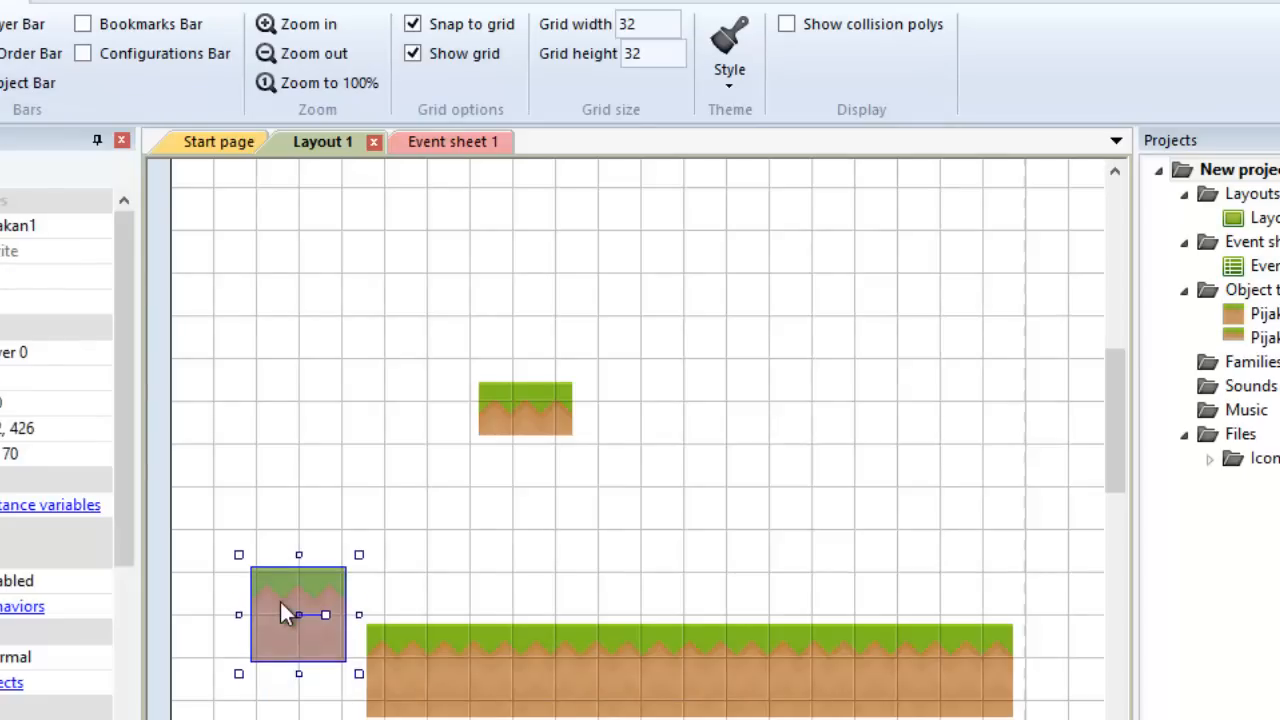
left_click_drag(370, 650, 342, 593)
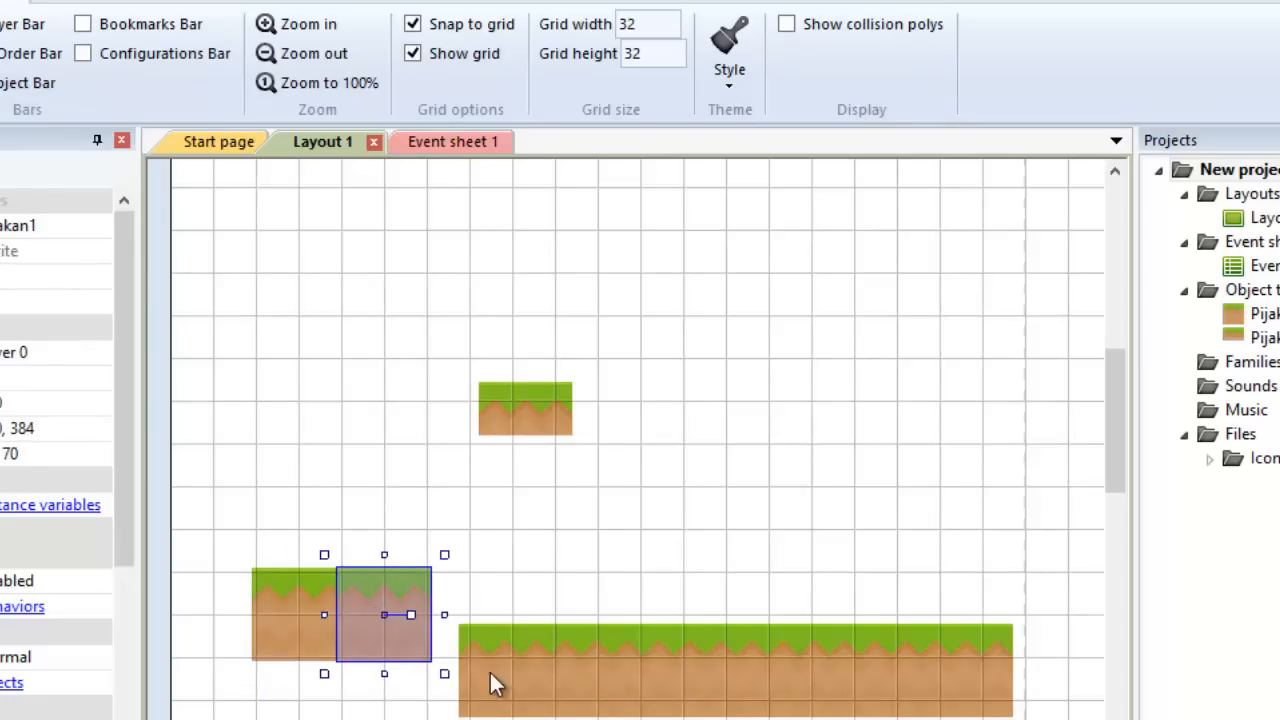
left_click_drag(492, 684, 469, 616)
left_click(567, 575)
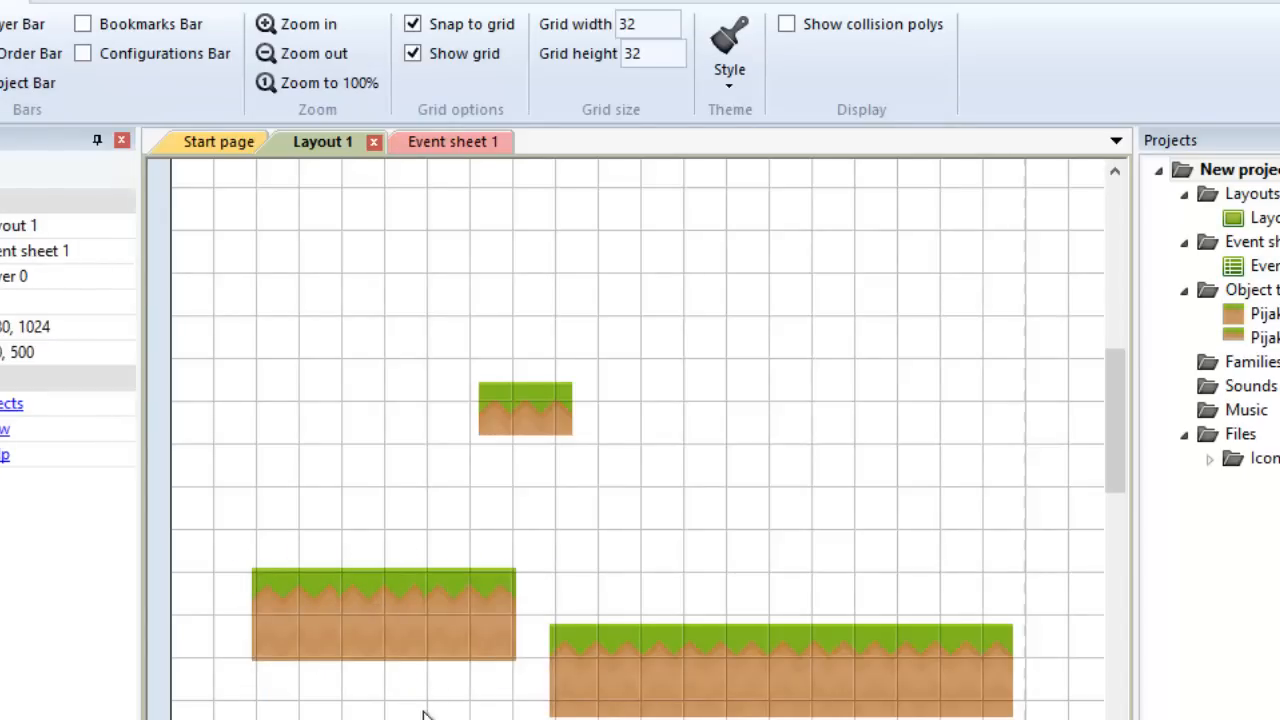
left_click_drag(594, 669, 567, 634)
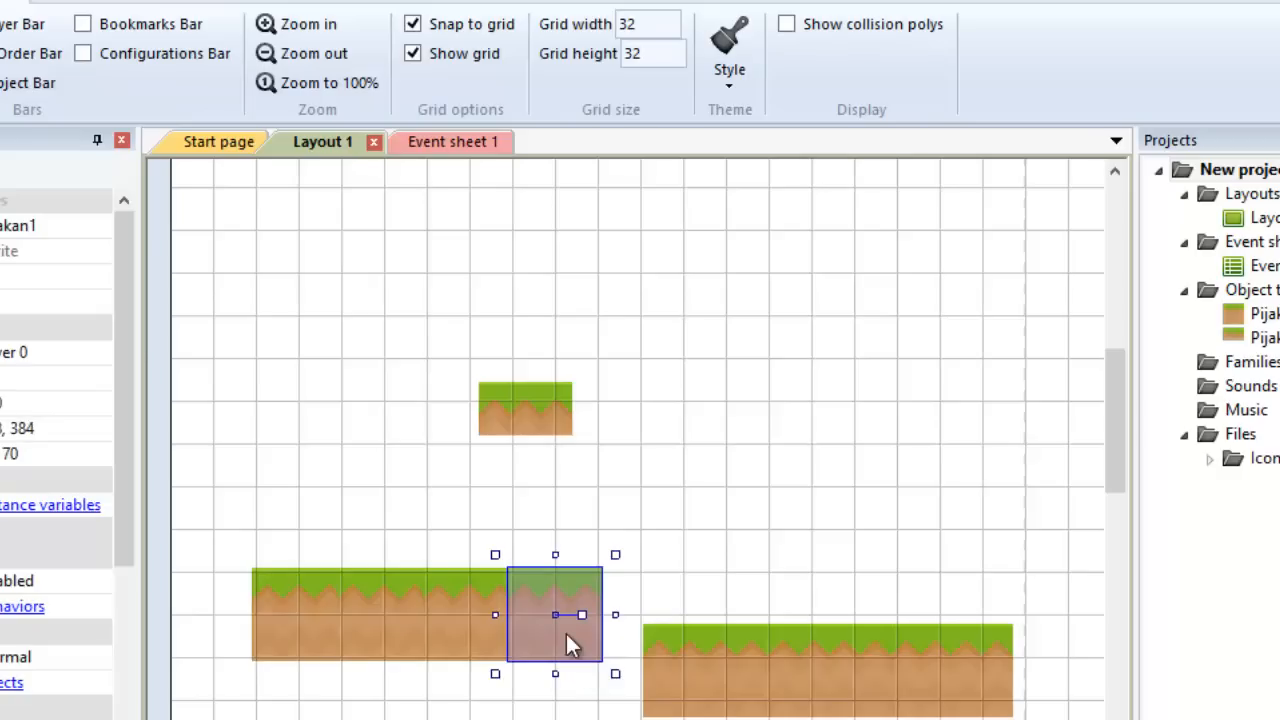
Step: Inspect the overlapping raised tiles against the grid and set the grid height and grid width to 35
left_click_drag(567, 617, 405, 640)
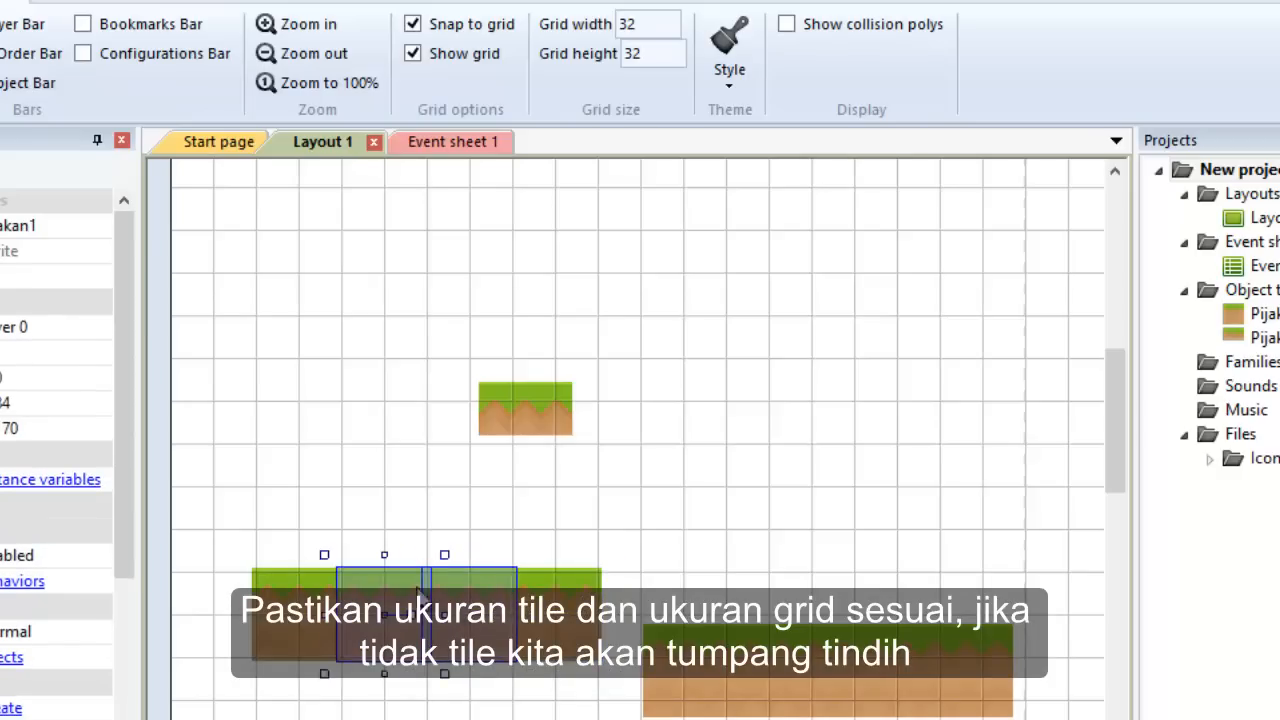
left_click_drag(282, 621, 291, 619)
double_click(318, 615)
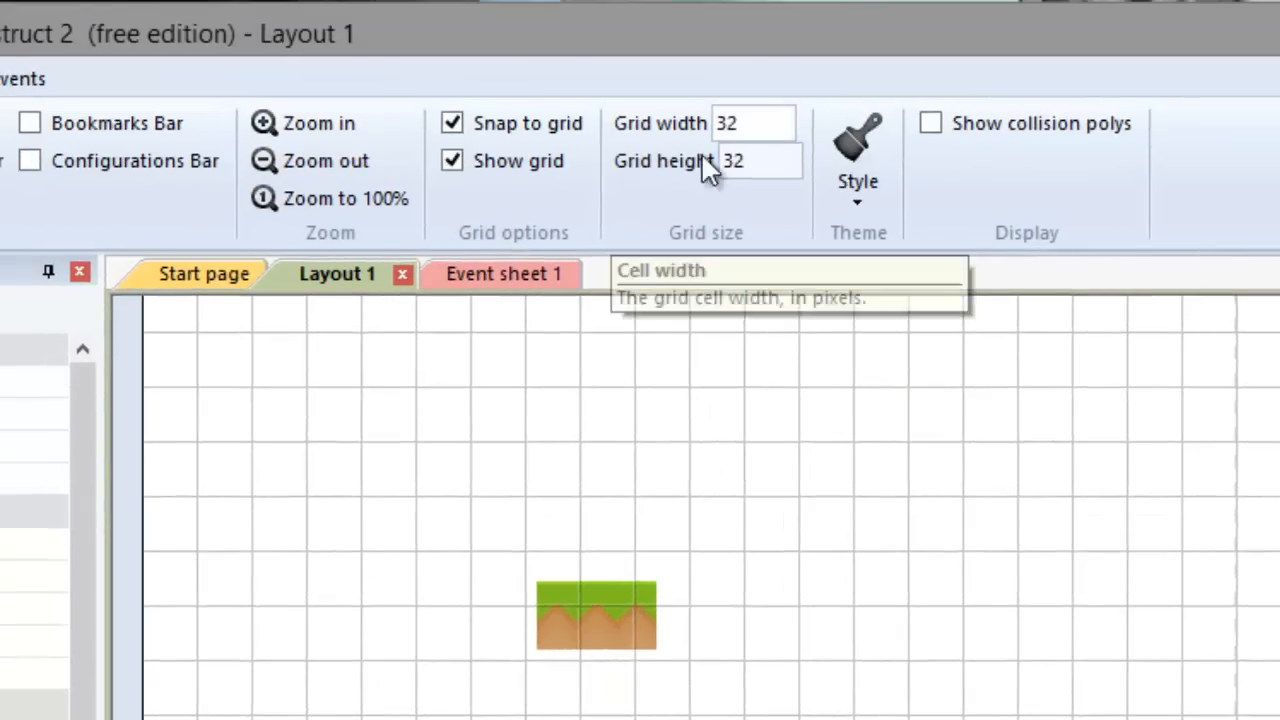
left_click_drag(745, 160, 686, 163)
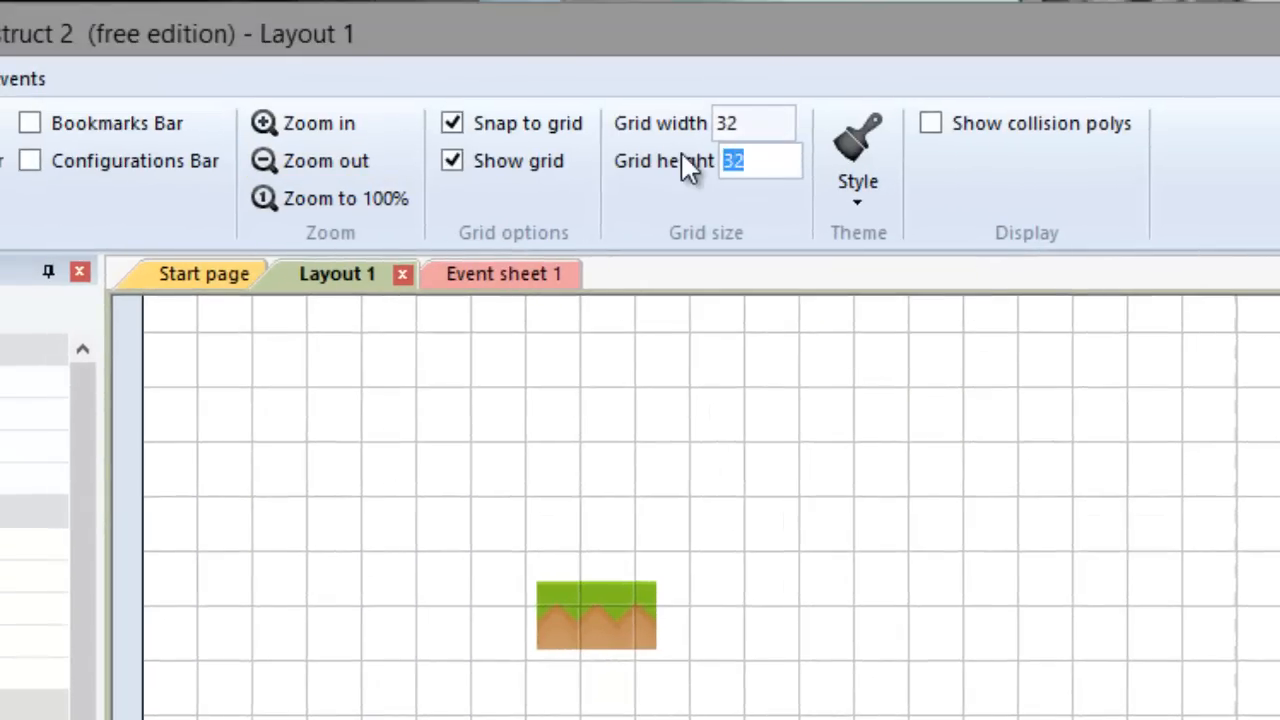
type("35")
left_click_drag(749, 123, 686, 108)
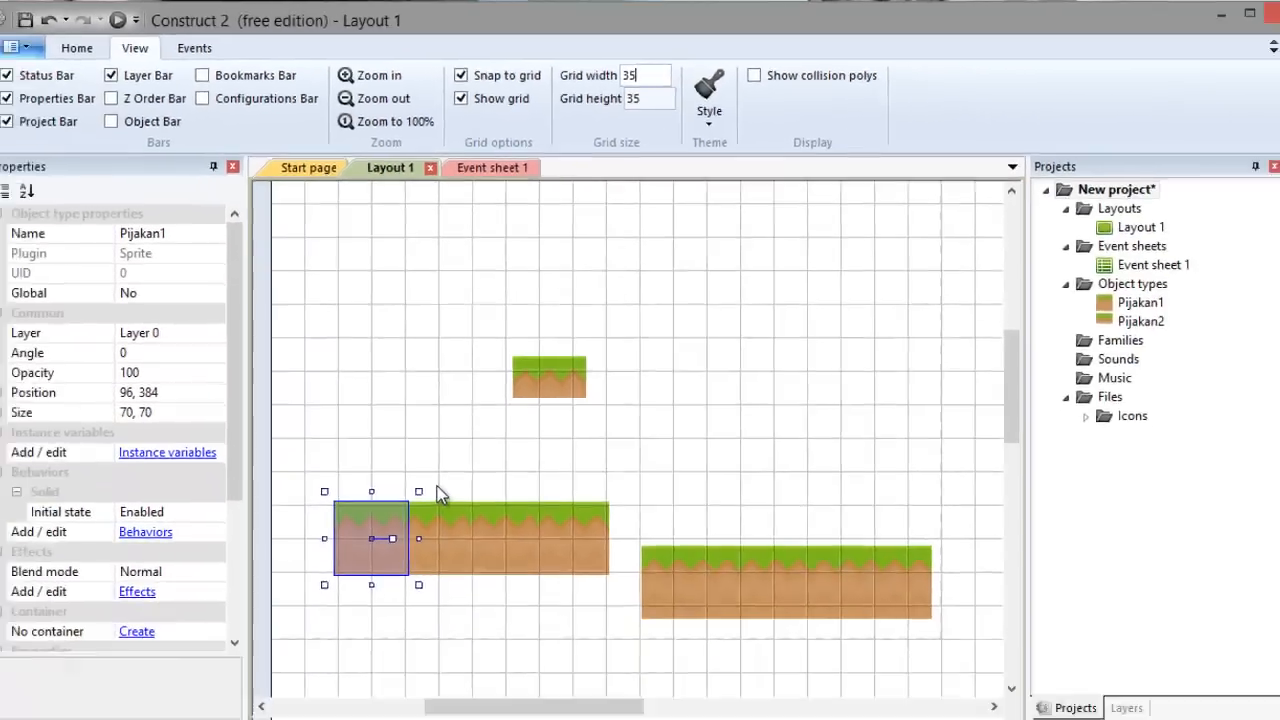
Step: Set the grid width to 35 and realign the four raised ground tiles edge to edge on the grid at Y position 385
left_click(437, 486)
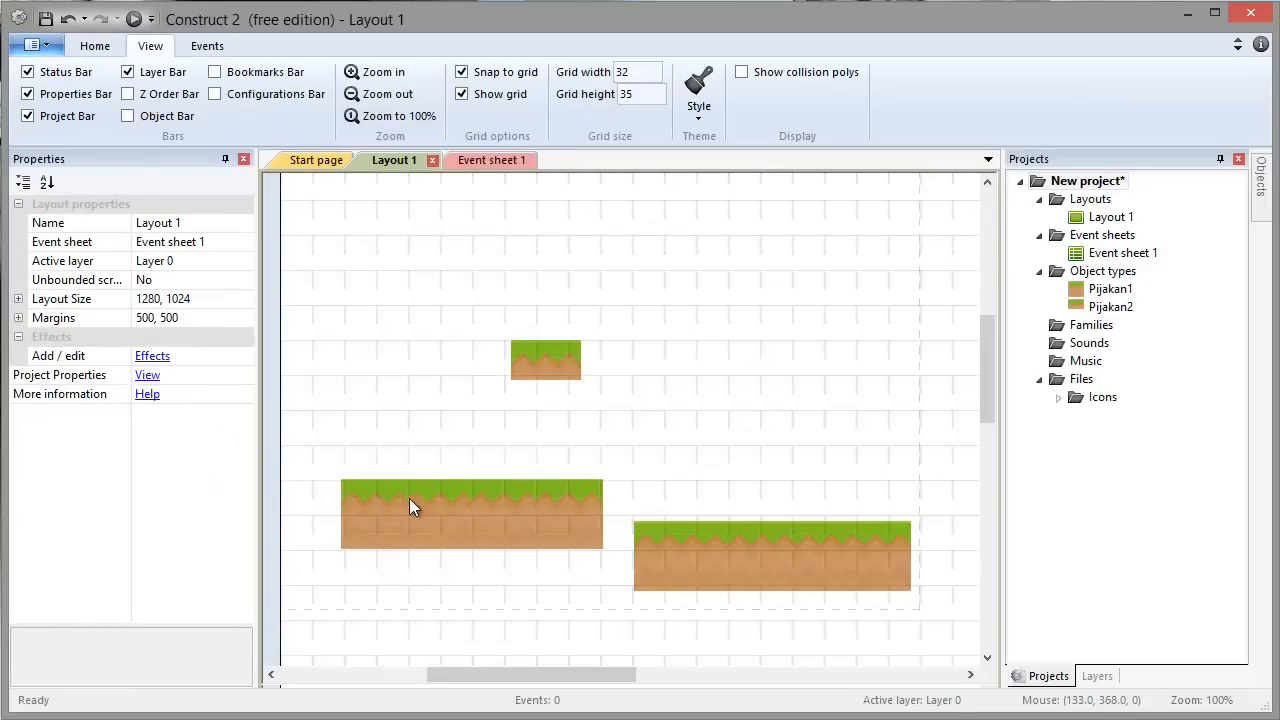
type("5")
left_click(643, 99)
mouse_move(372, 506)
left_mouse_down()
mouse_move(370, 463)
mouse_move(370, 508)
left_mouse_up()
left_click_drag(454, 504, 407, 540)
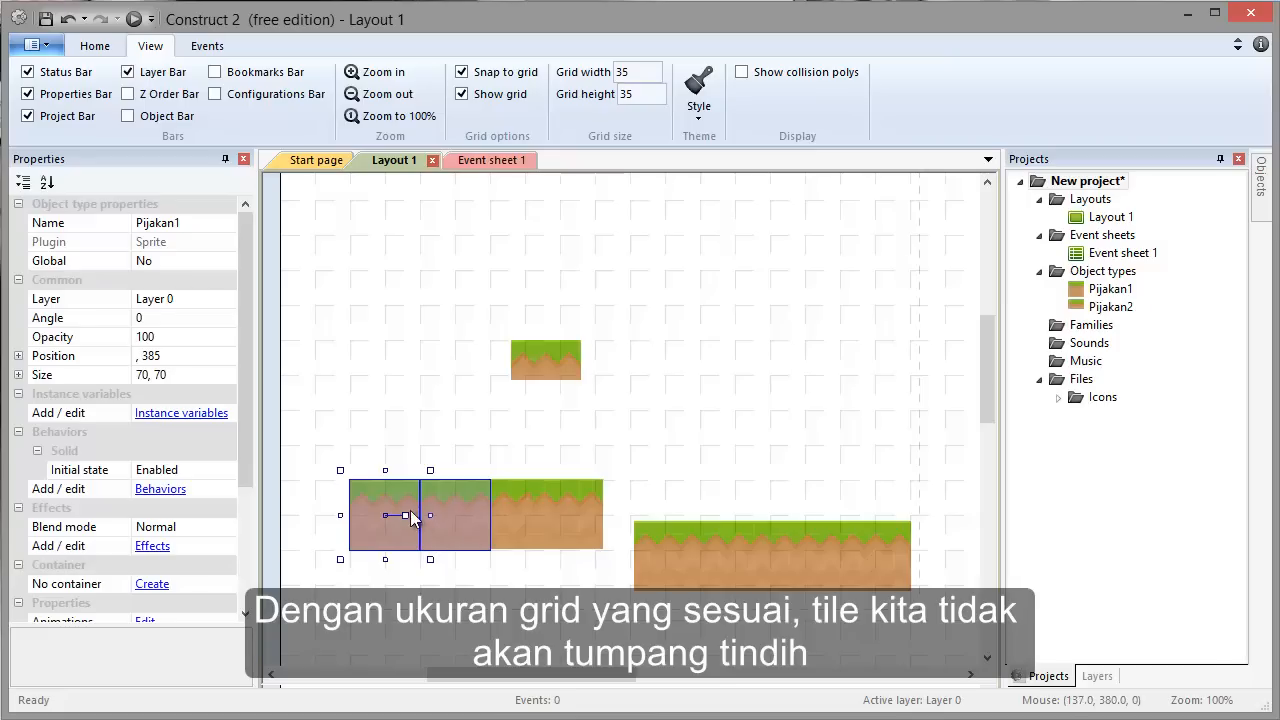
left_click(510, 515)
left_click_drag(572, 517, 608, 505)
left_click(401, 515)
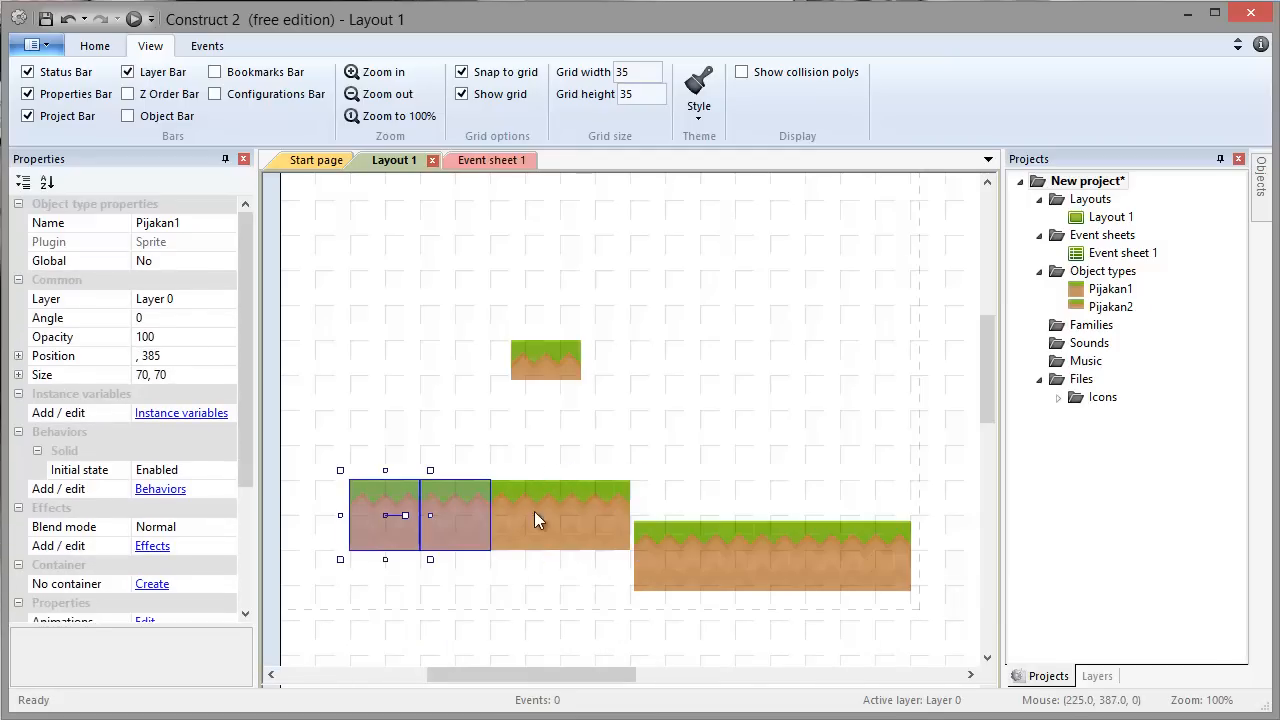
Step: Move the four-tile row to Y position 420 and line up the other four Pijakan1 tiles after it, ending at 560, 420
mouse_move(479, 540)
left_mouse_down()
mouse_move(448, 548)
mouse_move(467, 548)
left_mouse_up()
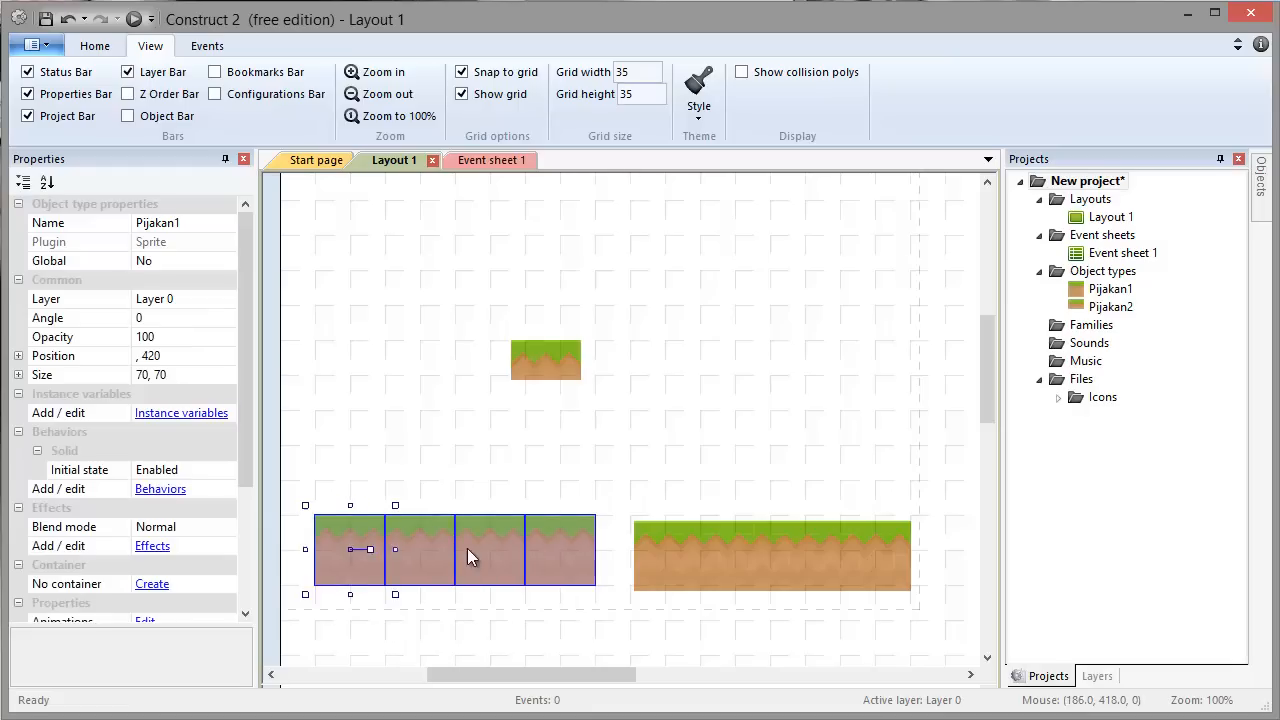
left_click(654, 548)
left_click_drag(628, 551, 592, 551)
left_click_drag(707, 545, 690, 543)
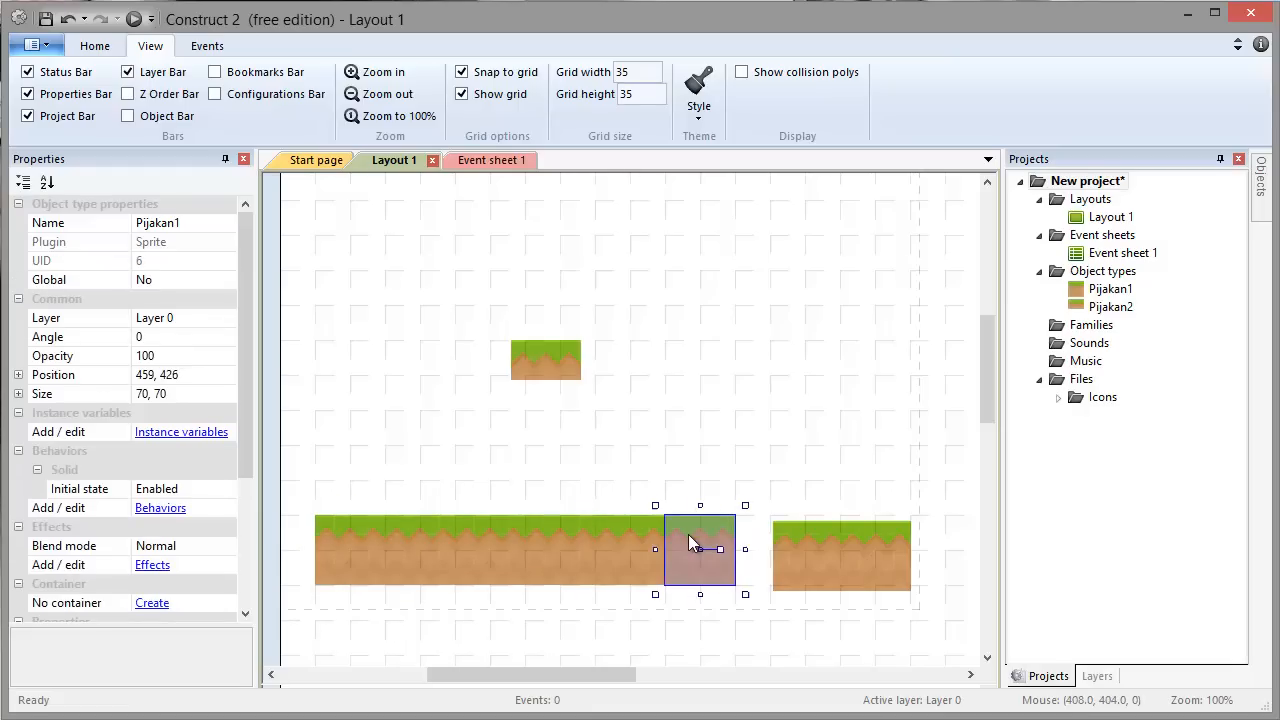
mouse_move(781, 548)
left_mouse_down()
mouse_move(760, 552)
mouse_move(801, 556)
left_mouse_up()
left_click(836, 556)
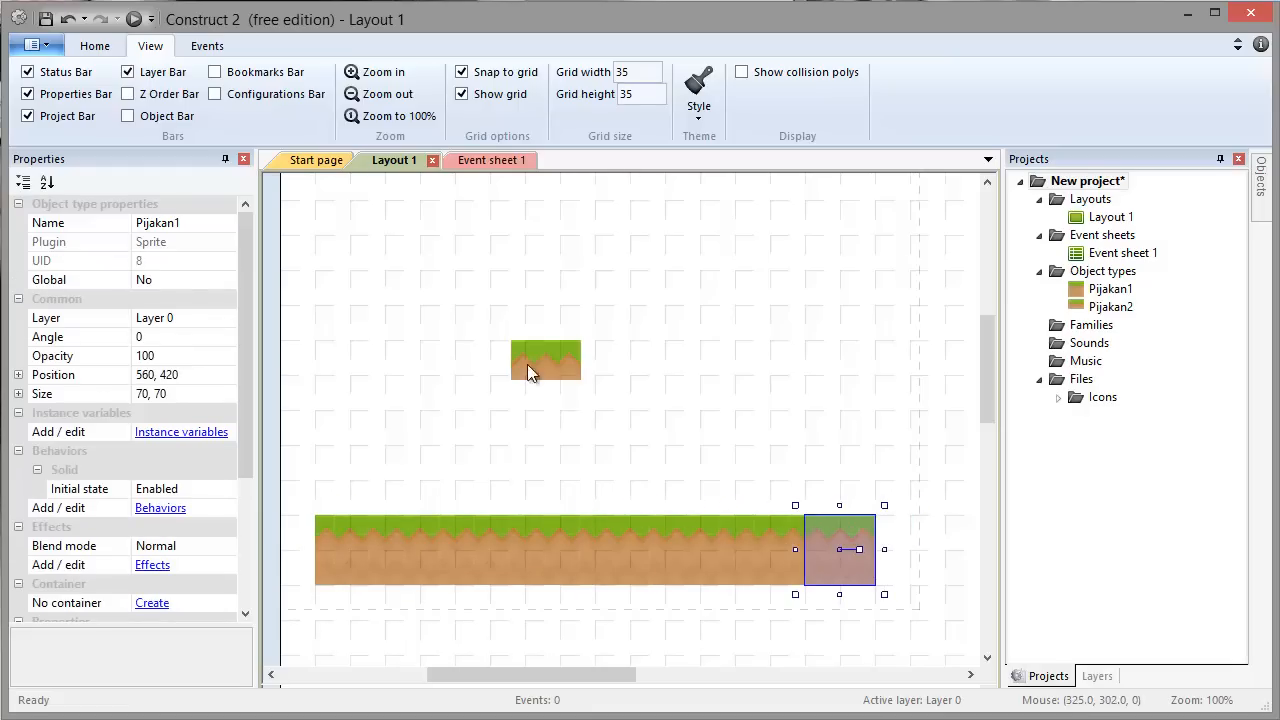
Step: Build a row of three adjoining Pijakan2 tiles at Y position 245 and copy it to a higher platform at Y position 140
left_click_drag(535, 374, 642, 353)
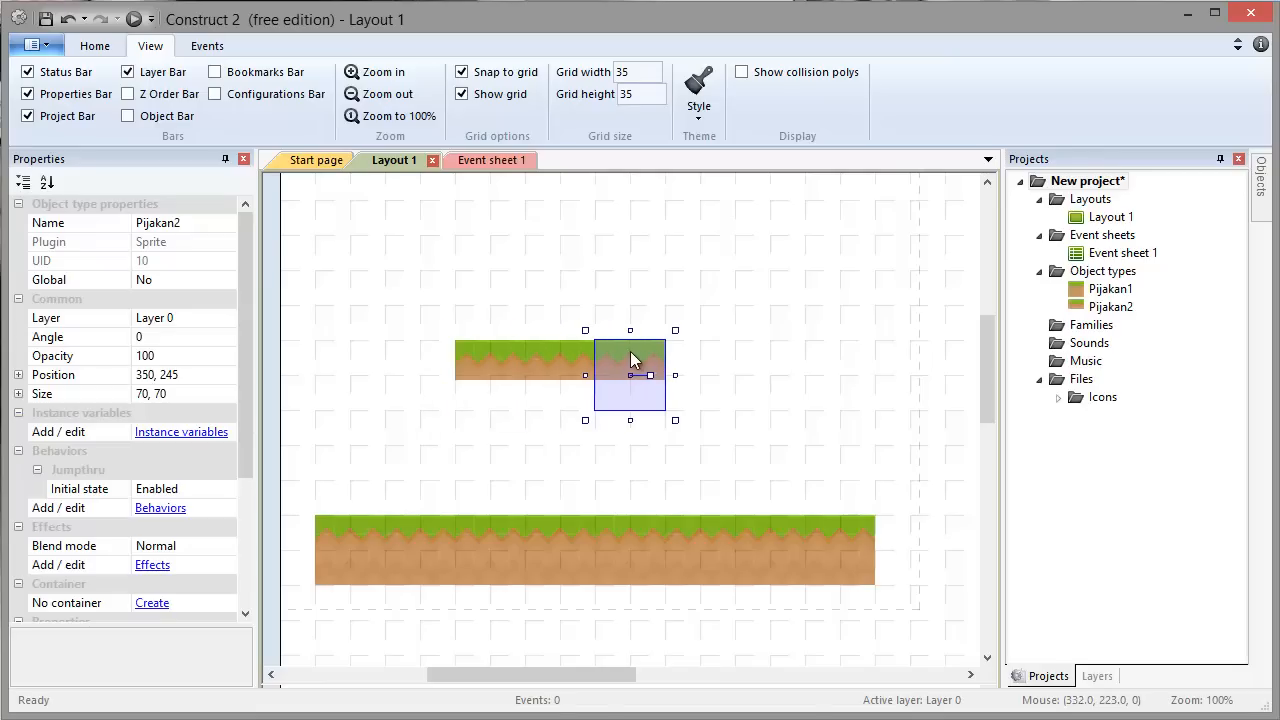
left_click(515, 355, "ctrl")
left_click(590, 362, "ctrl")
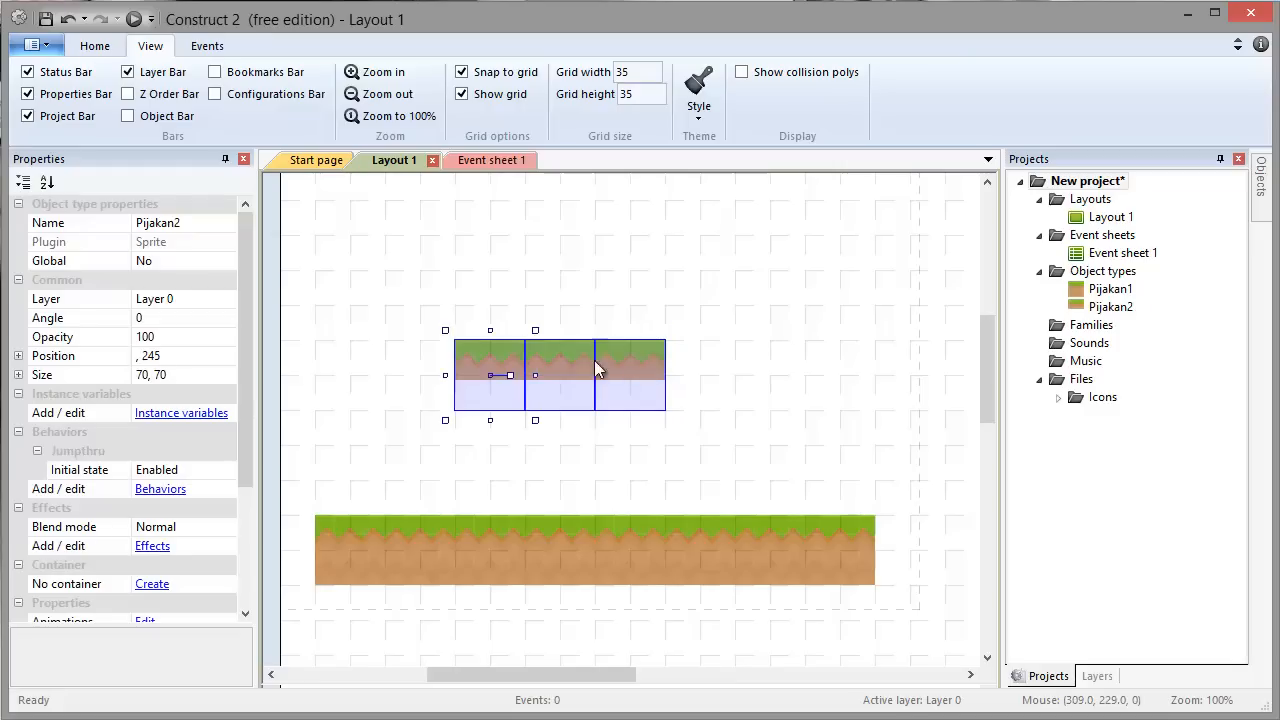
left_click_drag(662, 340, 851, 251, "ctrl")
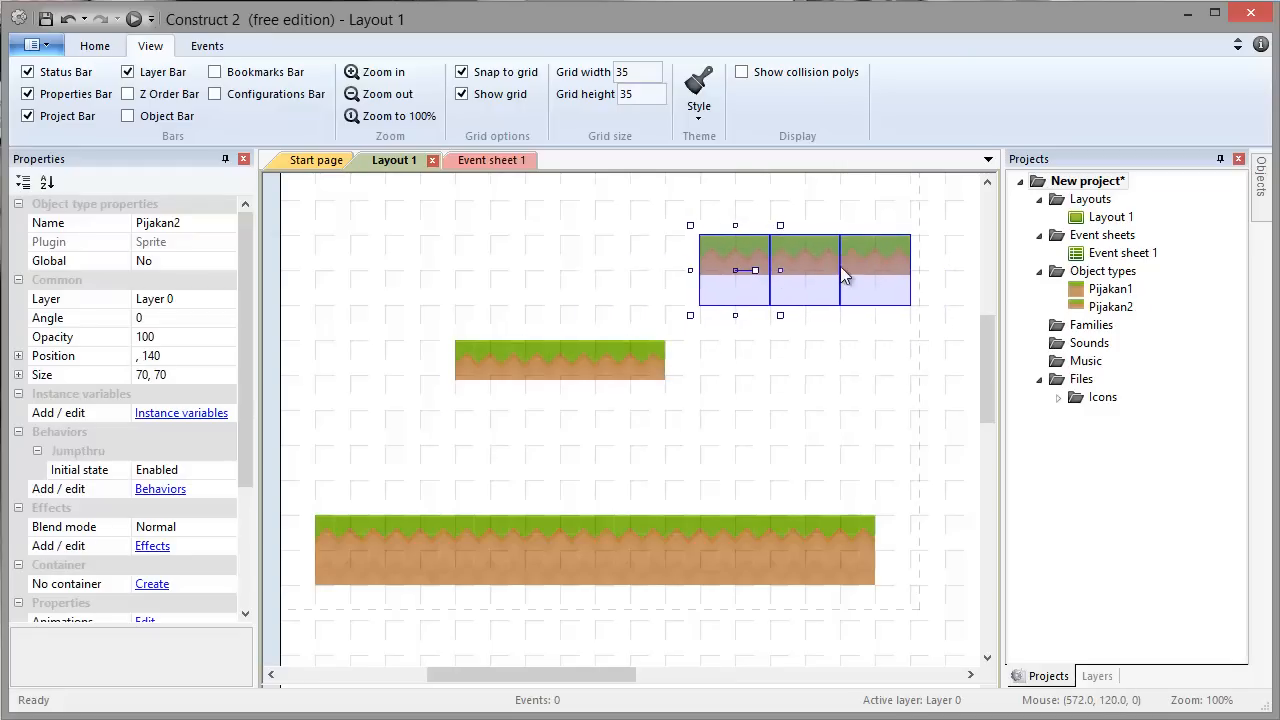
left_click(662, 208)
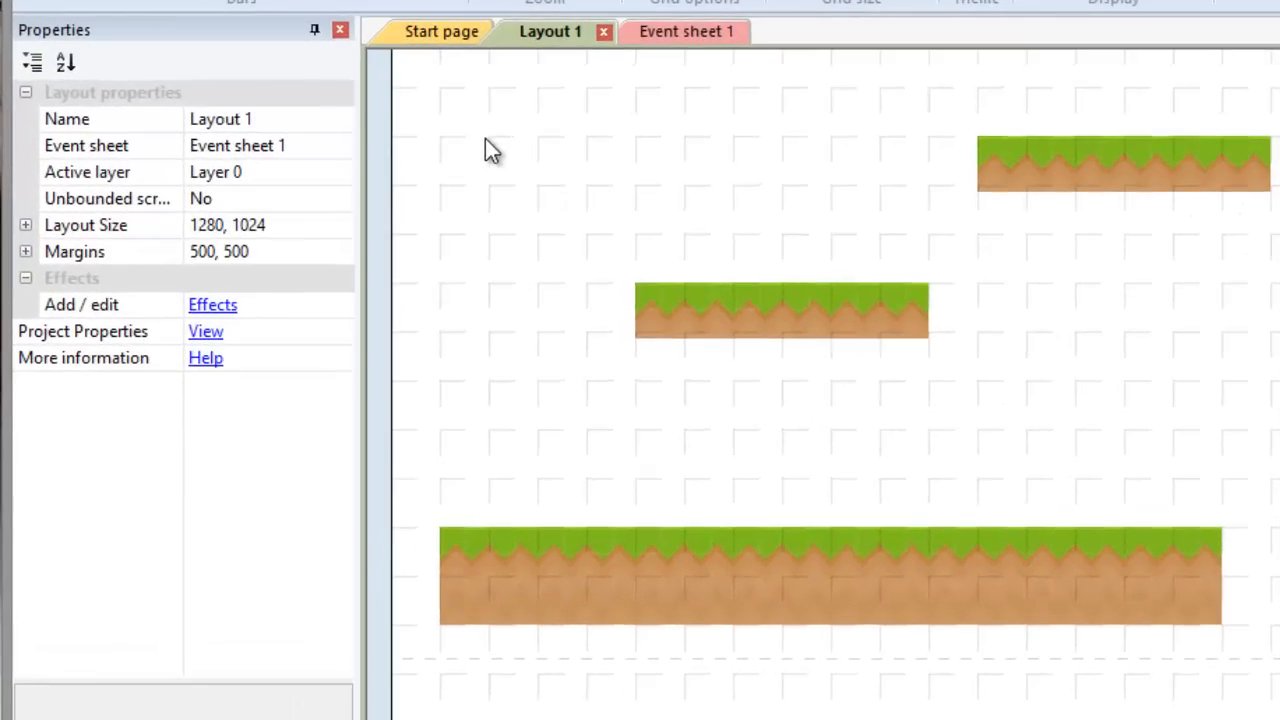
Step: Insert a new Sprite object into the empty area above the ground row
right_click(485, 136)
left_click(518, 155)
left_click(880, 395)
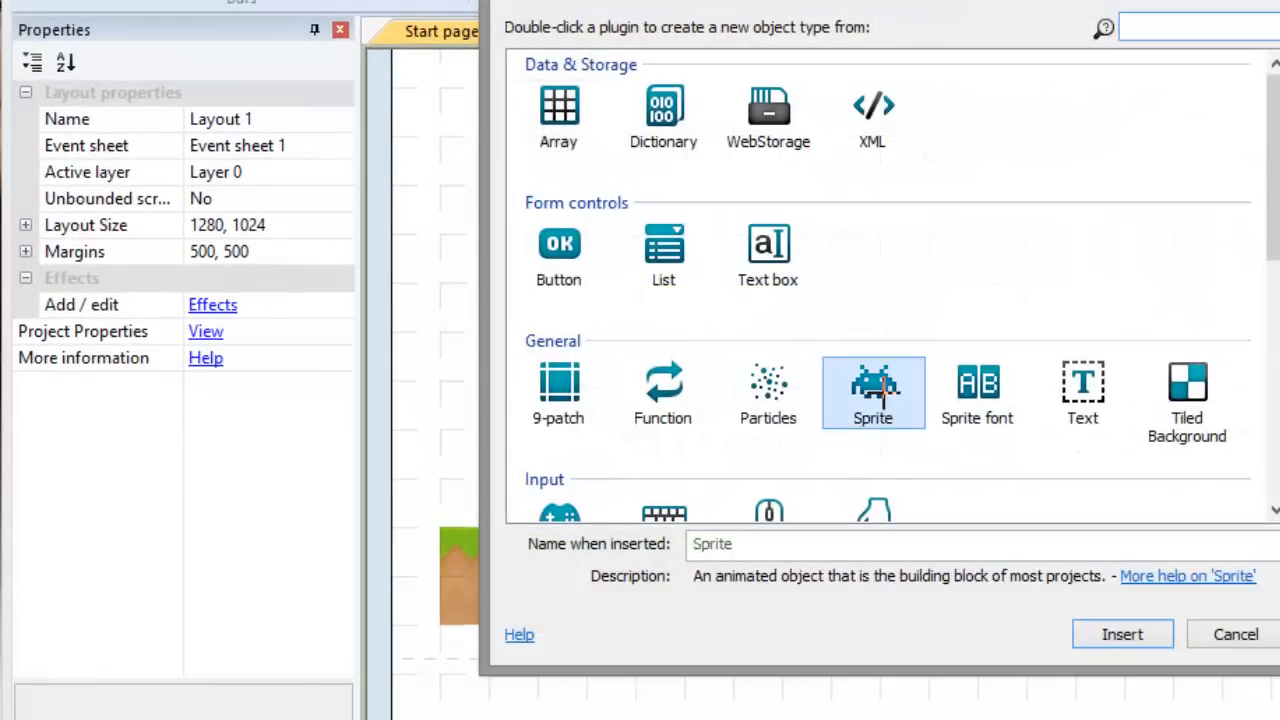
double_click(885, 405)
left_click(454, 177)
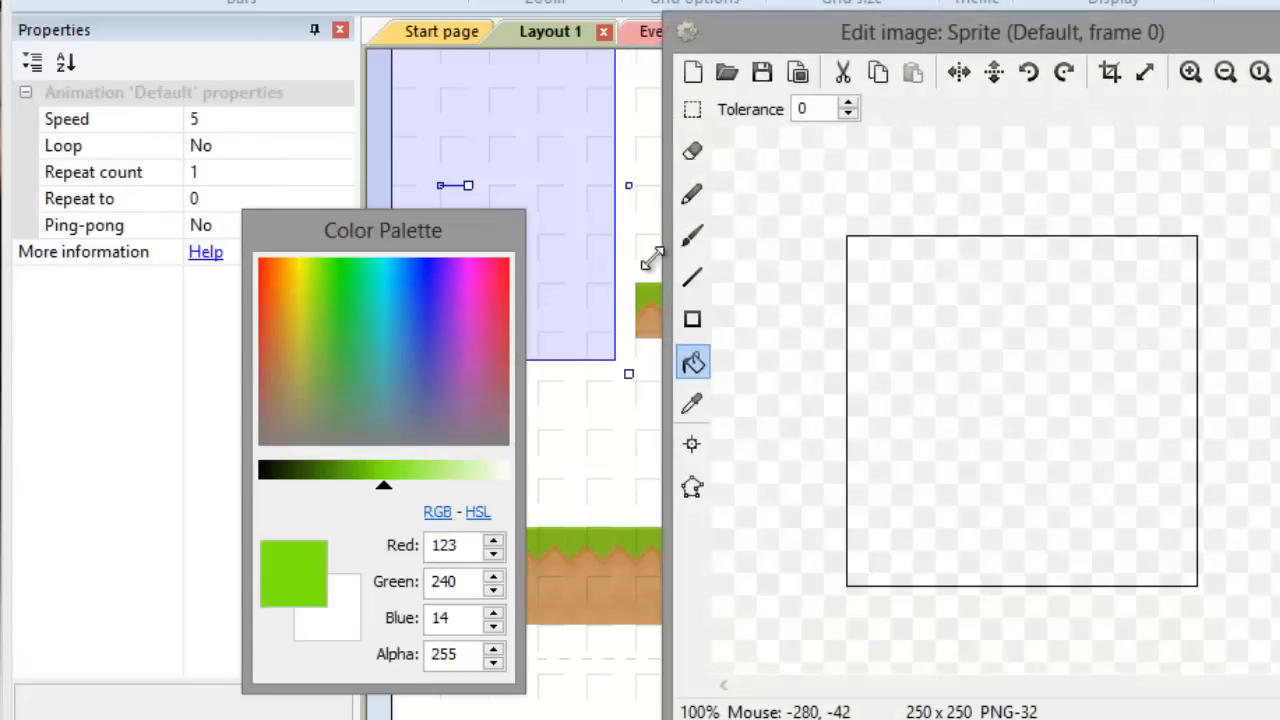
Step: Load the smiling green character image from Platformer Pack's Player folder into the sprite and place the character at 70, 315
left_click(745, 73)
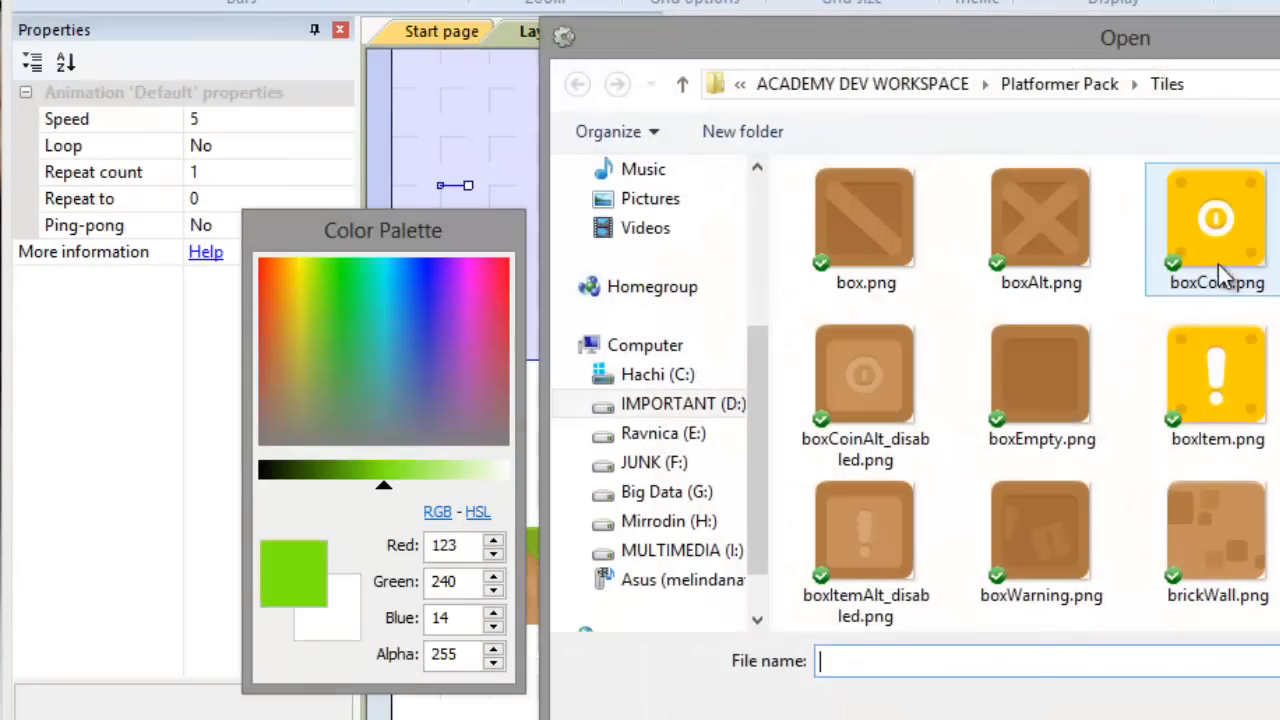
left_click(1060, 84)
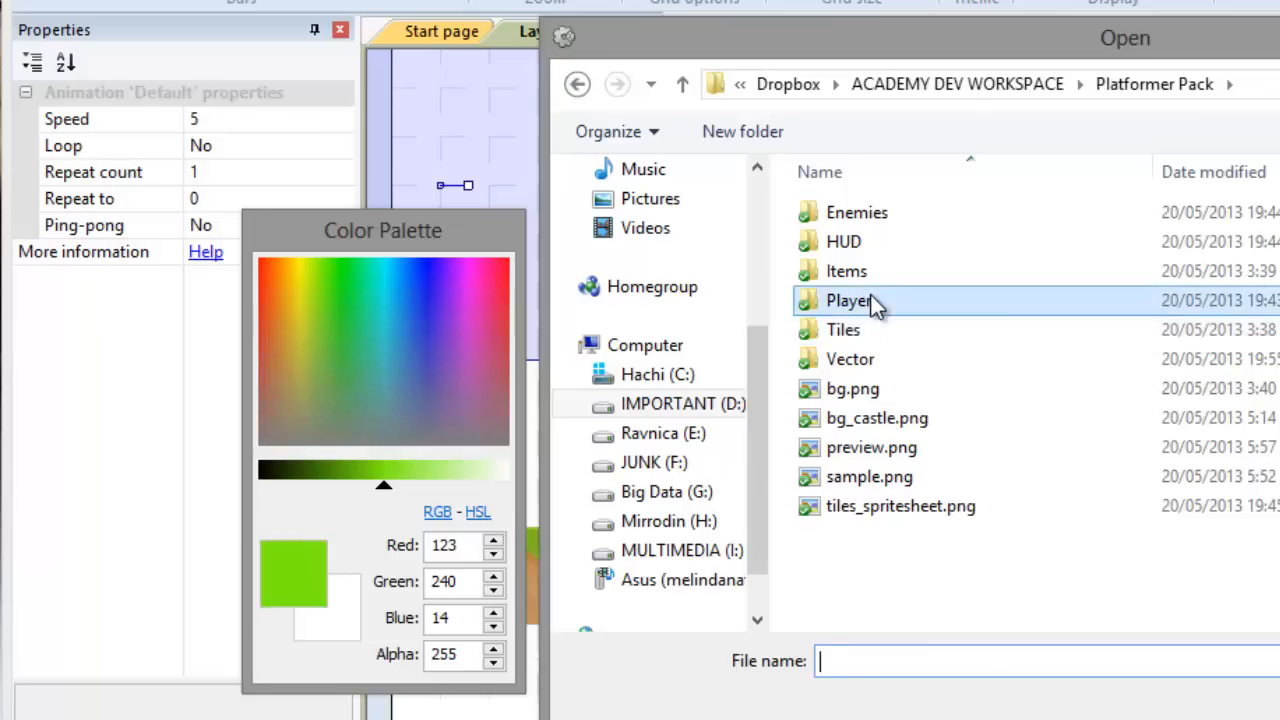
double_click(868, 300)
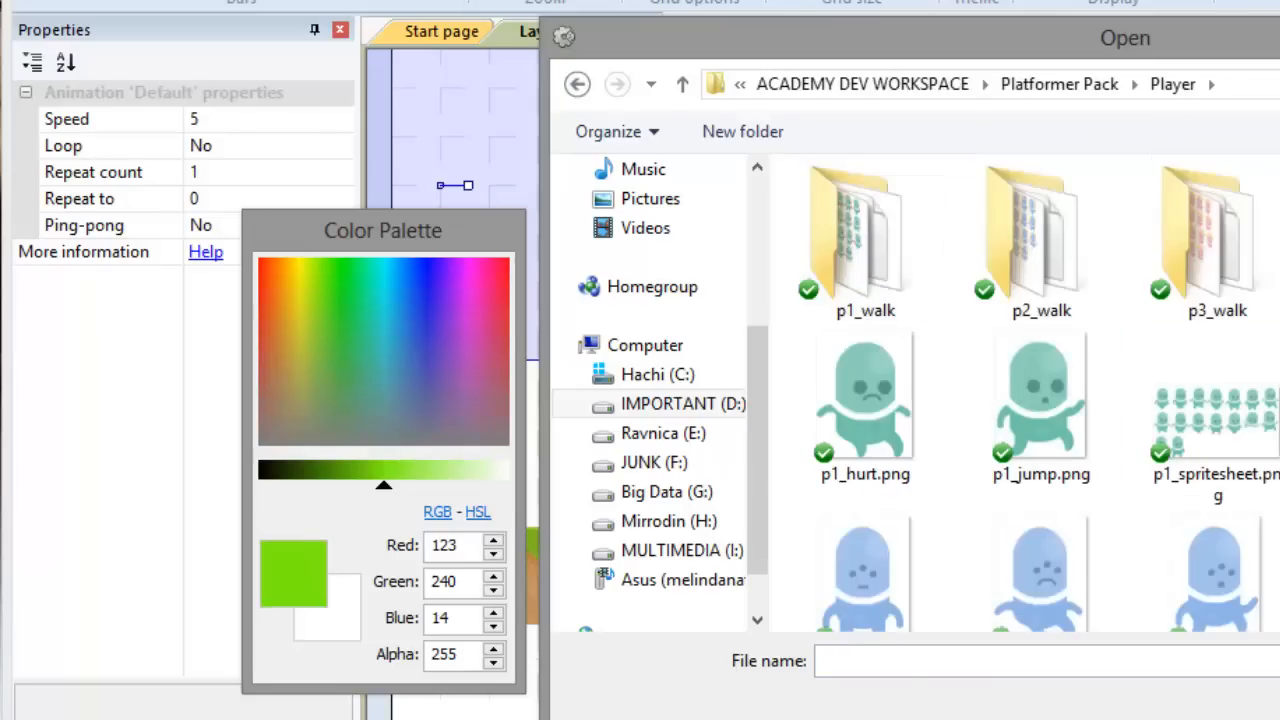
key("Return")
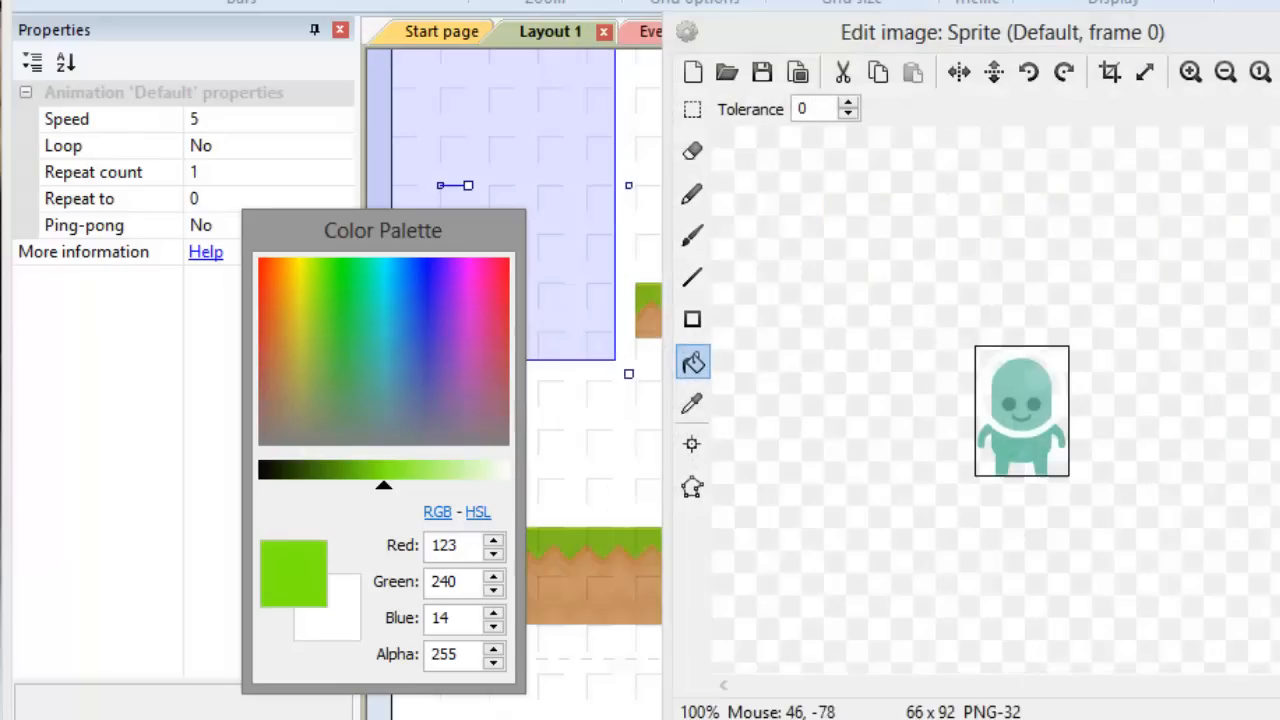
key("Escape")
left_click_drag(455, 228, 504, 475)
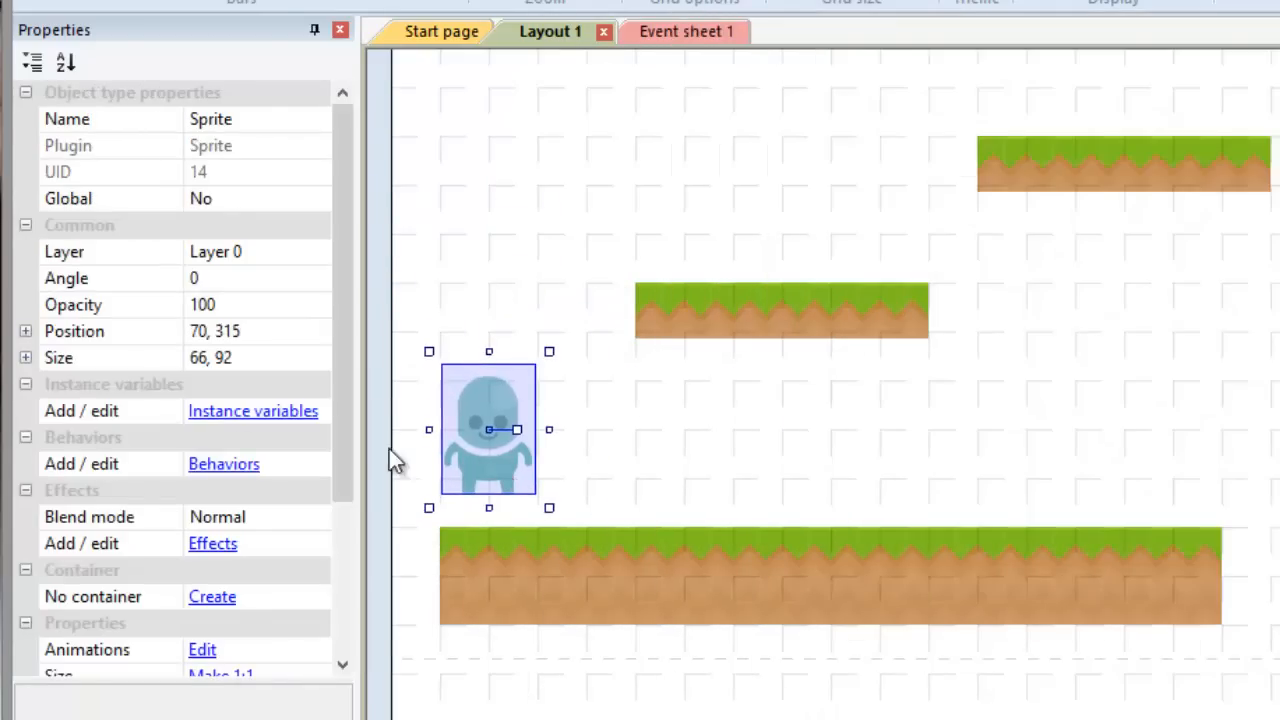
Step: Add the Platform behavior to the character sprite
left_click(244, 466)
left_click(909, 211)
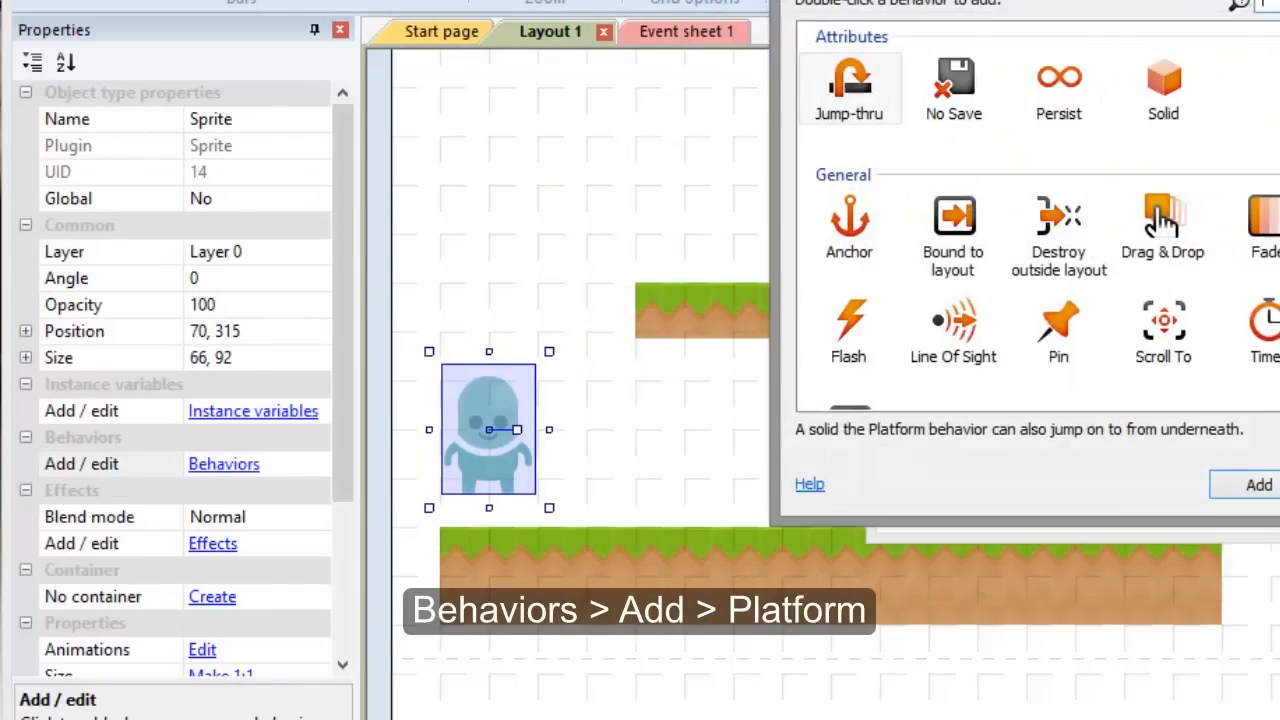
scroll(1160, 220, "down", 3)
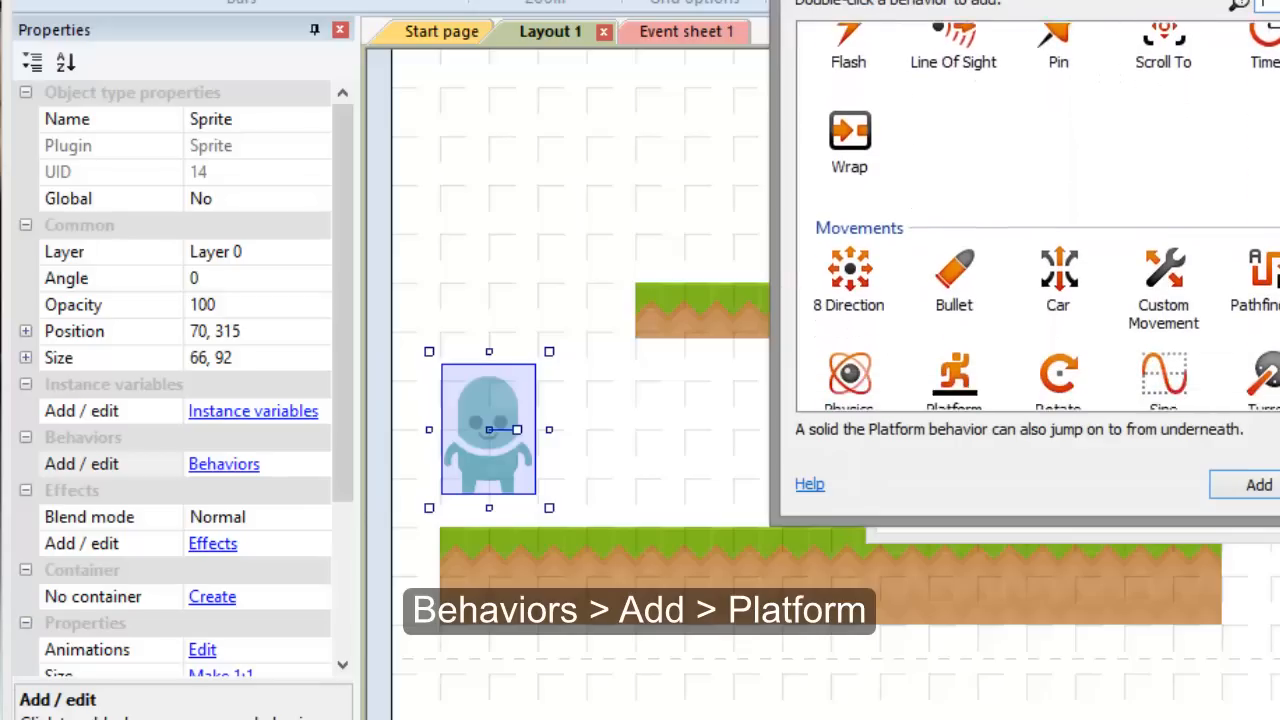
left_click(965, 370)
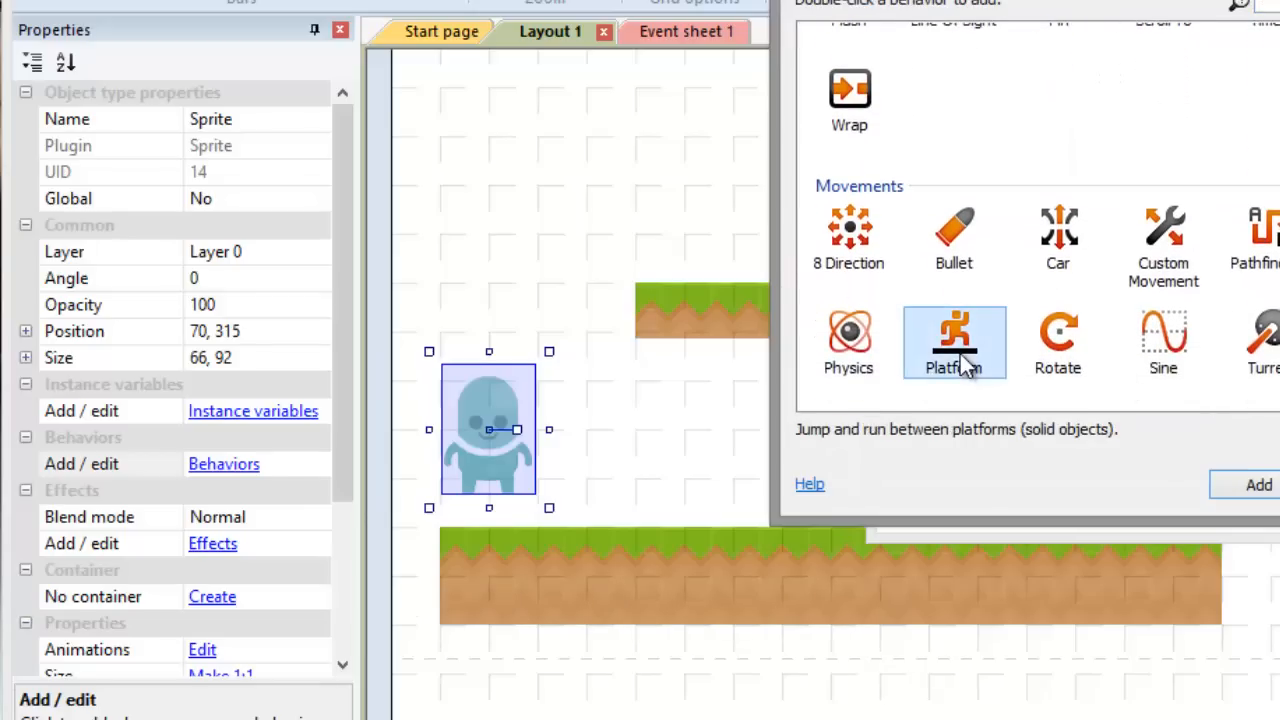
left_click(1255, 487)
key("Escape")
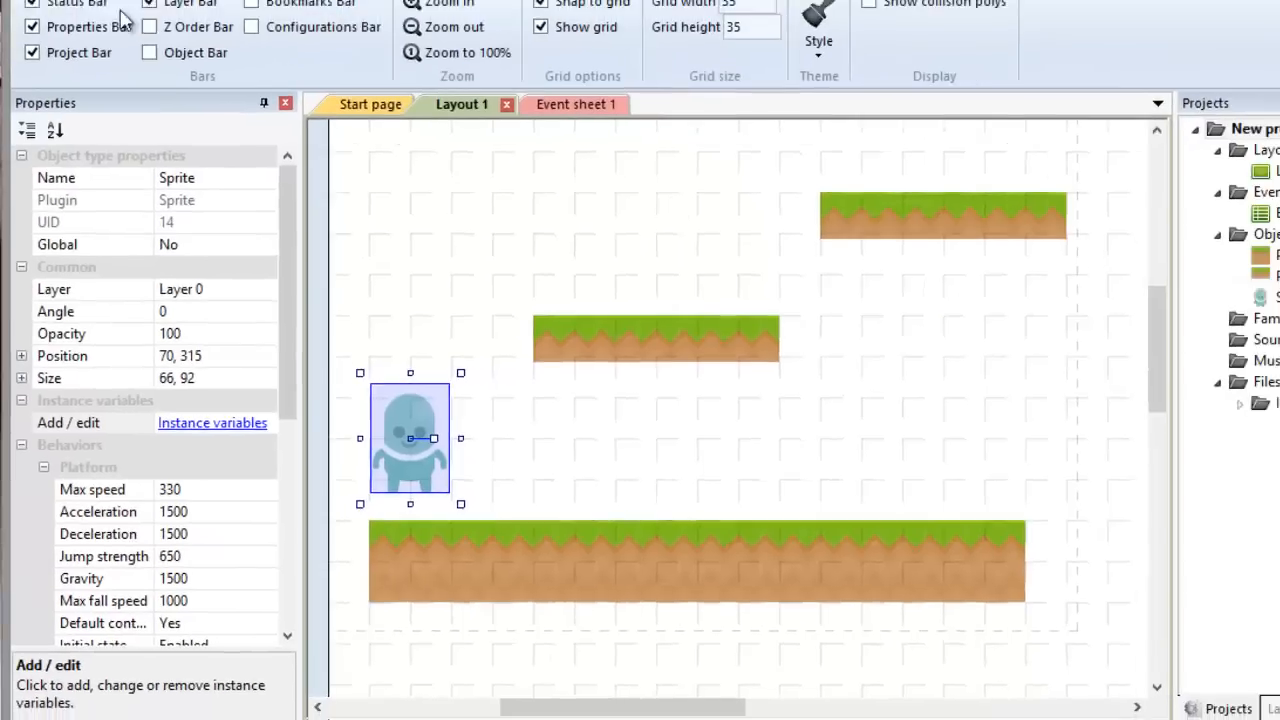
Step: Run the layout and test walking and jumping with the character across the ground and the floating platforms
left_click(110, 26)
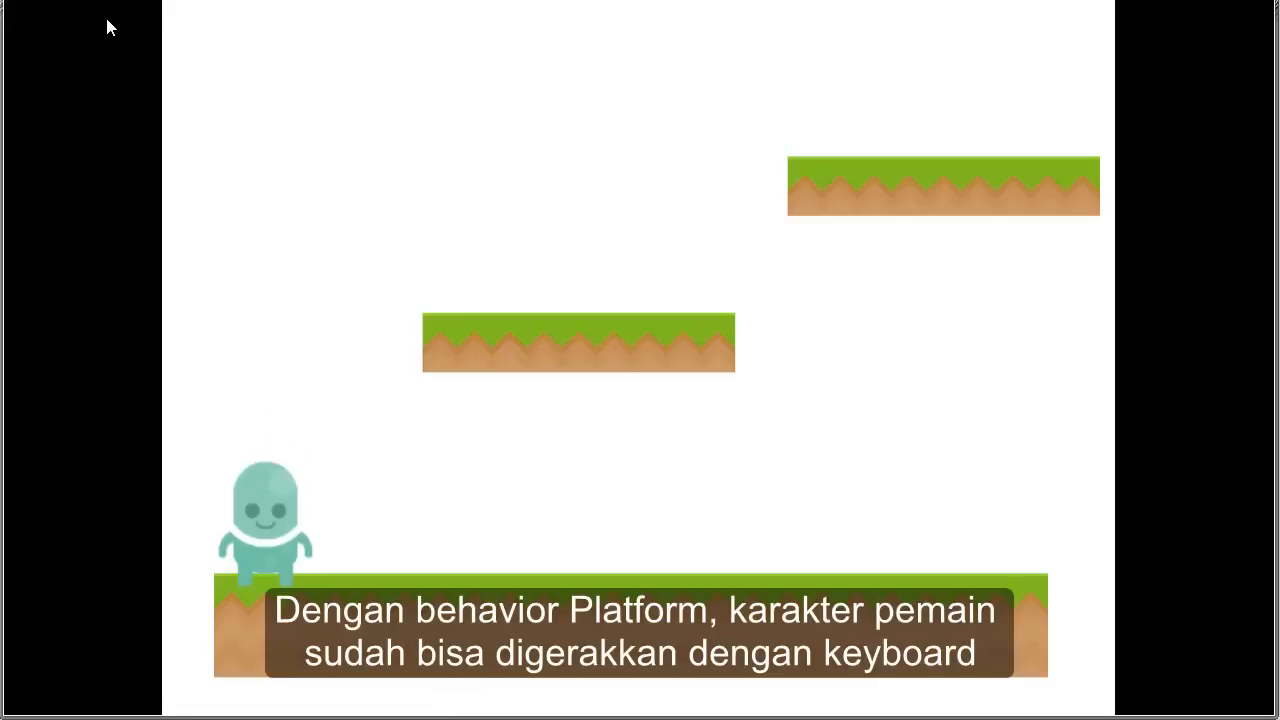
key("Up")
key("Right")
key("Up")
key("Right")
key("Up")
key("Left")
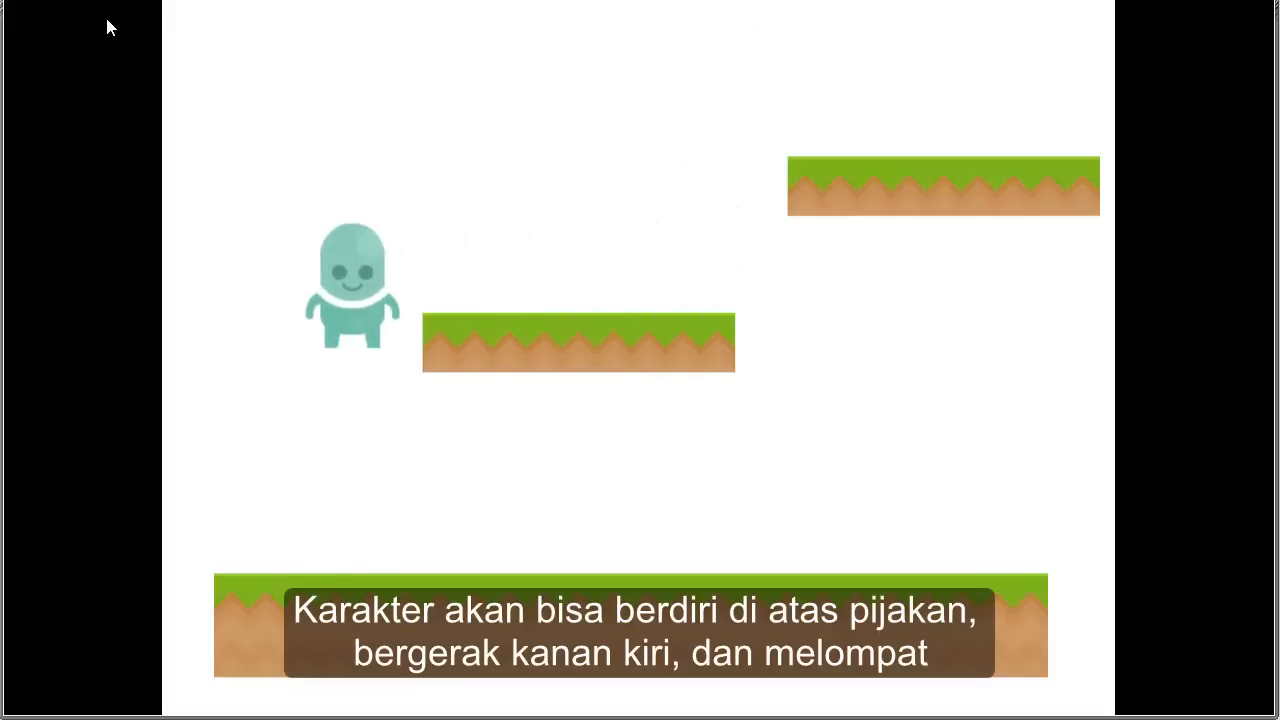
key("Up")
key("Right")
key("Up")
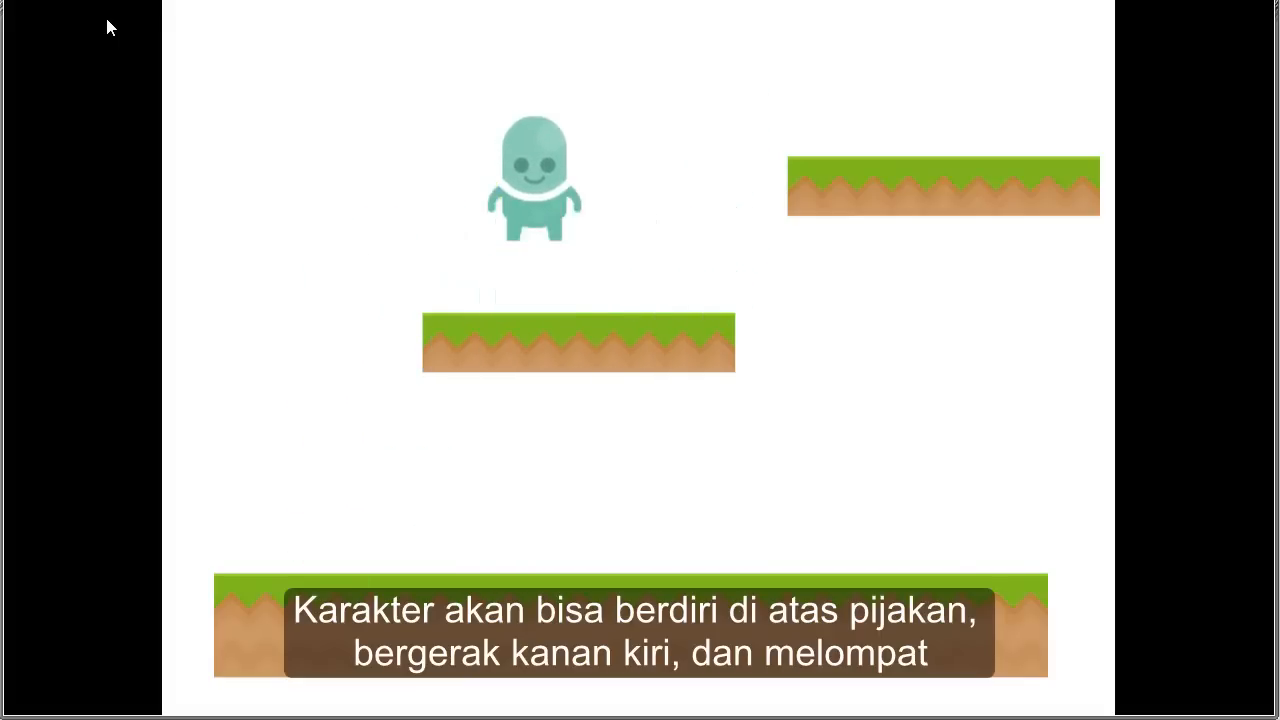
key("Left")
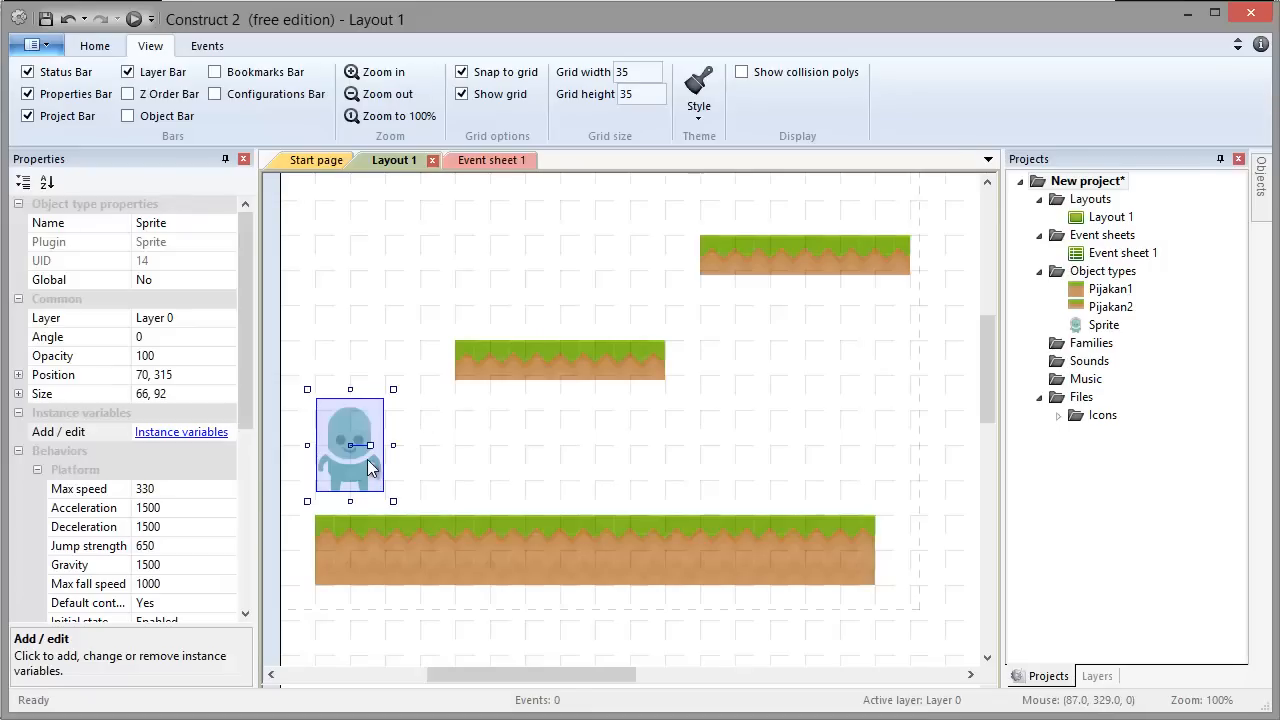
Step: Open the character sprite's image for editing, undo the stray fill on its eye, and show its collision polygon enlarged
double_click(370, 468)
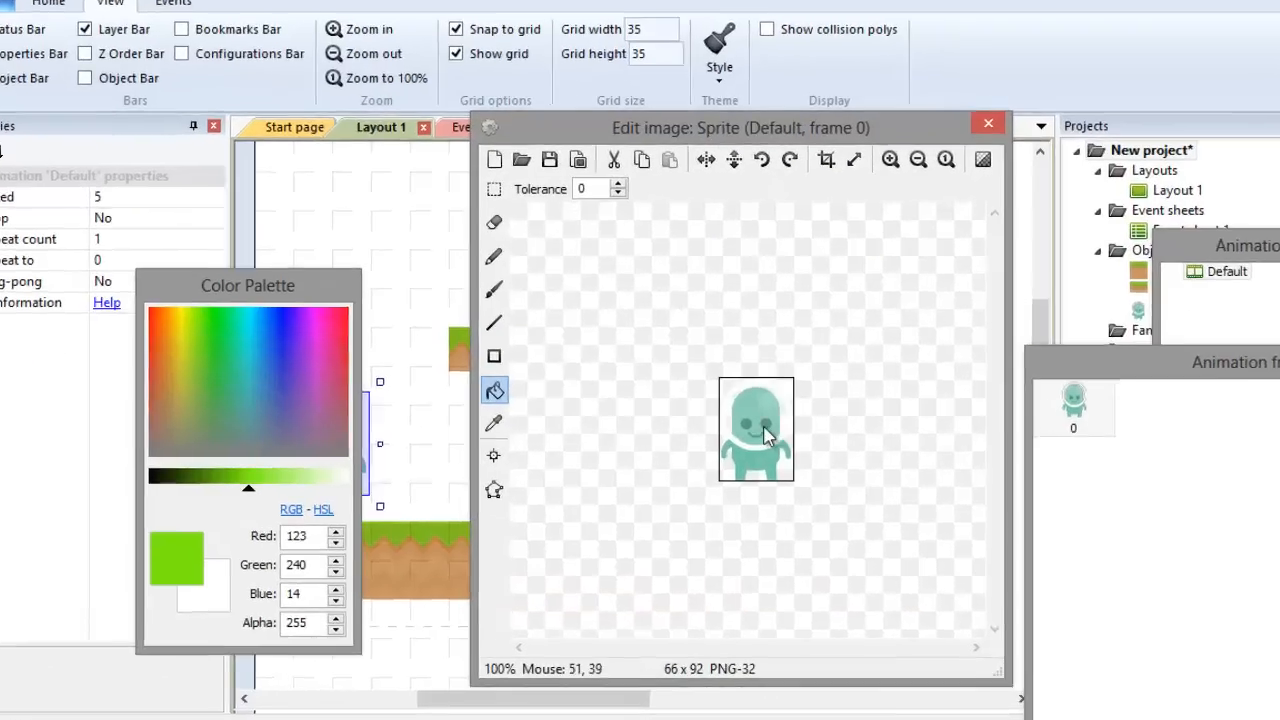
left_click(751, 417)
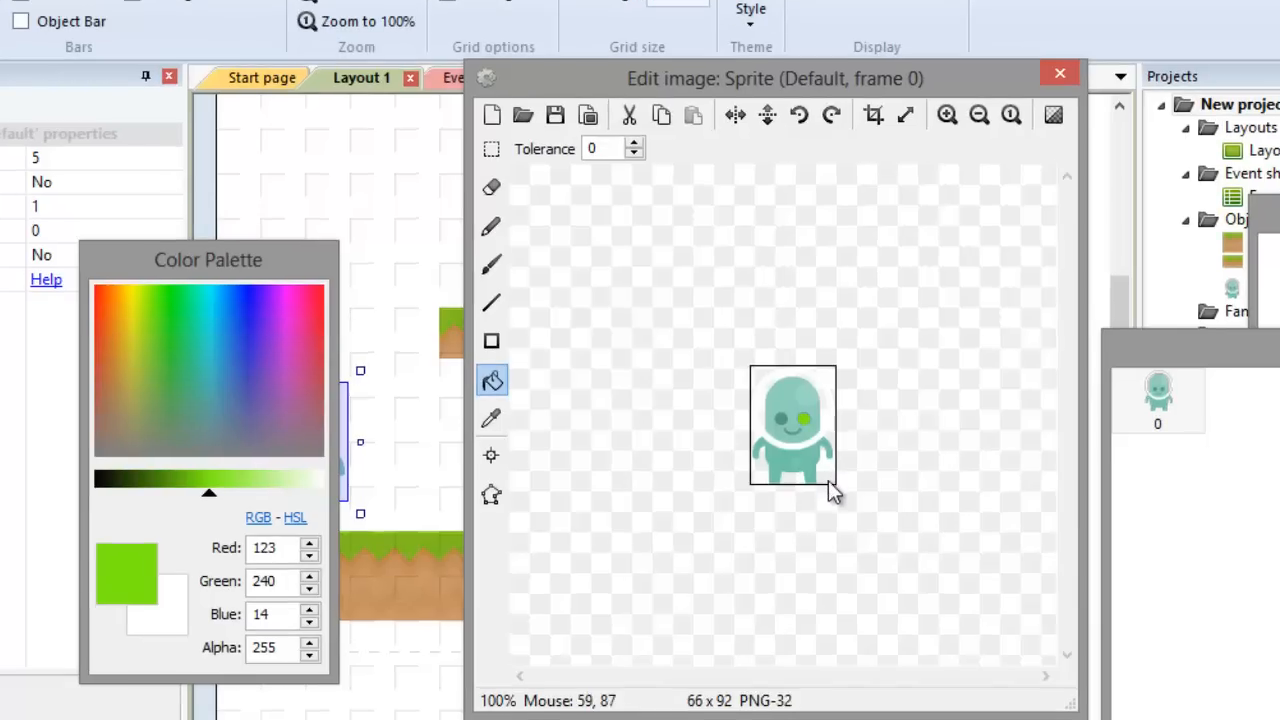
key("ctrl+z")
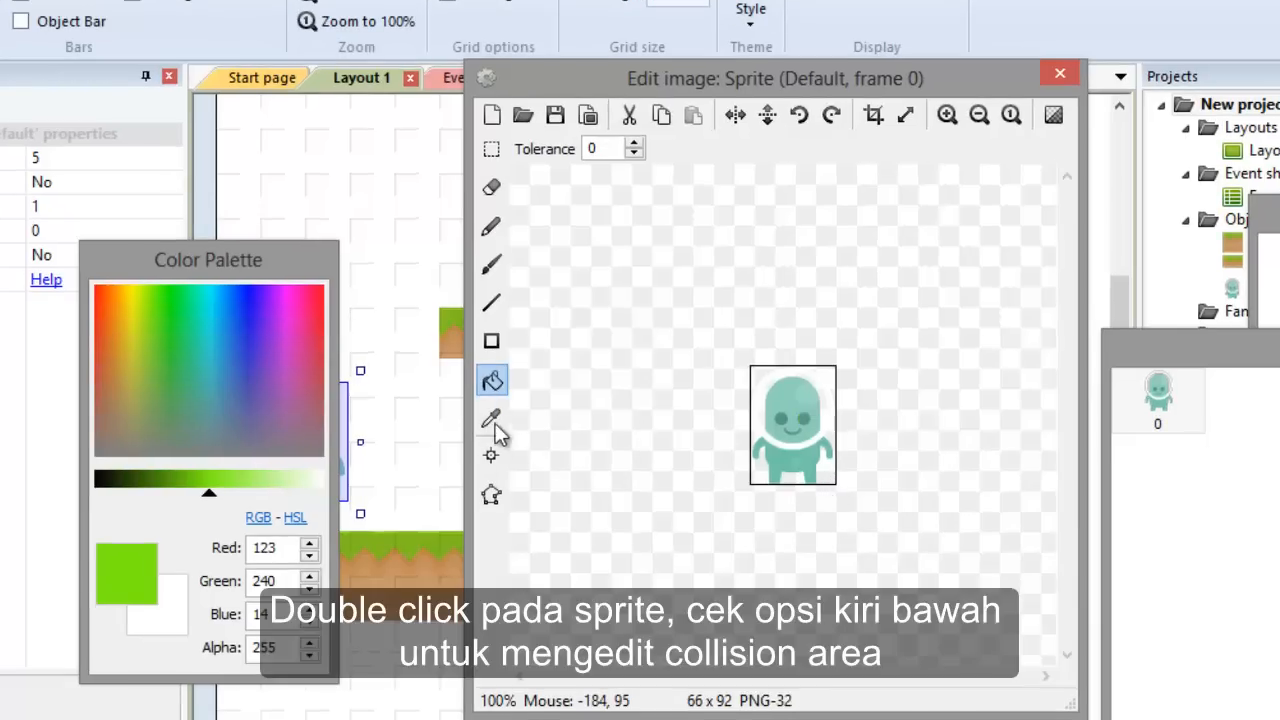
left_click(491, 455)
left_click(491, 494)
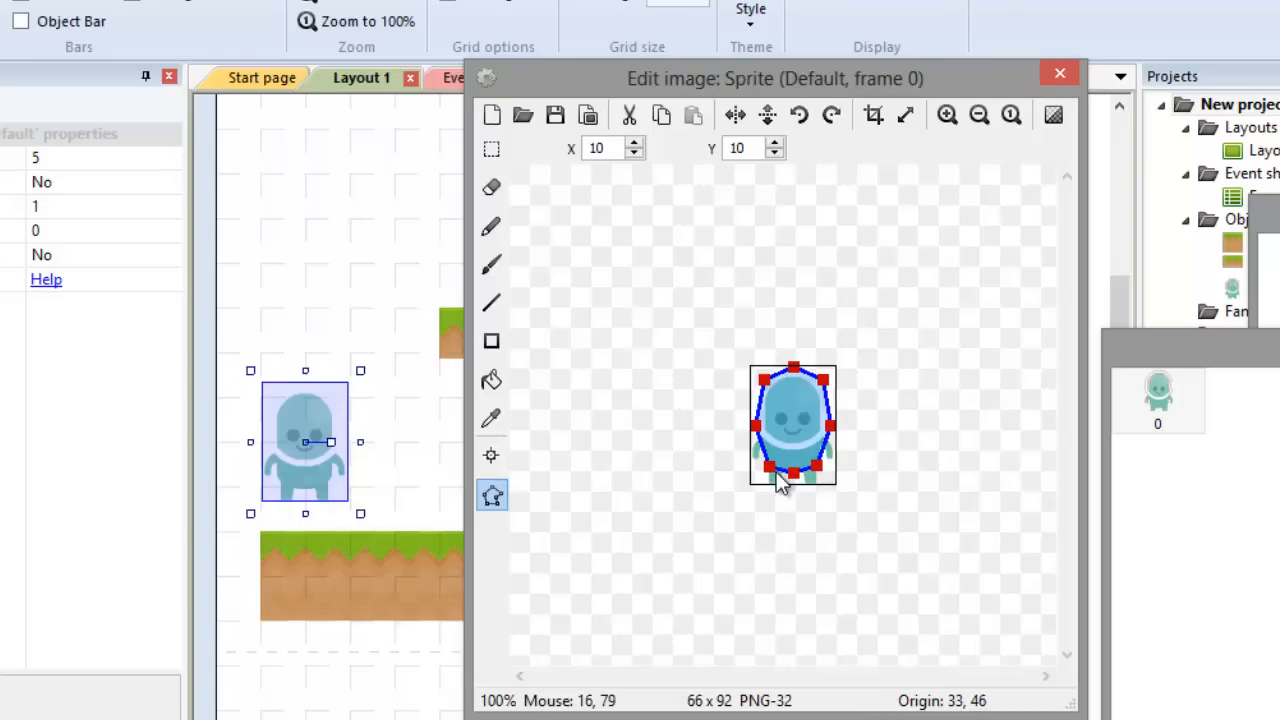
scroll(902, 482, "up", 2)
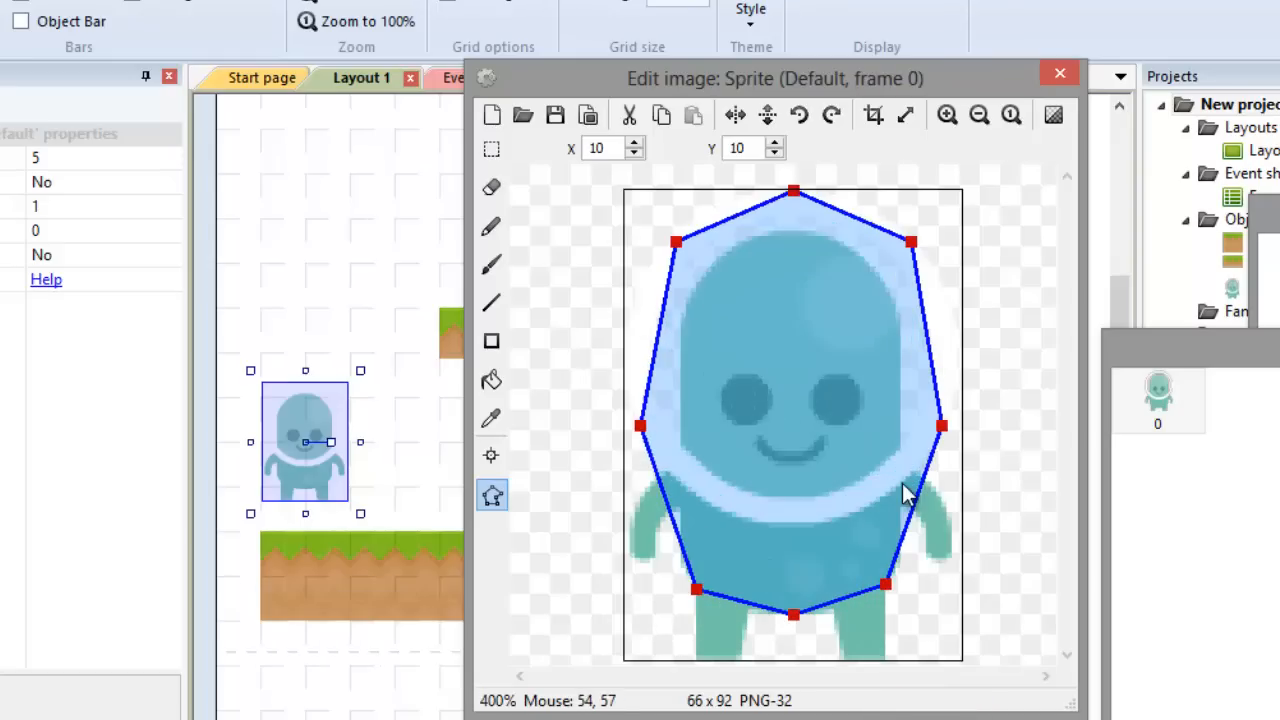
Step: Reshape the collision polygon by pulling its two lower corners down to the feet at Y 92, with the middle point at 31.5, 82.25
left_click_drag(698, 588, 699, 662)
left_click_drag(886, 588, 884, 662)
mouse_move(793, 619)
left_mouse_down()
mouse_move(795, 634)
mouse_move(787, 612)
left_mouse_up()
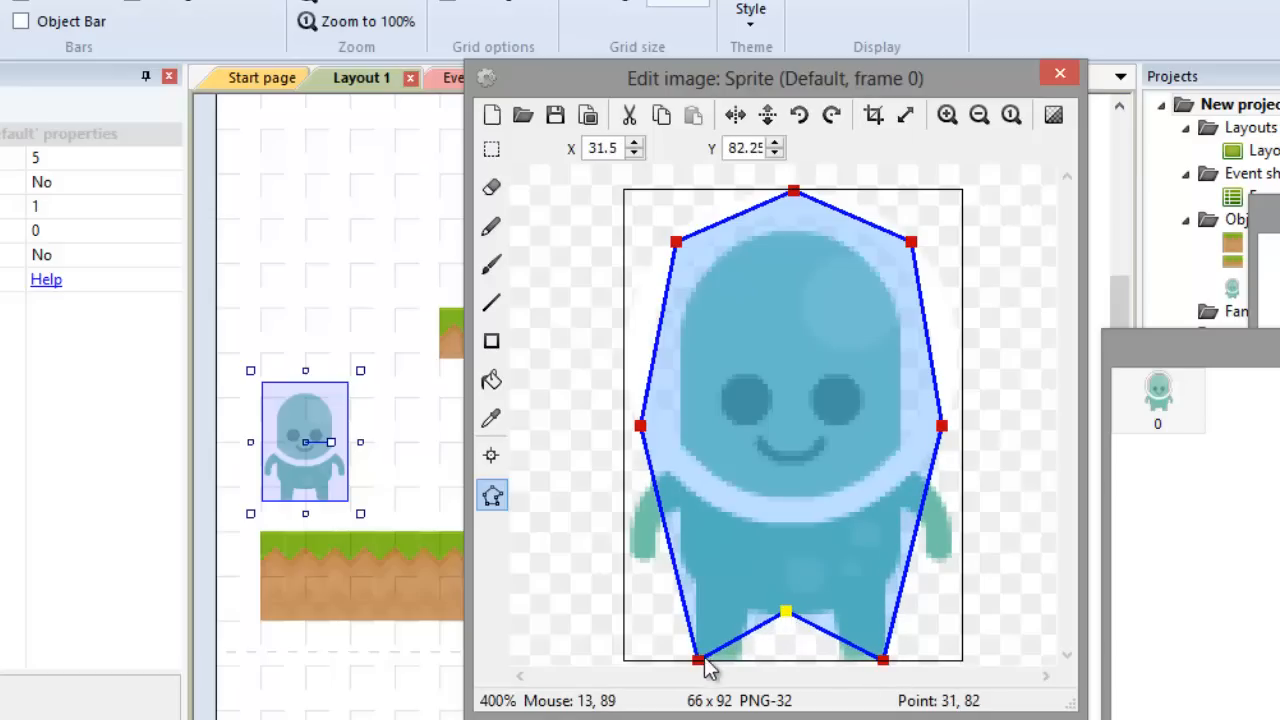
left_click_drag(705, 669, 726, 671)
left_click_drag(876, 670, 868, 675)
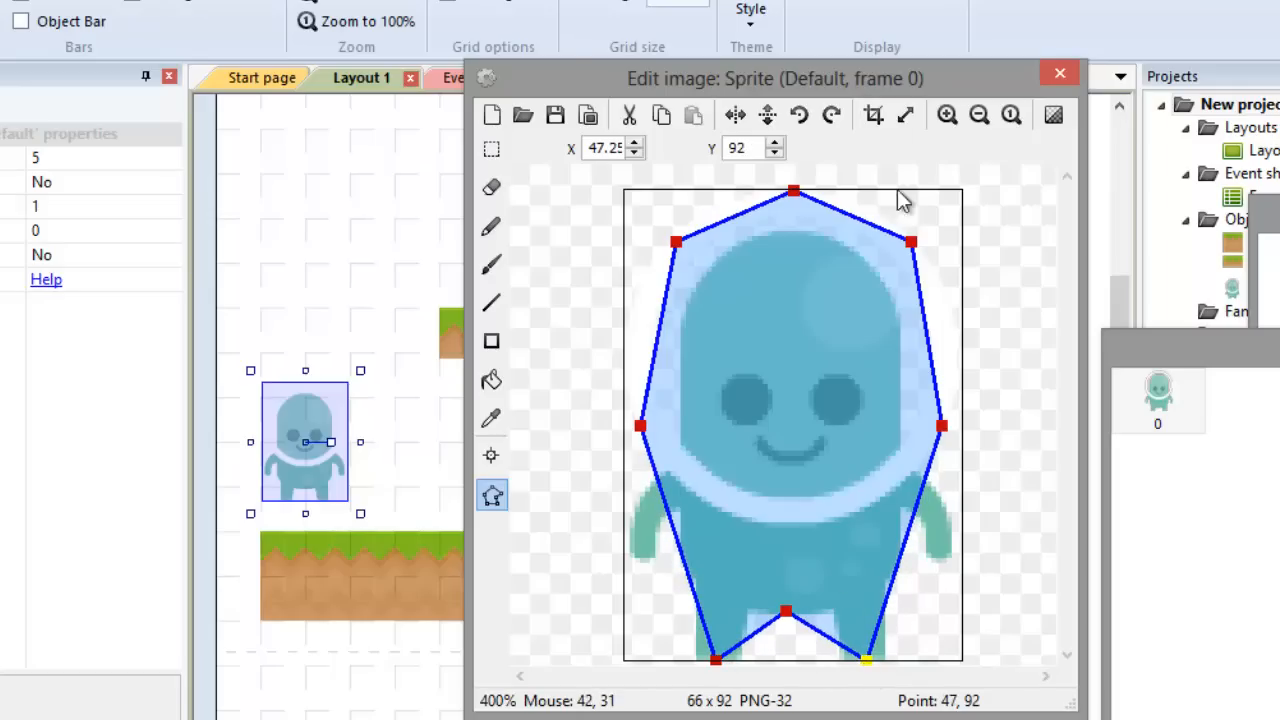
left_click(1059, 74)
Step: Examine the collision polygons of the Pijakan1 ground tile and the Pijakan2 platform tile
left_click(309, 556)
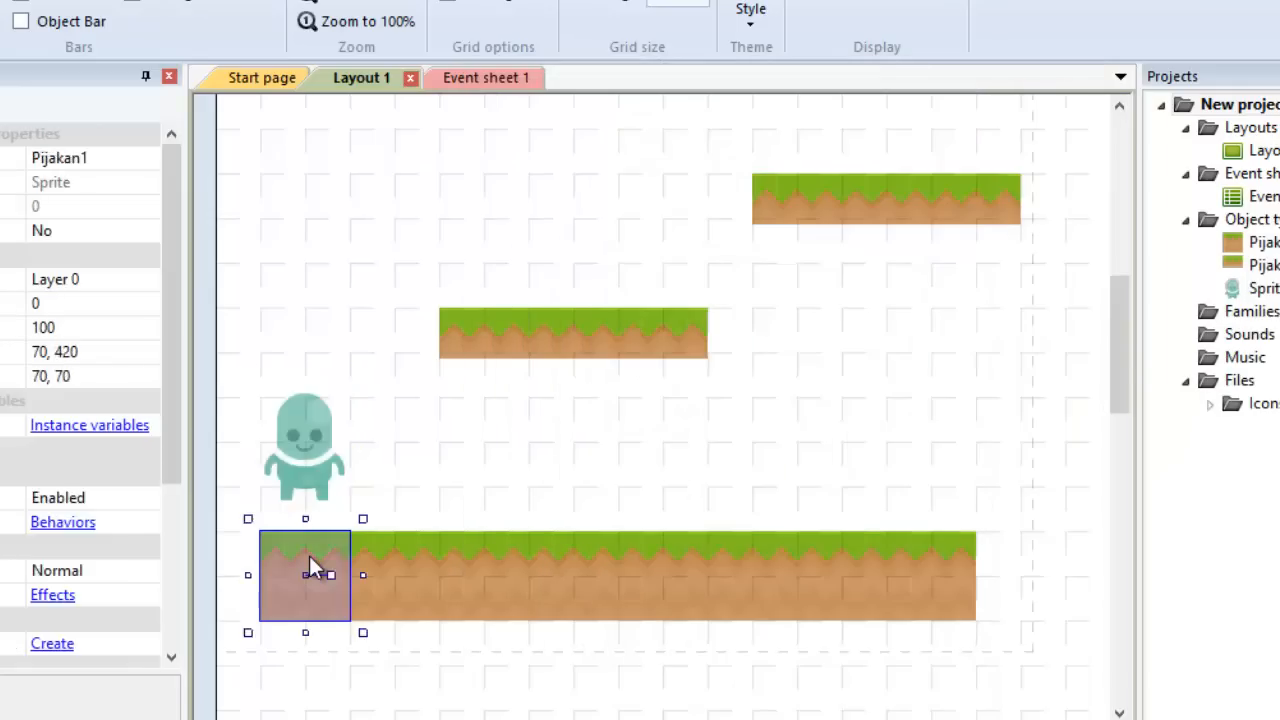
double_click(309, 556)
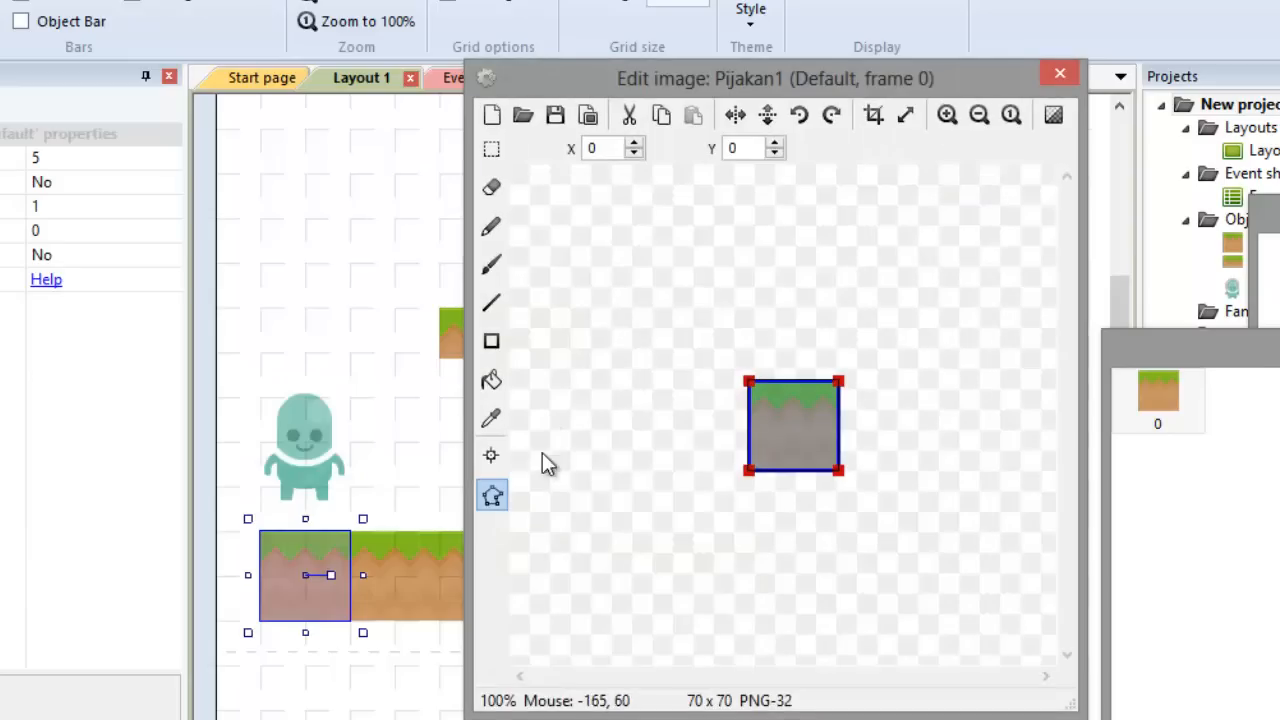
left_click(1062, 75)
left_click(500, 356)
double_click(500, 357)
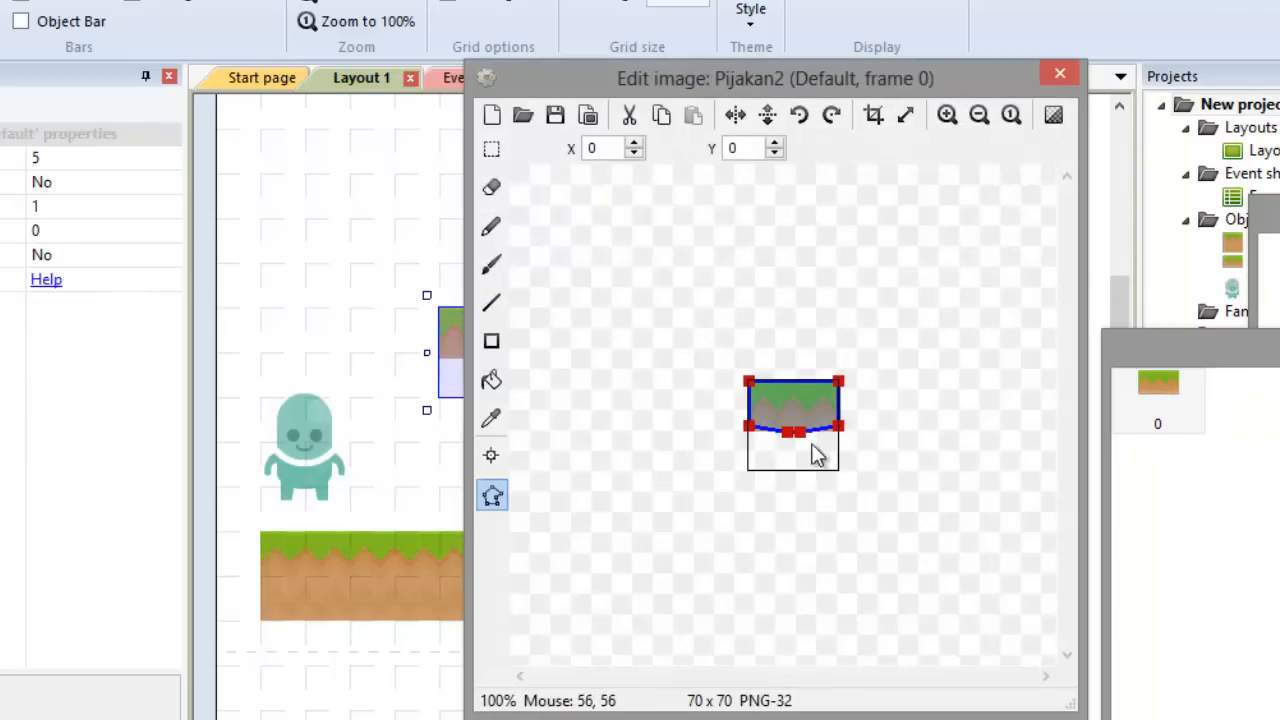
Step: Close the image editor and run the layout, testing whether the character can jump up through the lower Jump-thru platform from beneath
left_click(1060, 74)
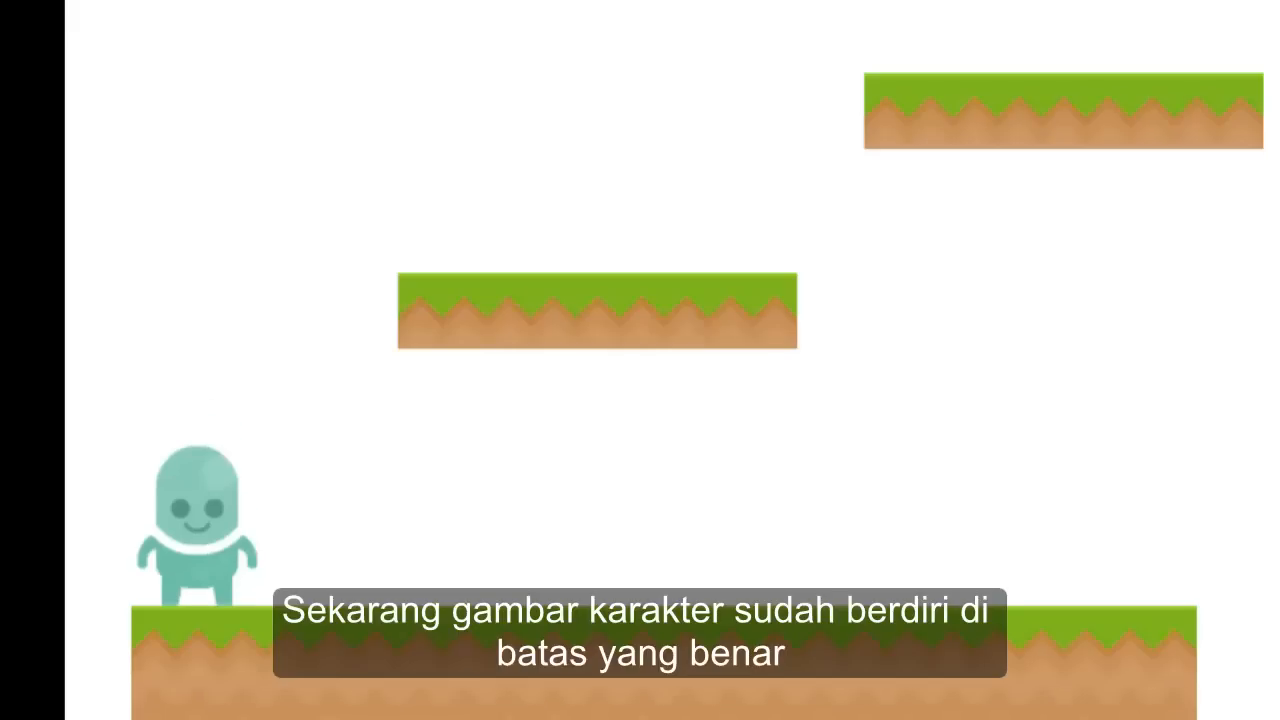
key("Up")
key("Right")
key("Up")
key("Left")
key("Up")
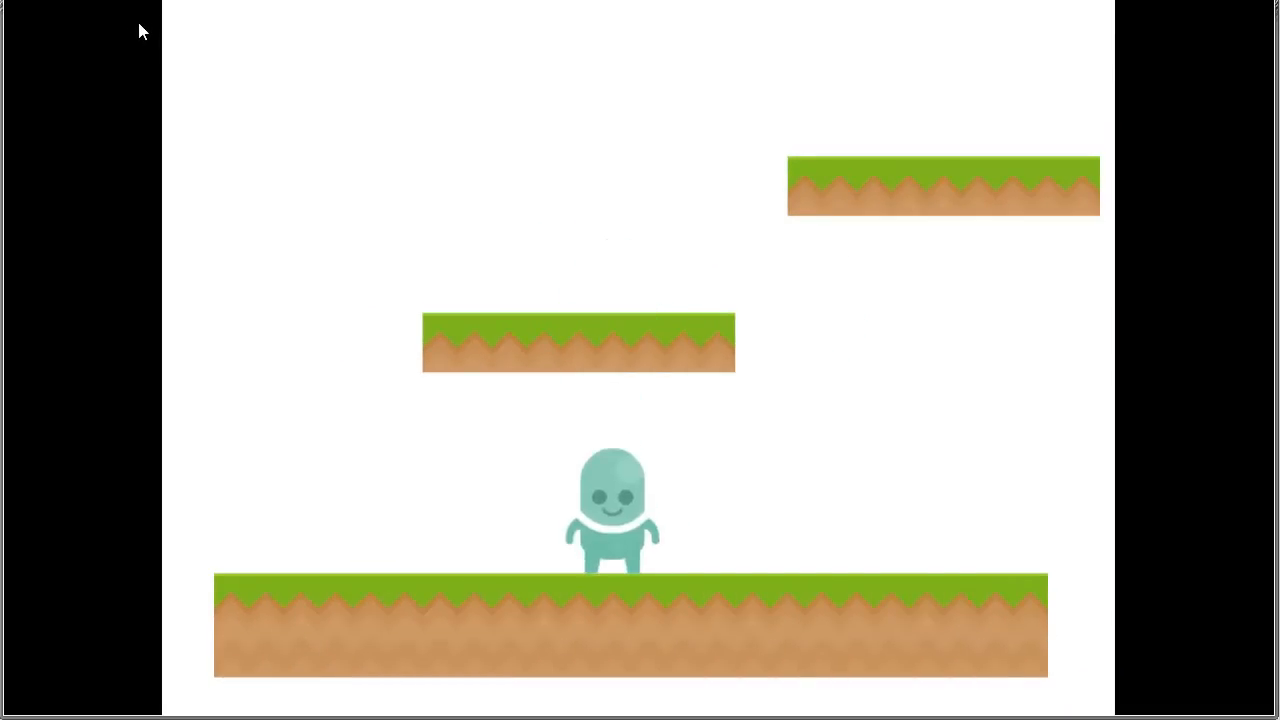
key("Left")
key("Up")
key("Up")
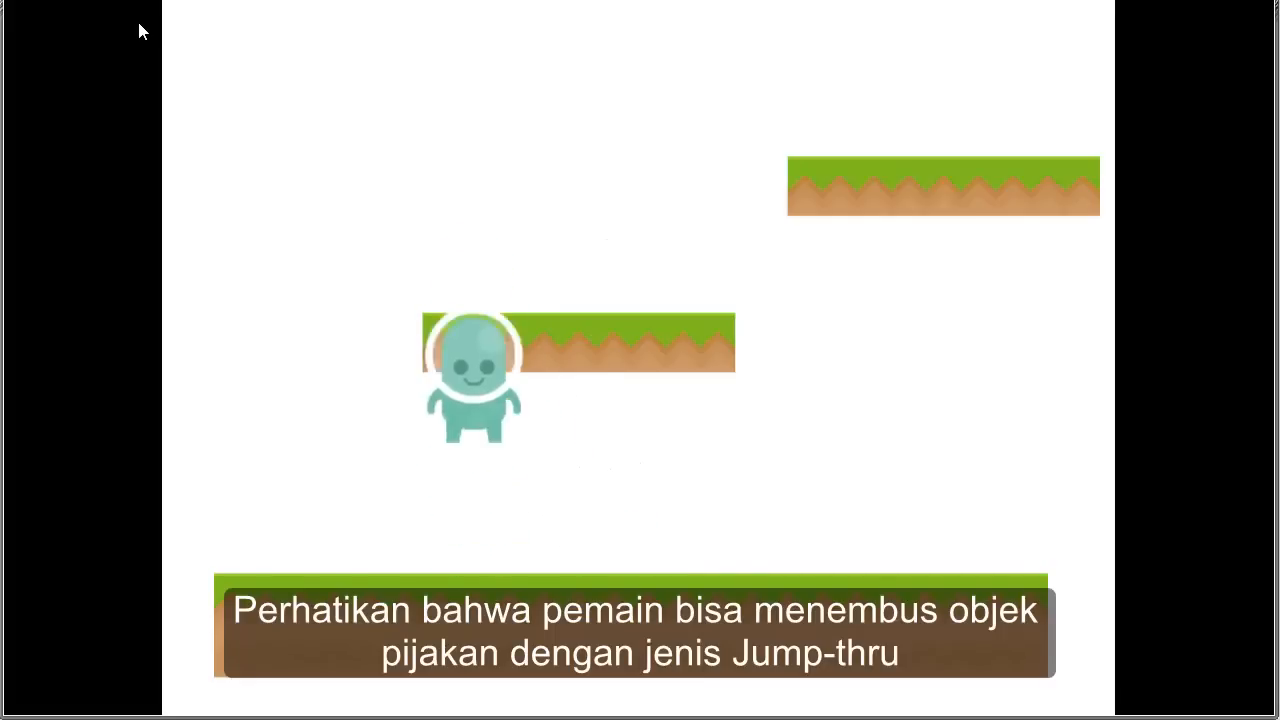
key("Left")
key("Right")
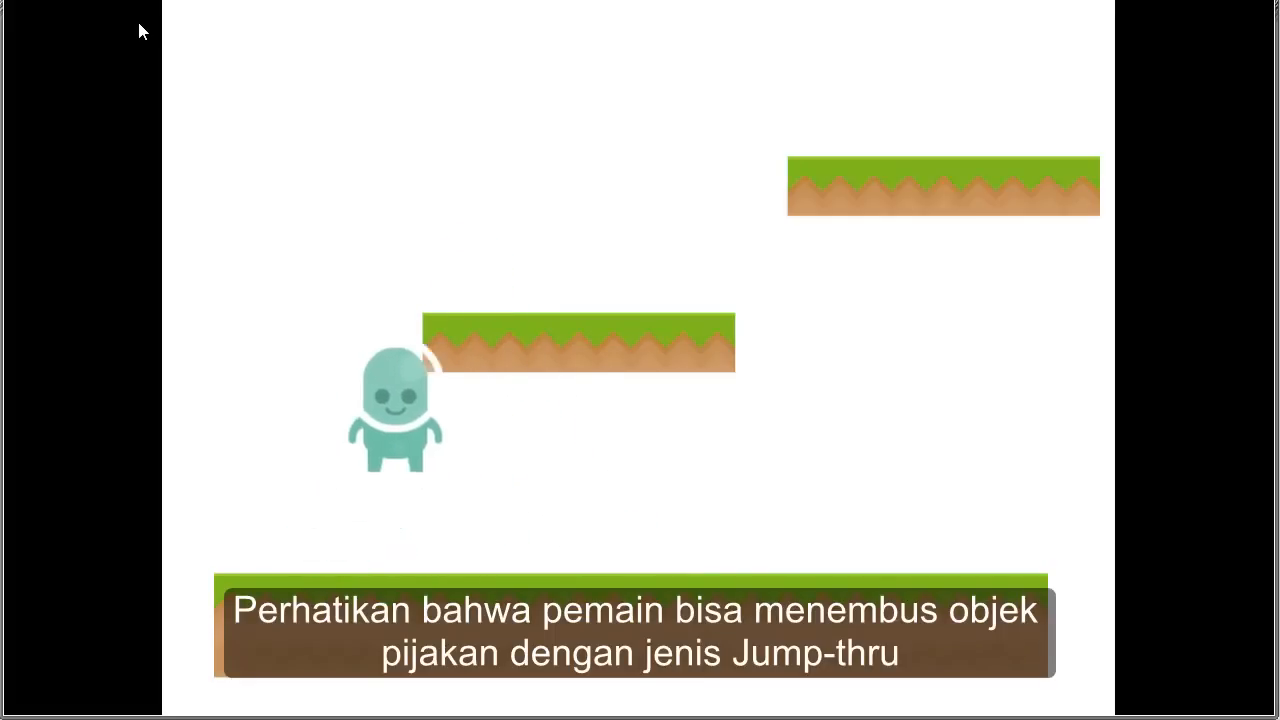
key("Up")
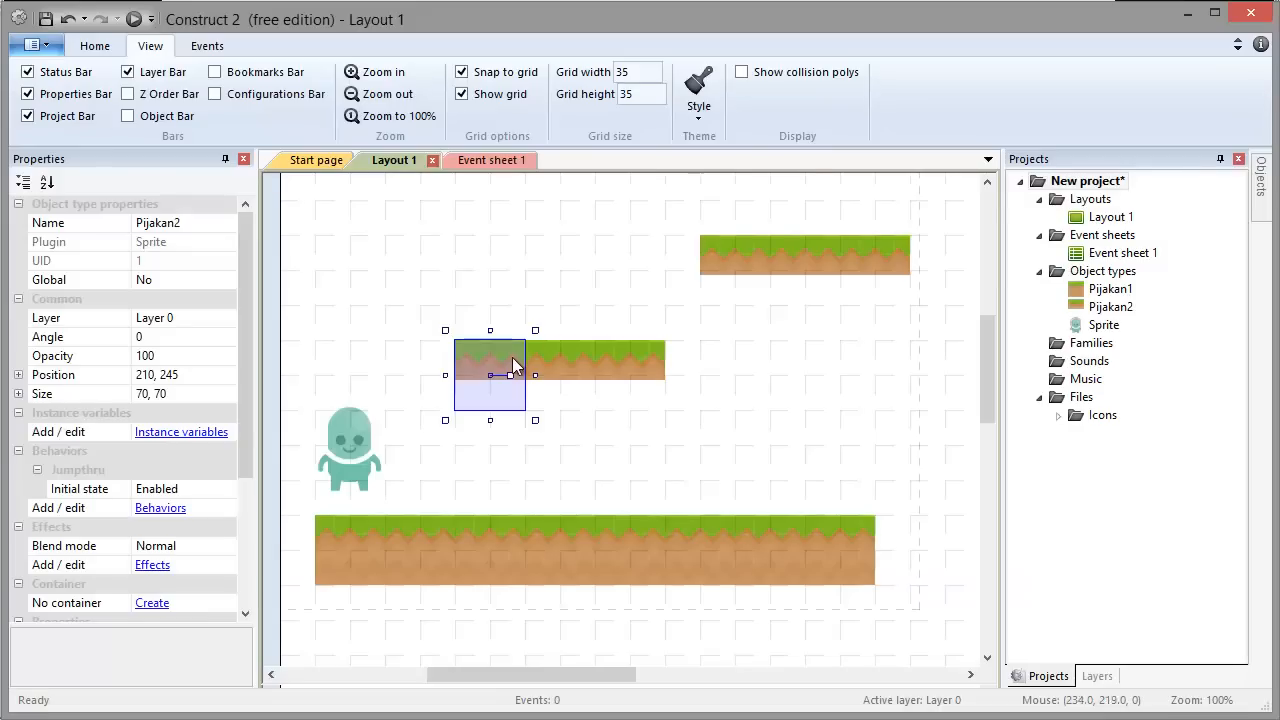
Step: Stagger the lower platform's Pijakan2 tiles into ascending stairs, middle tile at 280, 280, and lower the upper platform's first tile to 455, 175
left_click_drag(514, 371, 496, 436, "ctrl")
left_click_drag(560, 372, 584, 392)
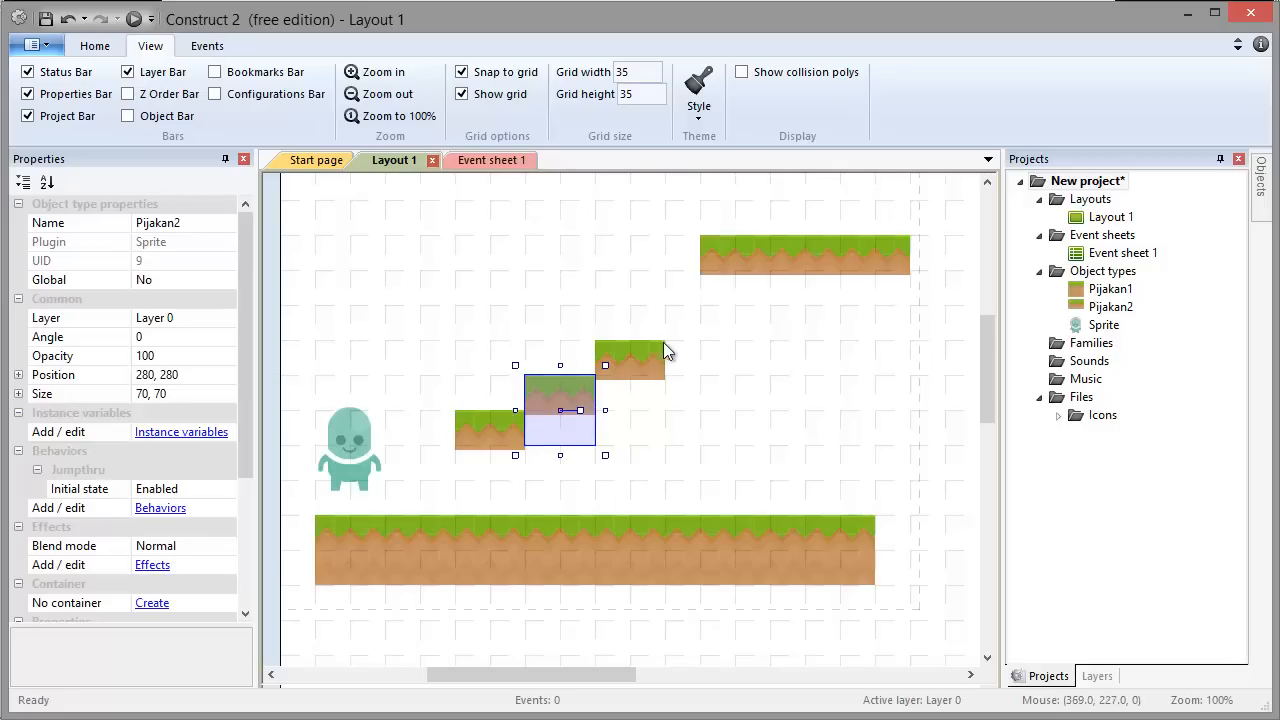
left_click_drag(740, 266, 734, 326)
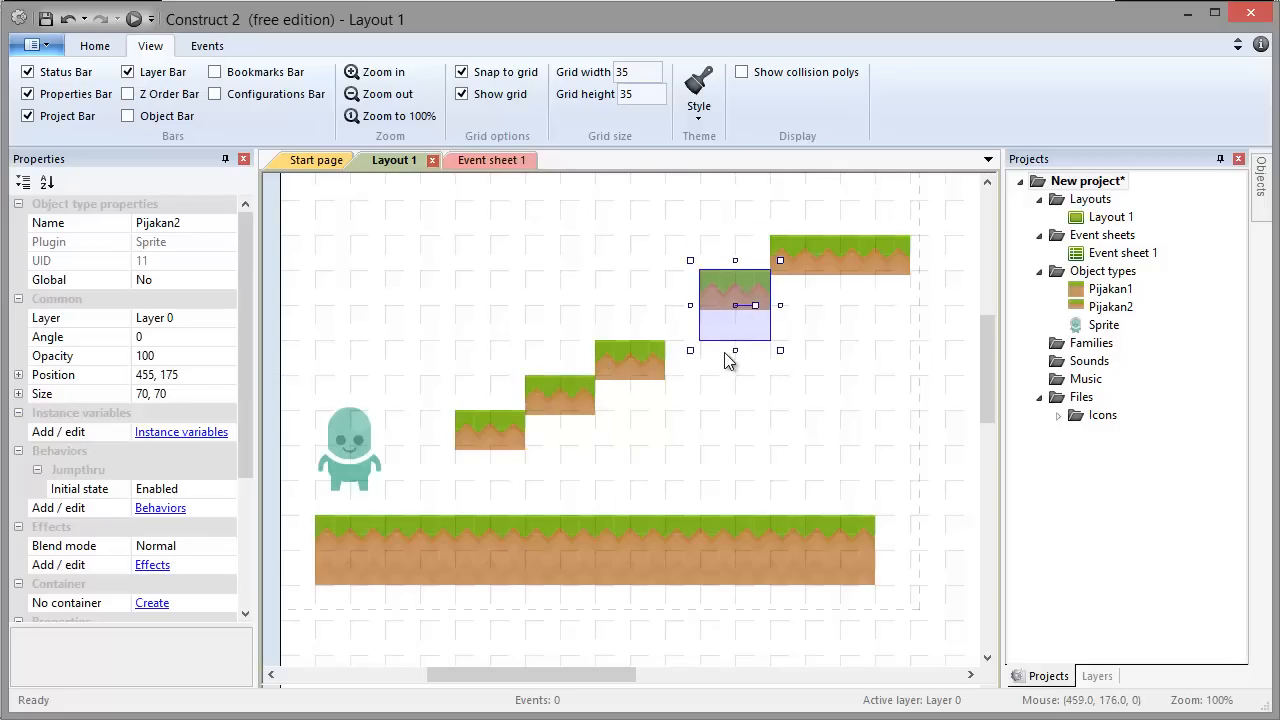
left_click(669, 404)
Step: Run the layout and test jumping onto, standing on and walking through the staggered Jump-thru steps
left_click(133, 18)
key("Right")
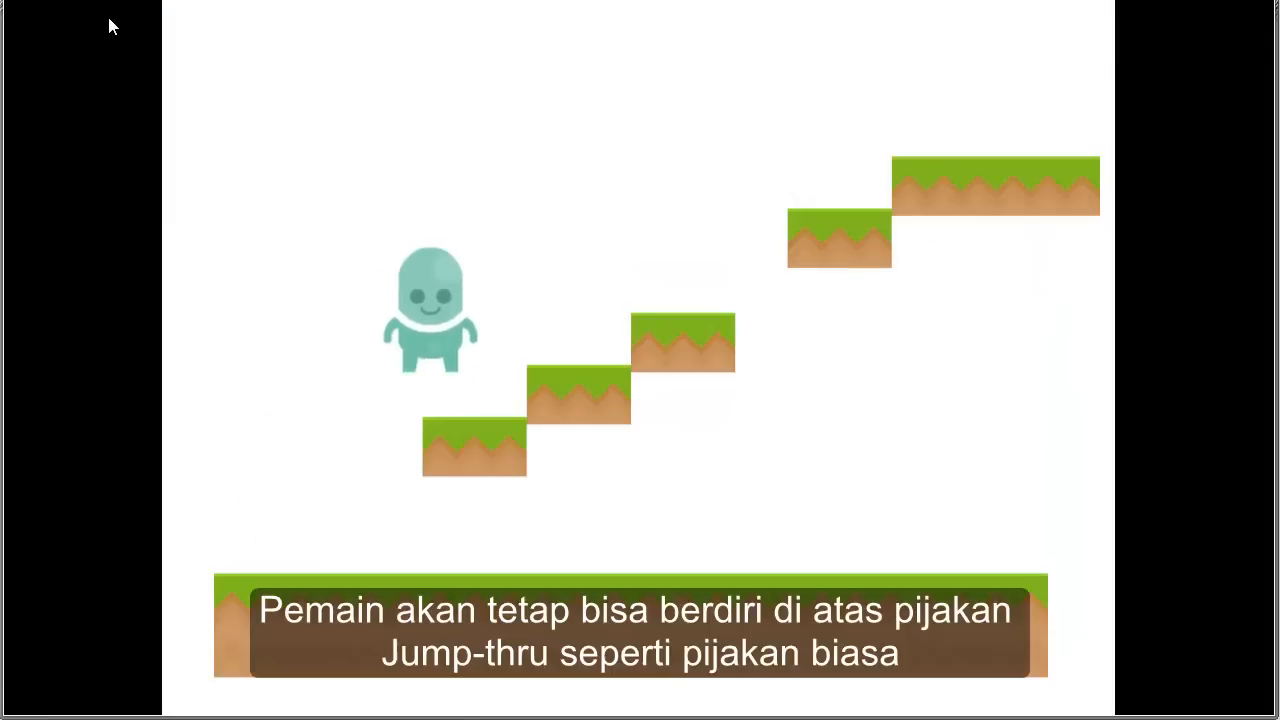
key("Up")
key("Right")
key("Left")
key("Up")
key("Left")
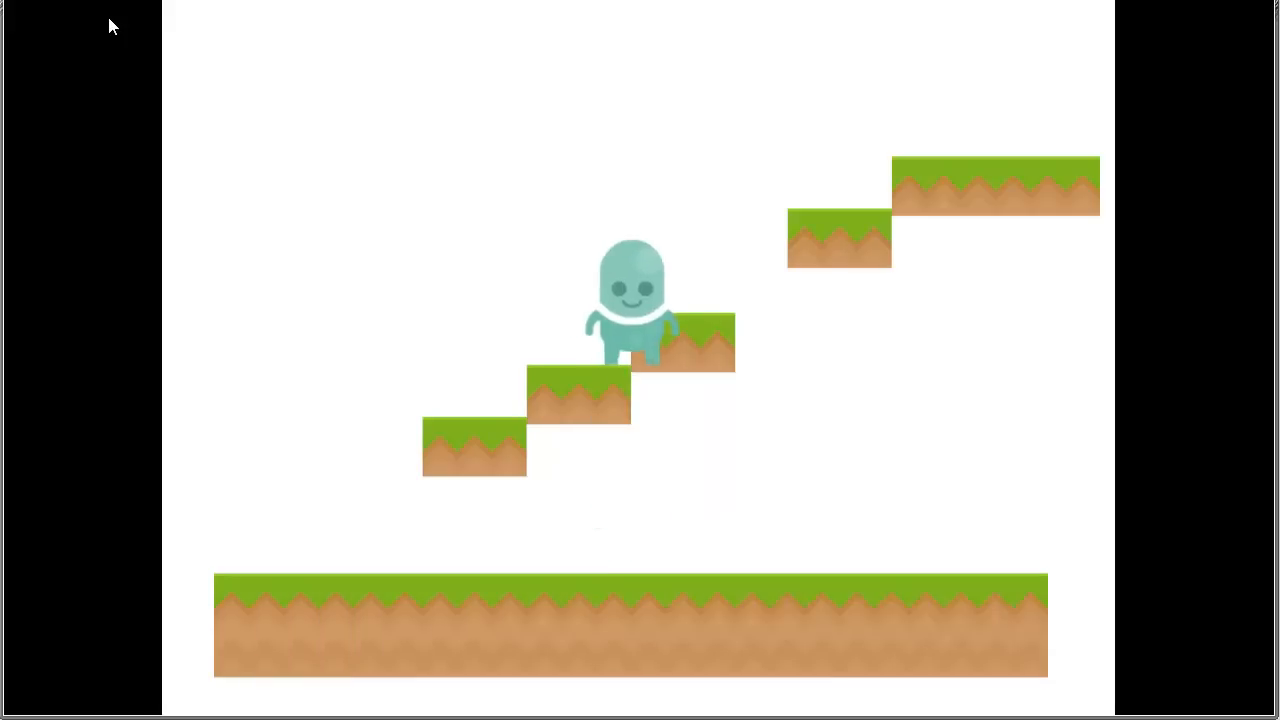
key("Right")
key("Left")
key("Right")
key("Right")
key("Up")
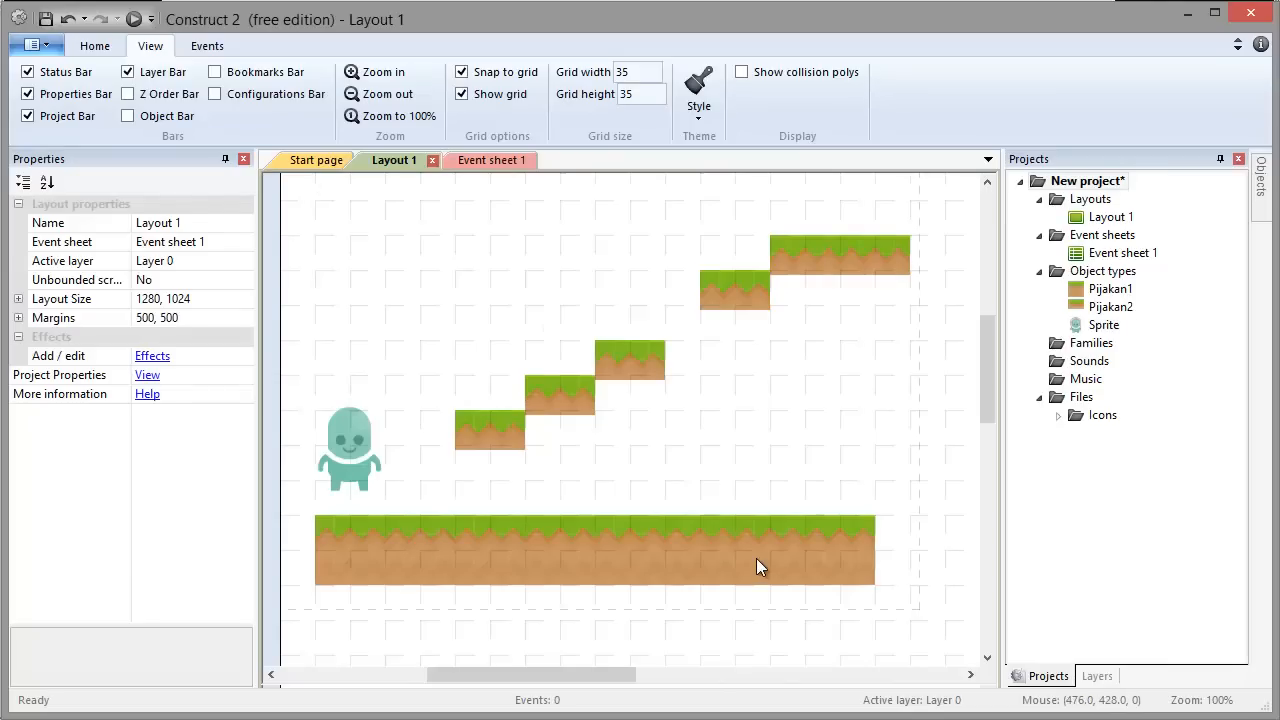
Step: Duplicate two adjacent Pijakan1 ground tiles as a floating solid block above the first stair, at Y 140
left_click(757, 567)
left_click(846, 555, "ctrl")
left_click_drag(740, 520, 378, 243)
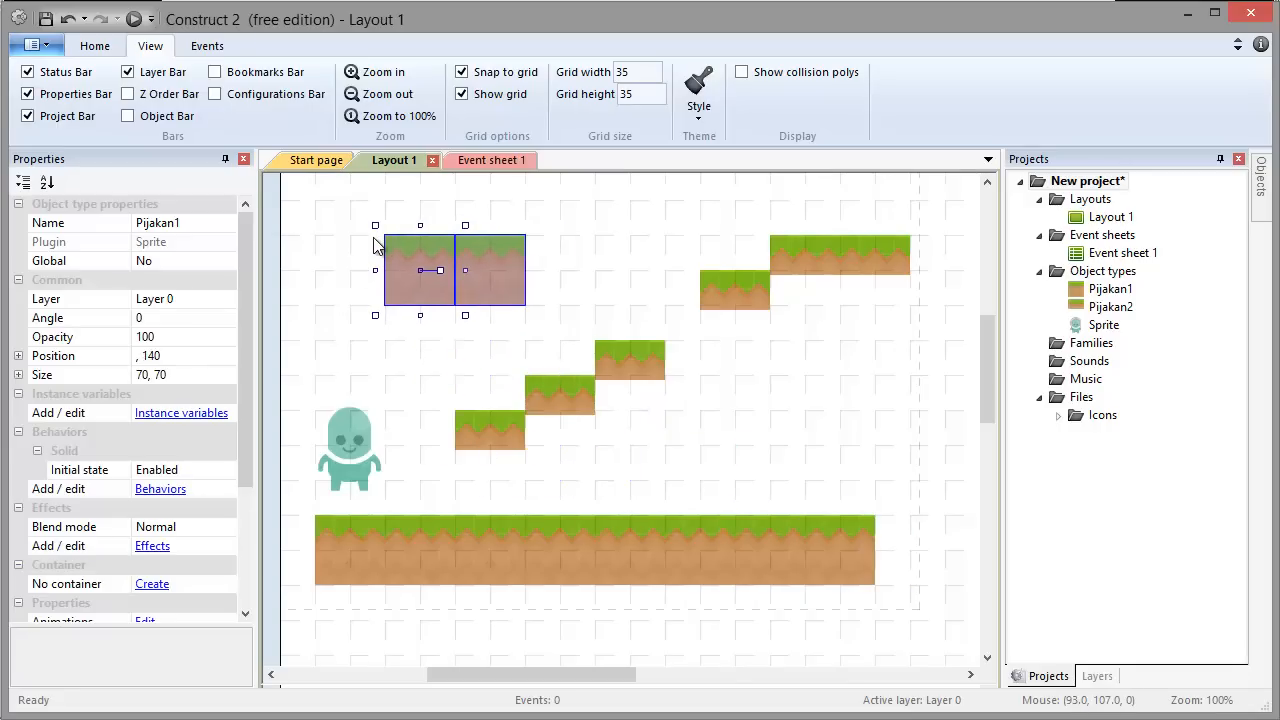
Step: Run the layout and test jumping against the underside of the floating solid block from the stairs
left_click(133, 19)
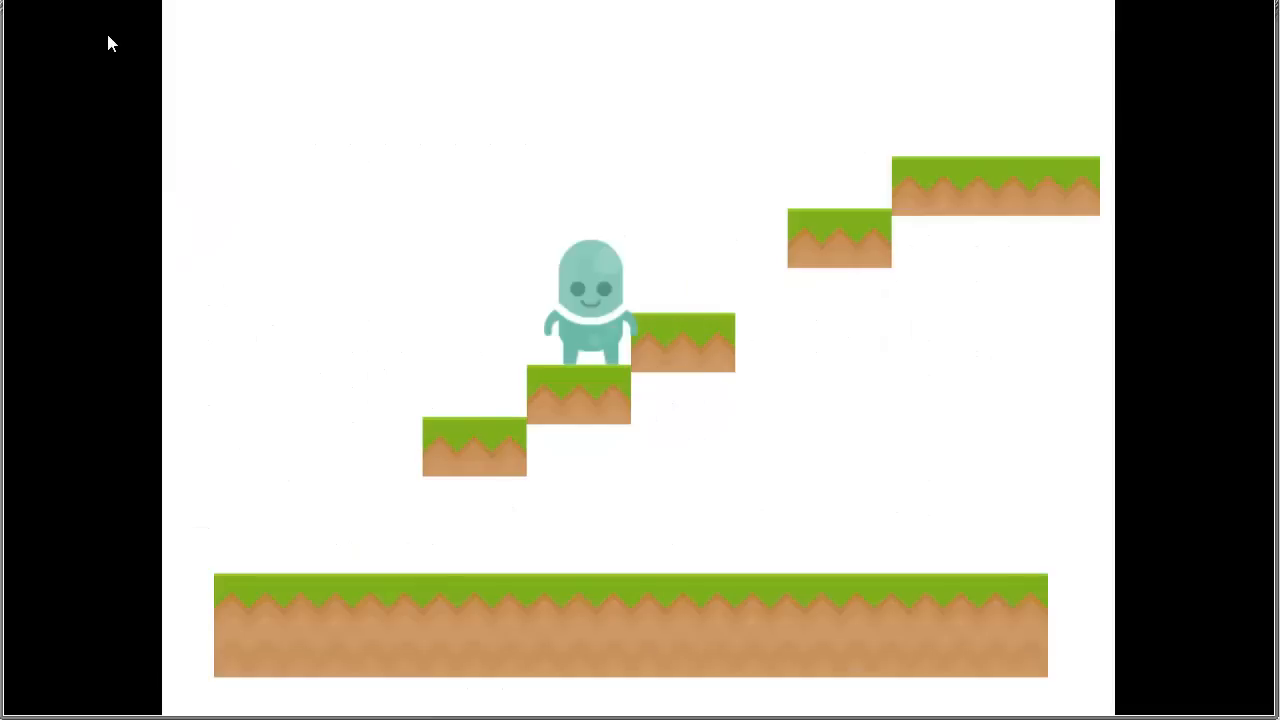
key("Right")
key("Up")
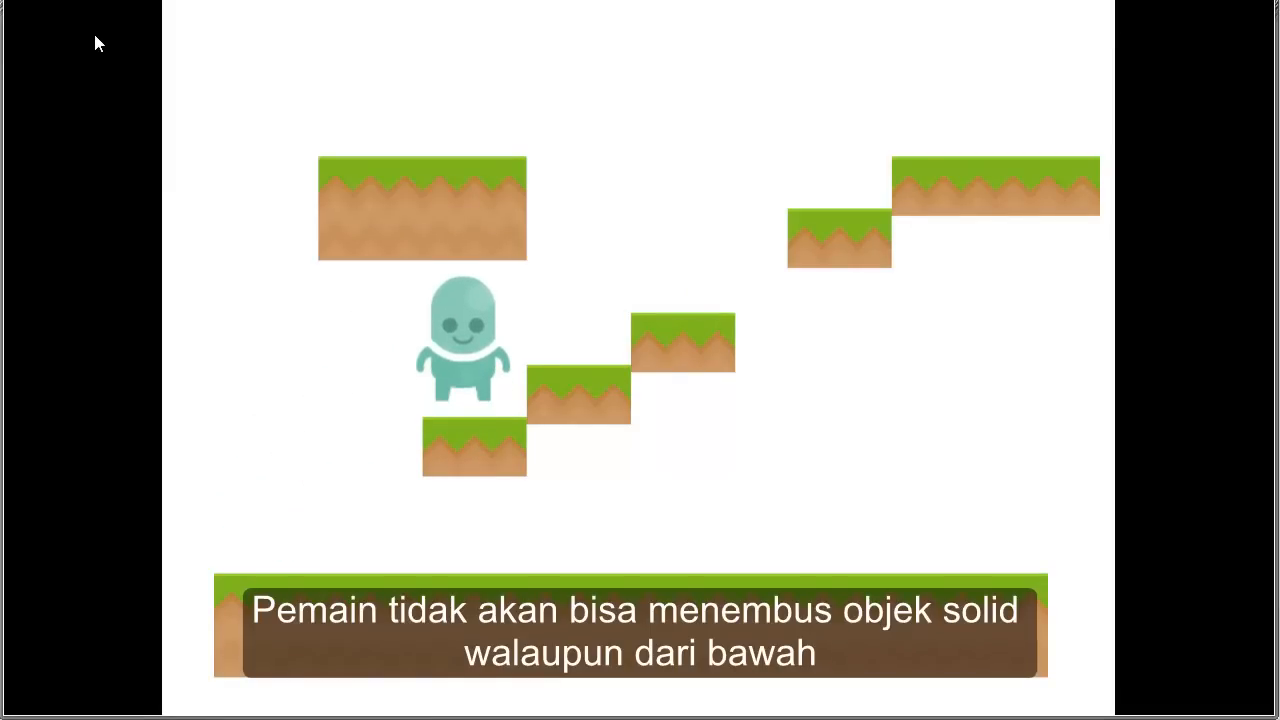
key("Right")
key("Up")
key("Up")
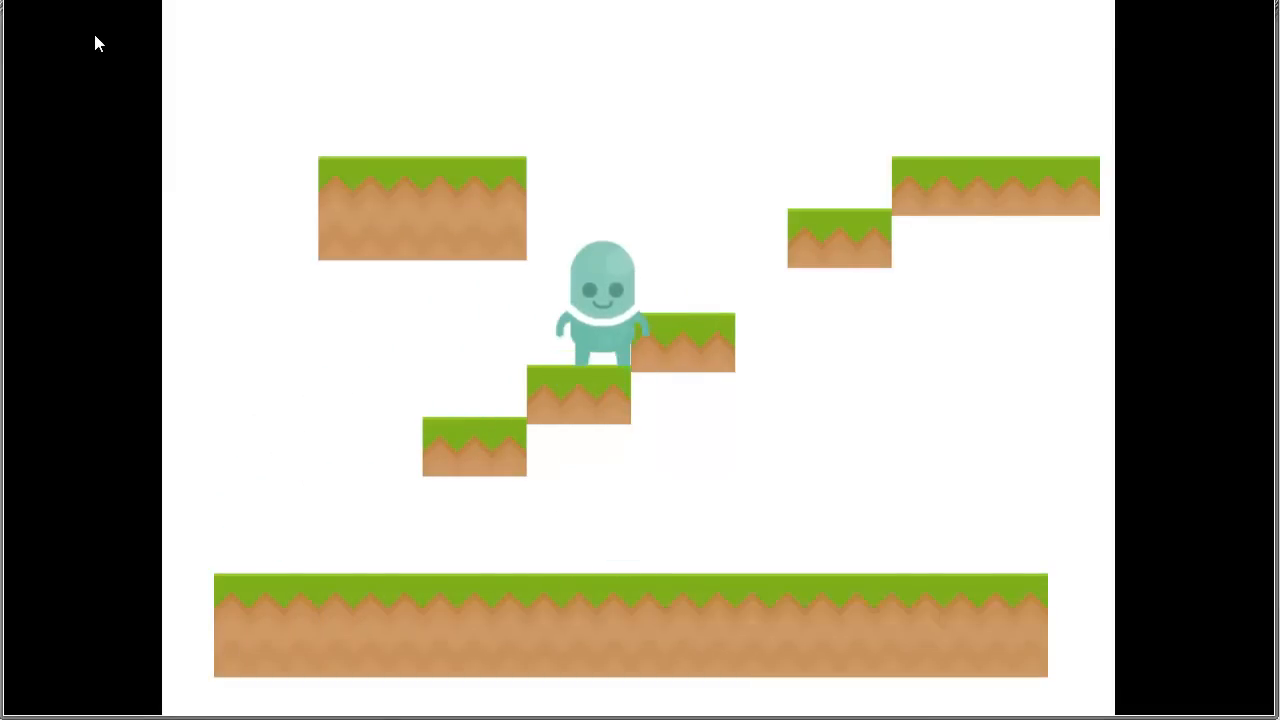
key("Up")
key("Left")
key("Up")
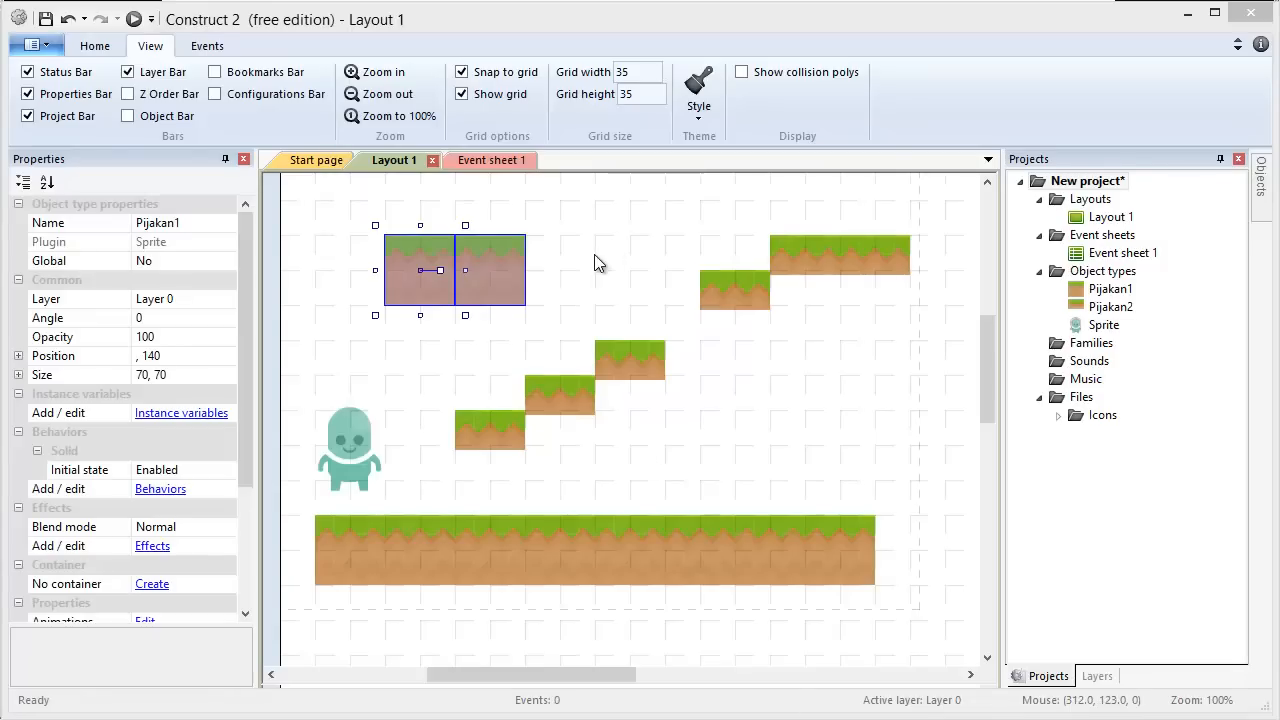
Step: Move the floating solid block one grid cell left and up to Y 105
left_click_drag(424, 288, 402, 262)
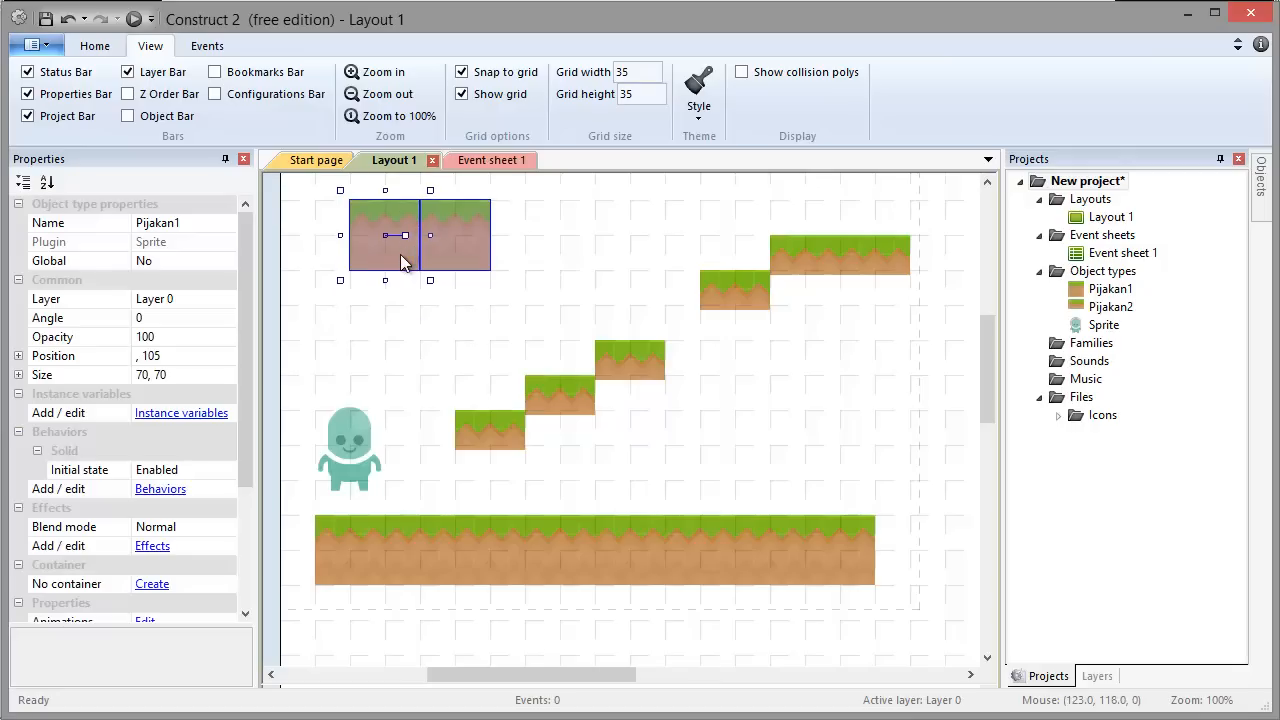
left_click(603, 477)
Step: Duplicate the selected stair, platform and ground tiles twice, extending the level into the empty areas to the lower right and below the start
scroll(612, 475, "down", 1, "ctrl")
scroll(612, 485, "down", 8, "ctrl")
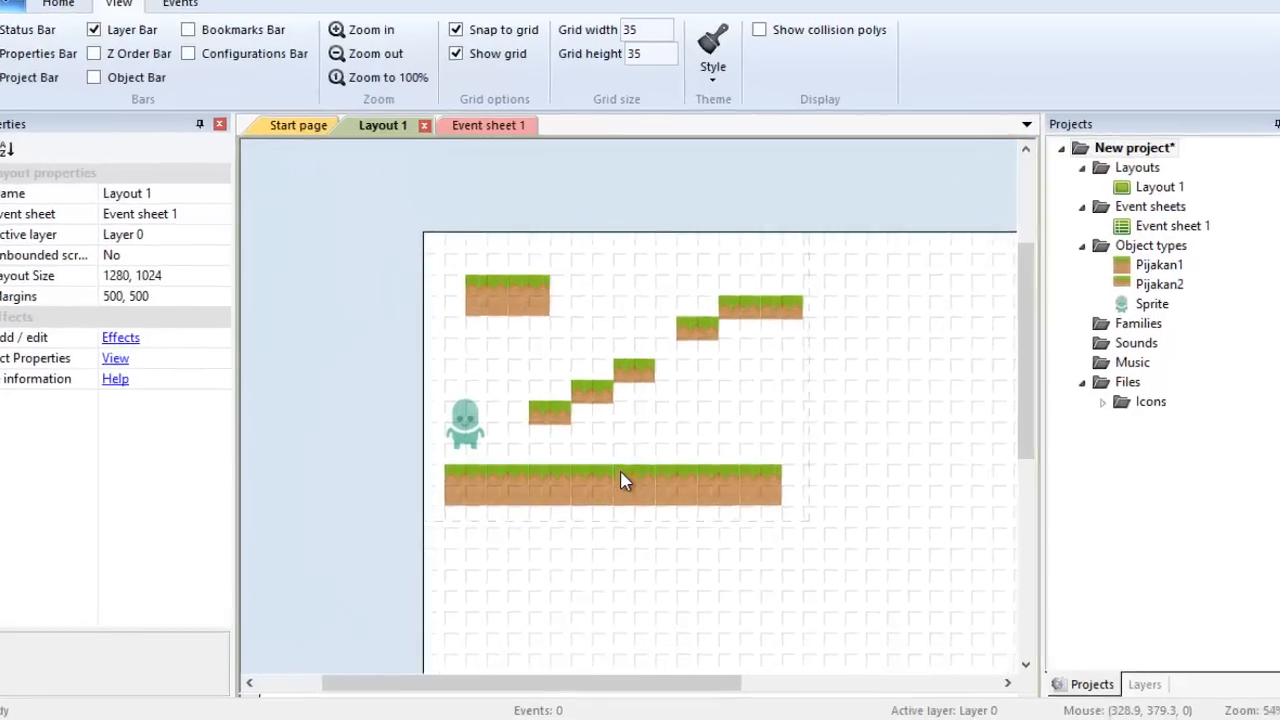
scroll(621, 481, "down", 1, "ctrl")
left_click_drag(656, 683, 721, 683)
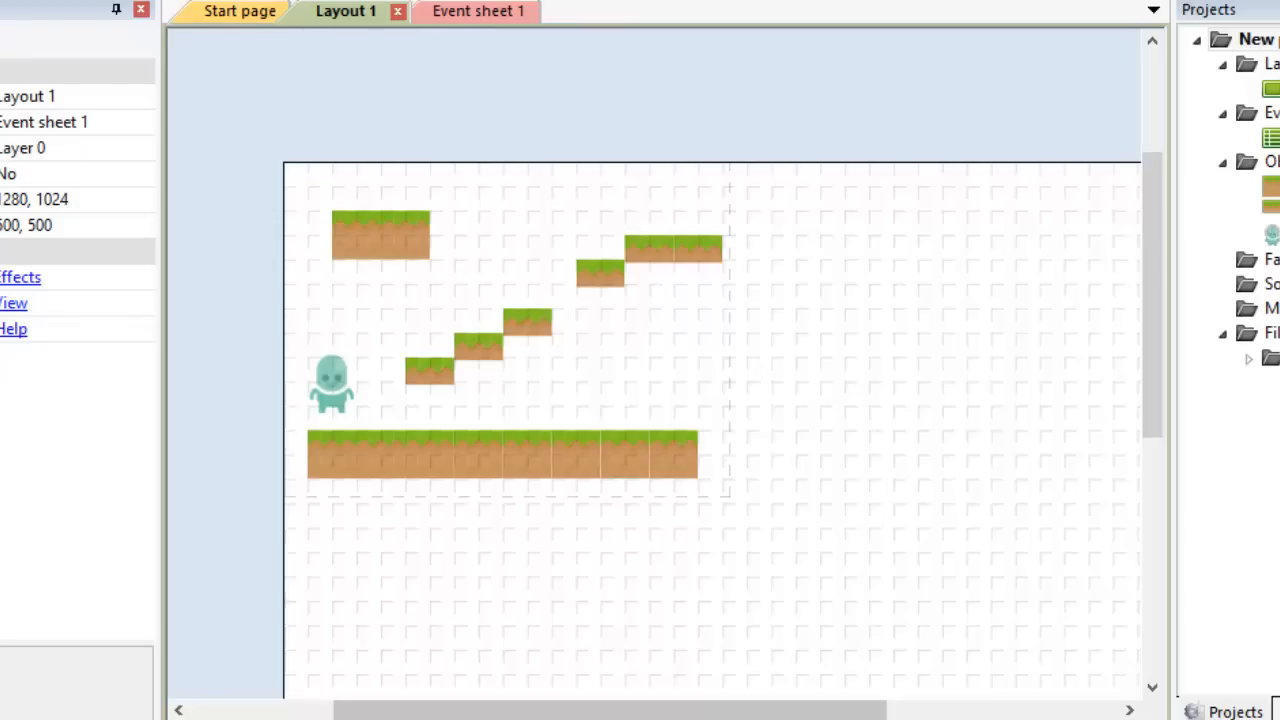
left_click_drag(826, 711, 847, 711)
left_click_drag(772, 176, 326, 528)
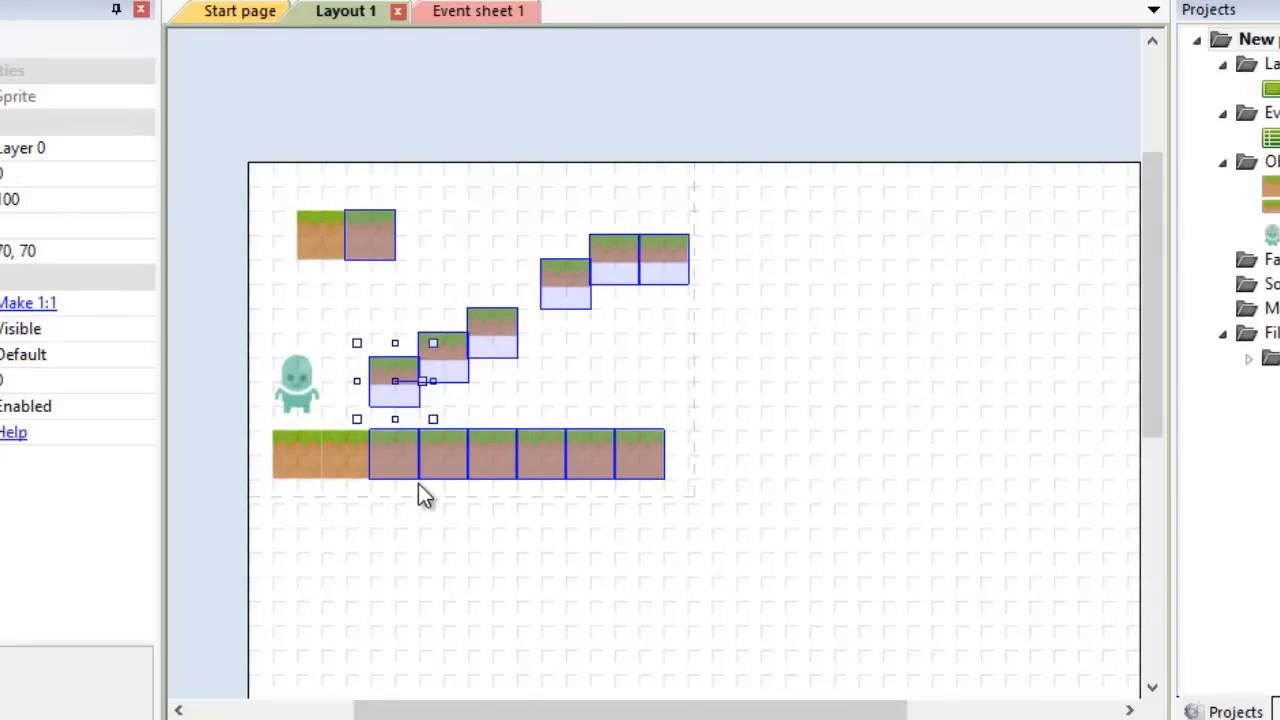
left_click_drag(392, 460, 726, 674, "ctrl")
scroll(900, 379, "down", 3)
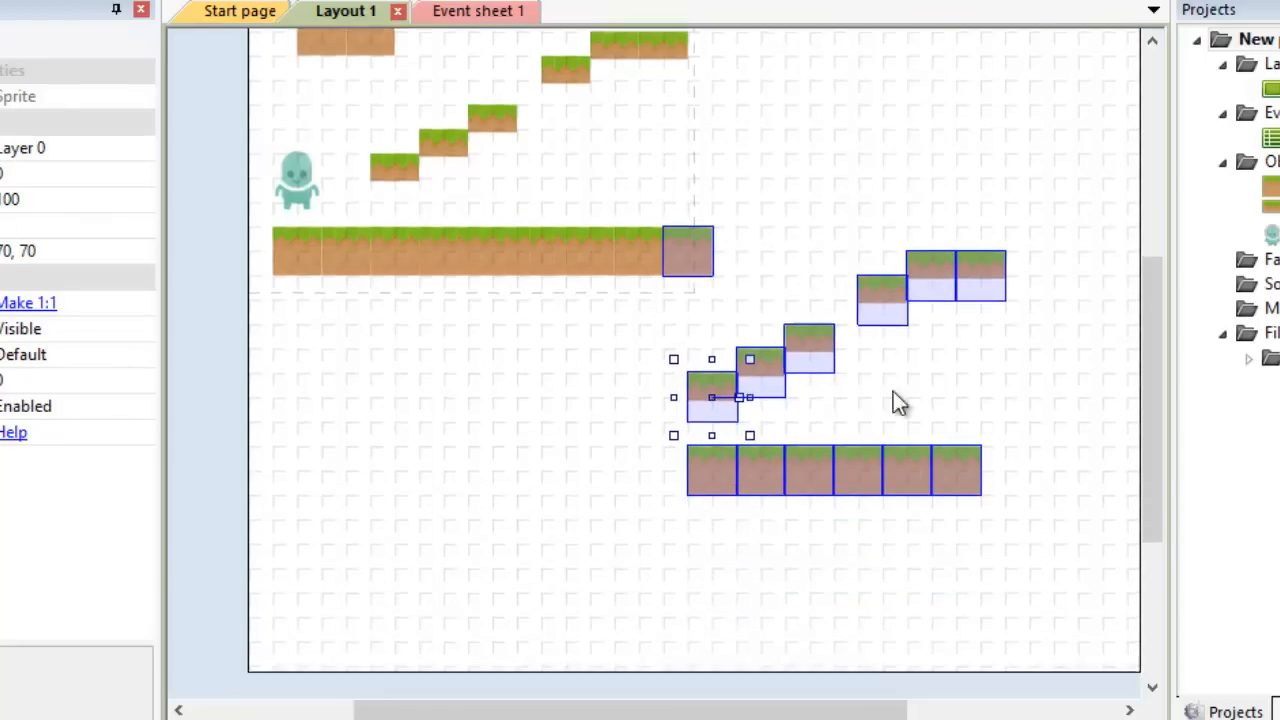
left_click_drag(798, 405, 427, 532, "ctrl")
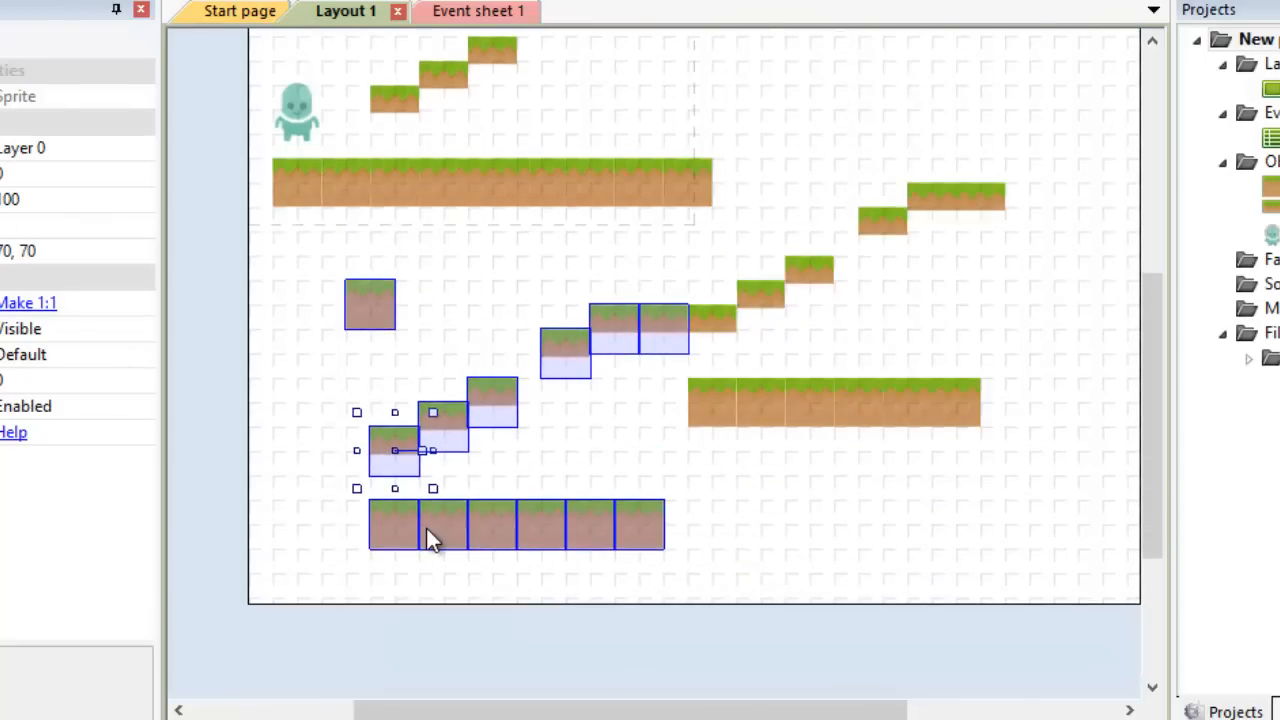
Step: Split the duplicated lower-right ground: shift its first three tiles down one grid cell, and its last three two cells right and up to Y 665
left_click(725, 406)
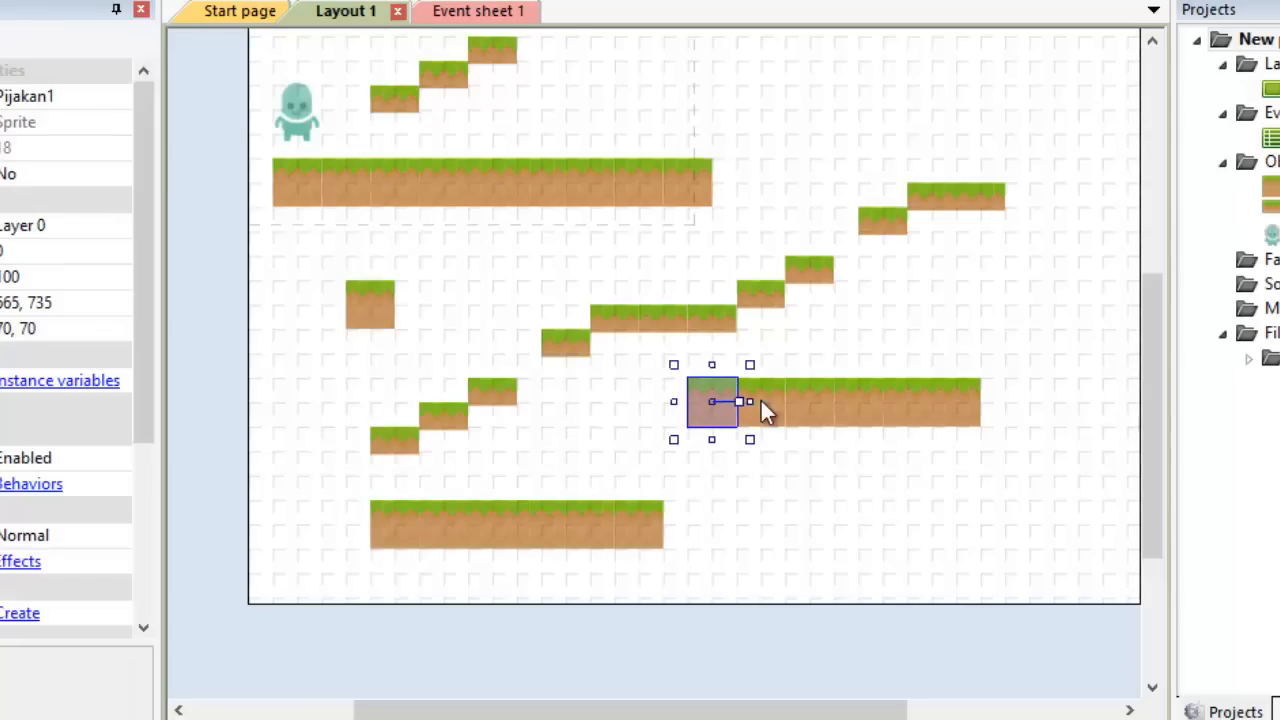
left_click(818, 408, "shift")
mouse_move(821, 417)
left_mouse_down()
mouse_move(810, 450)
mouse_move(815, 427)
left_mouse_up()
left_click(860, 410)
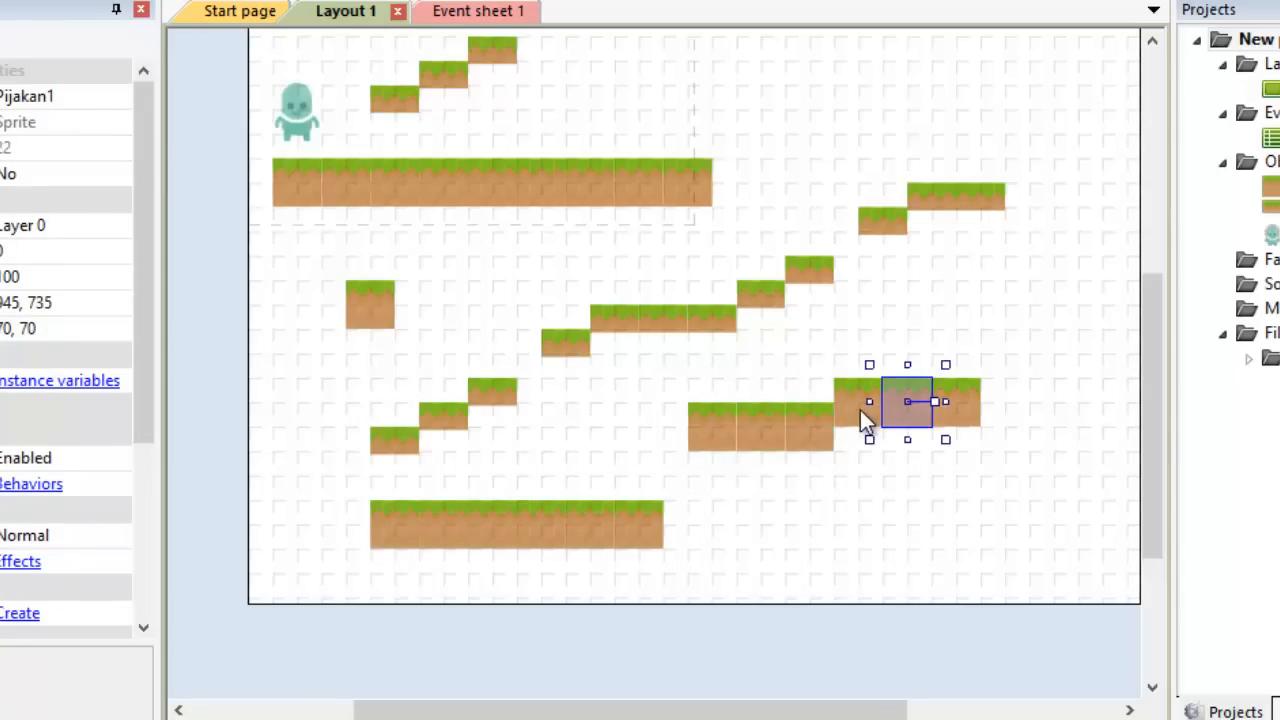
left_click(913, 415, "shift")
left_click_drag(924, 406, 978, 368)
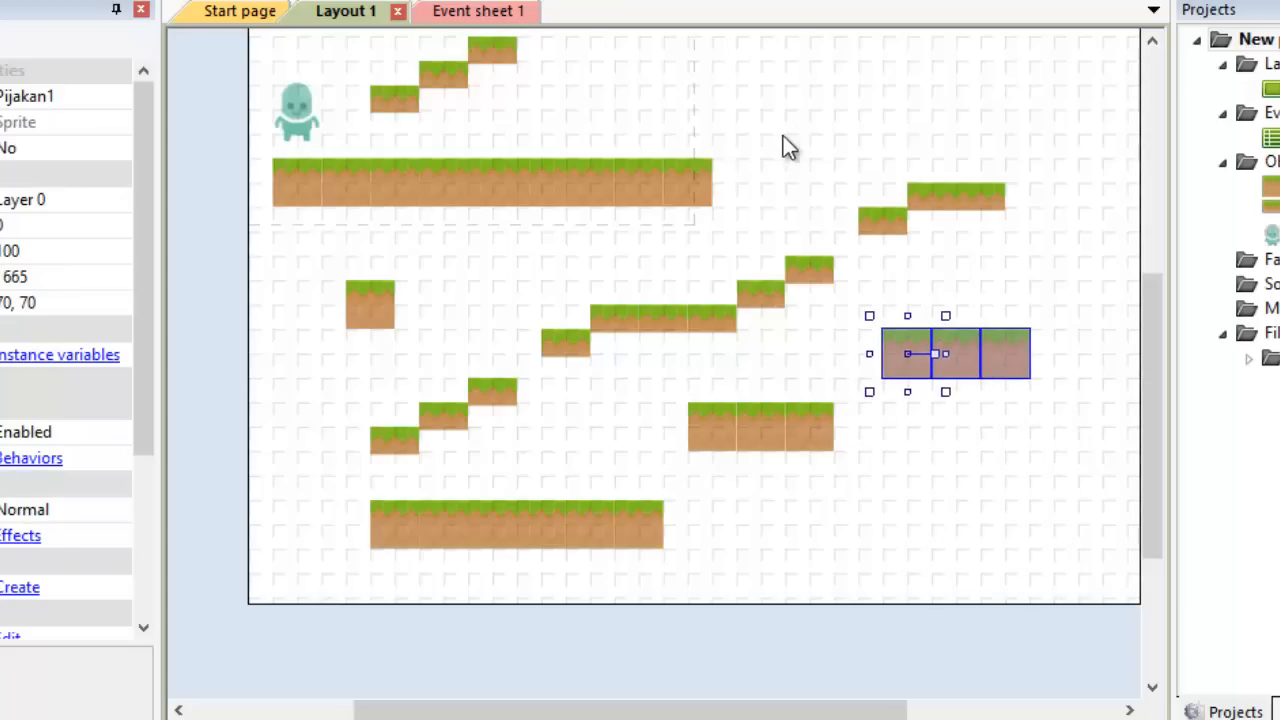
left_click_drag(1155, 348, 1171, 317)
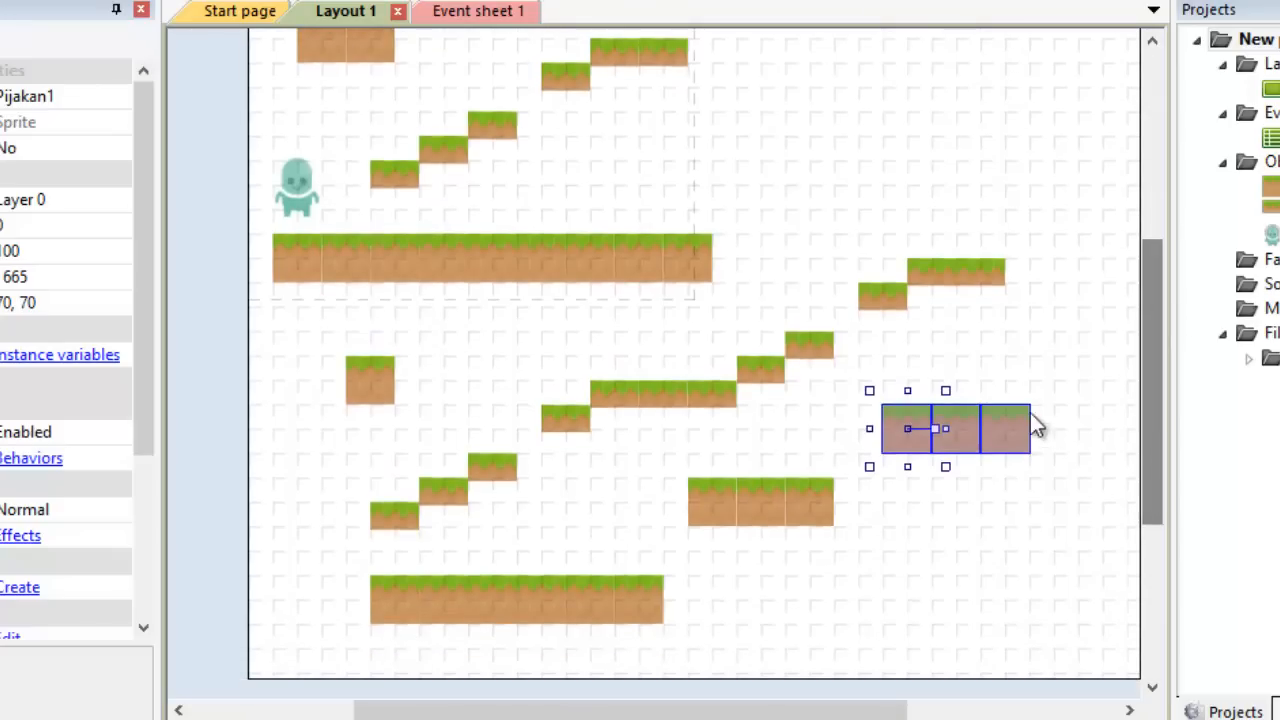
left_click(1022, 364)
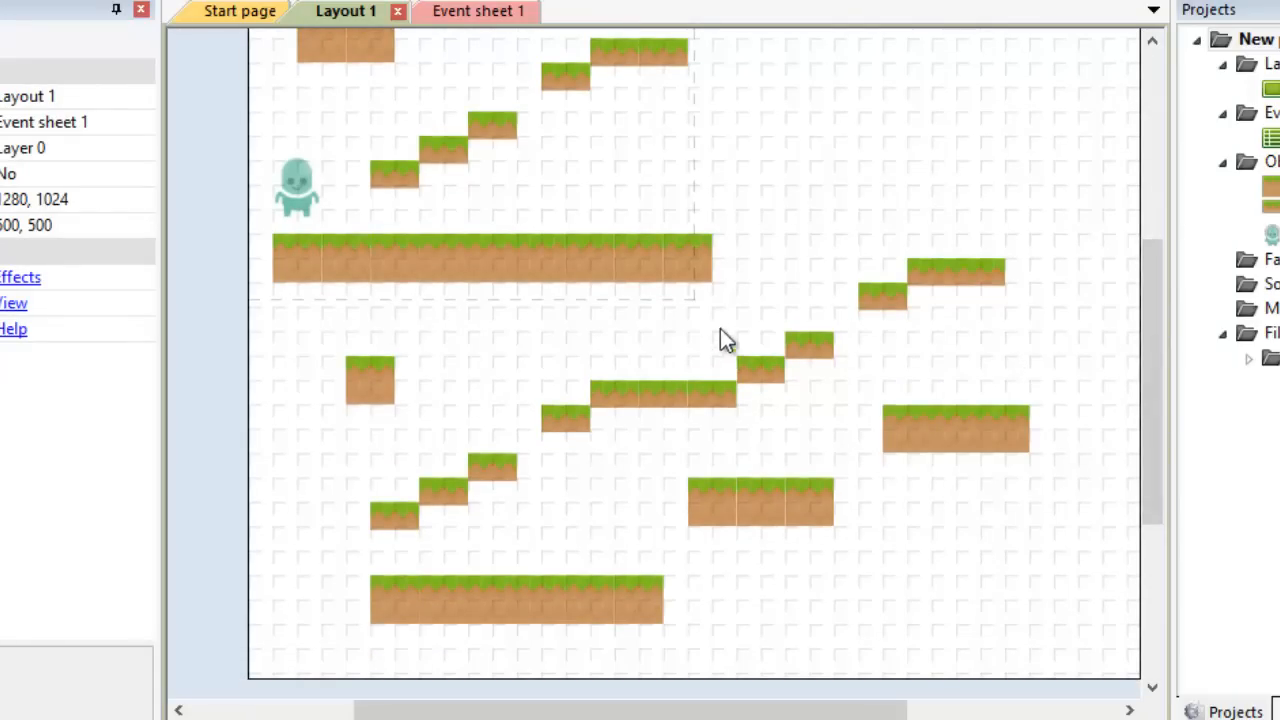
scroll(465, 315, "up", 3)
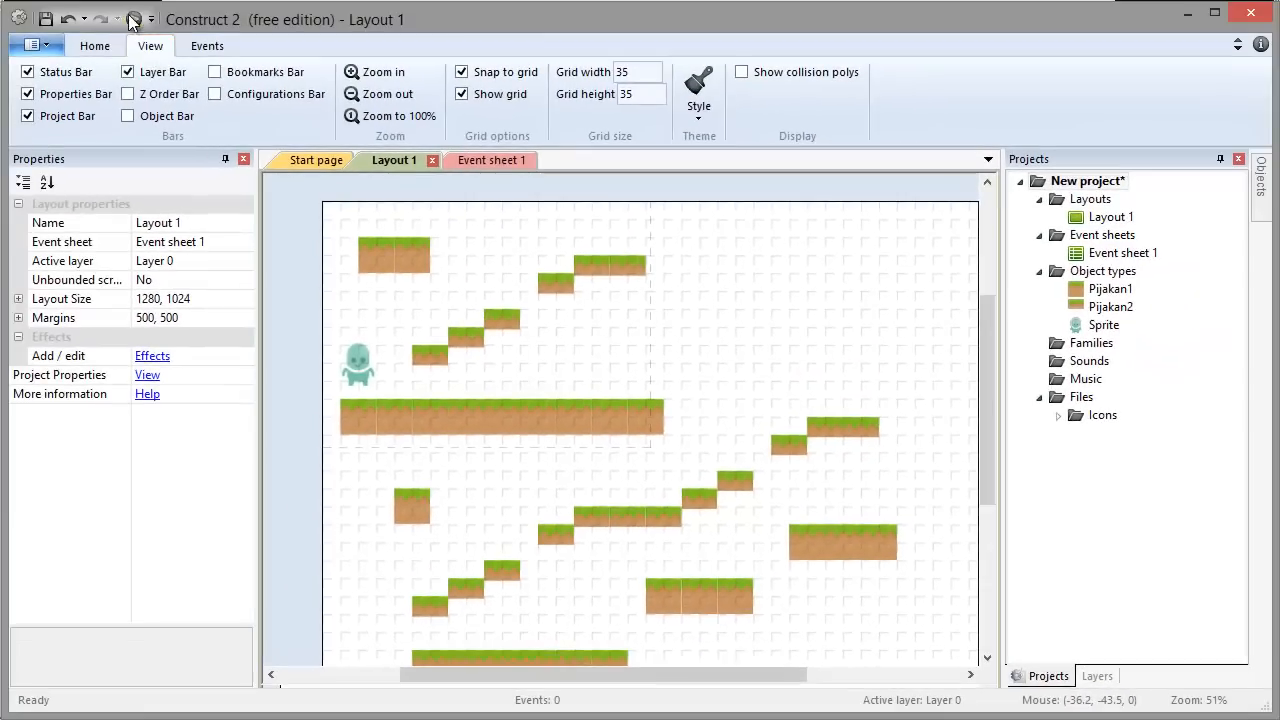
Step: Run the extended layout and walk the character right to check whether the view follows beyond the window's edge
left_click(136, 28)
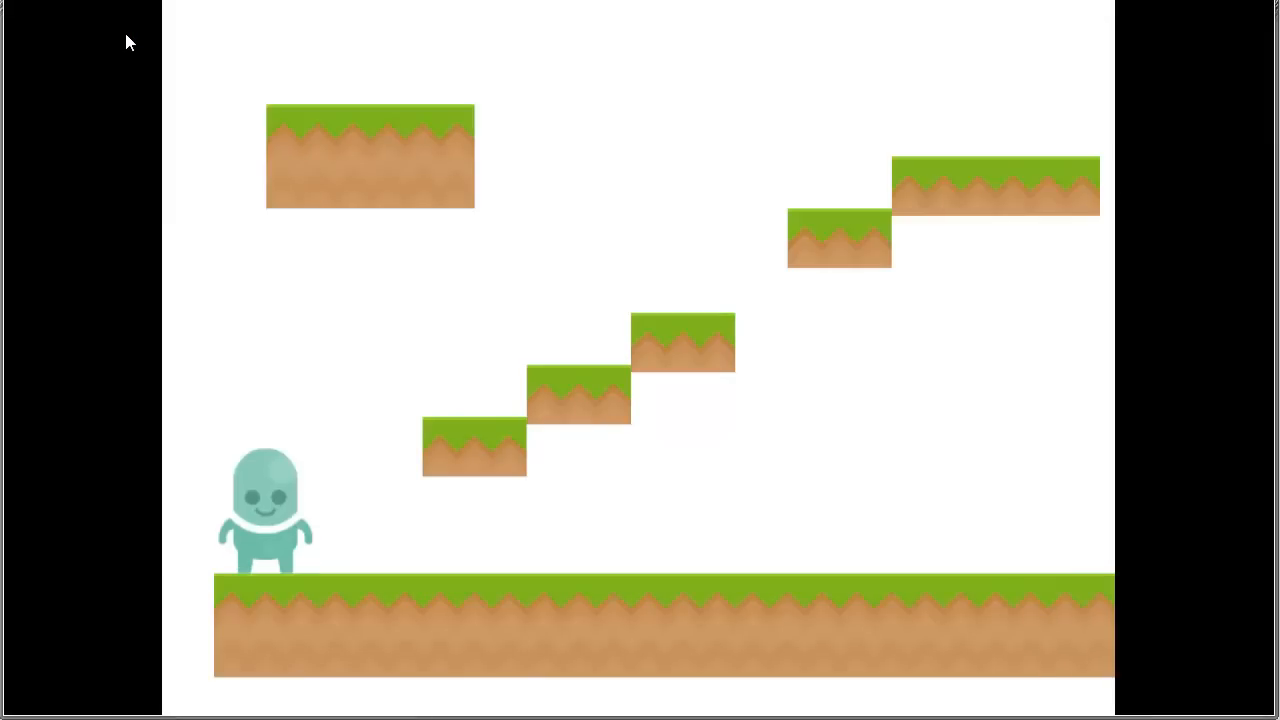
key("Right")
key("Right")
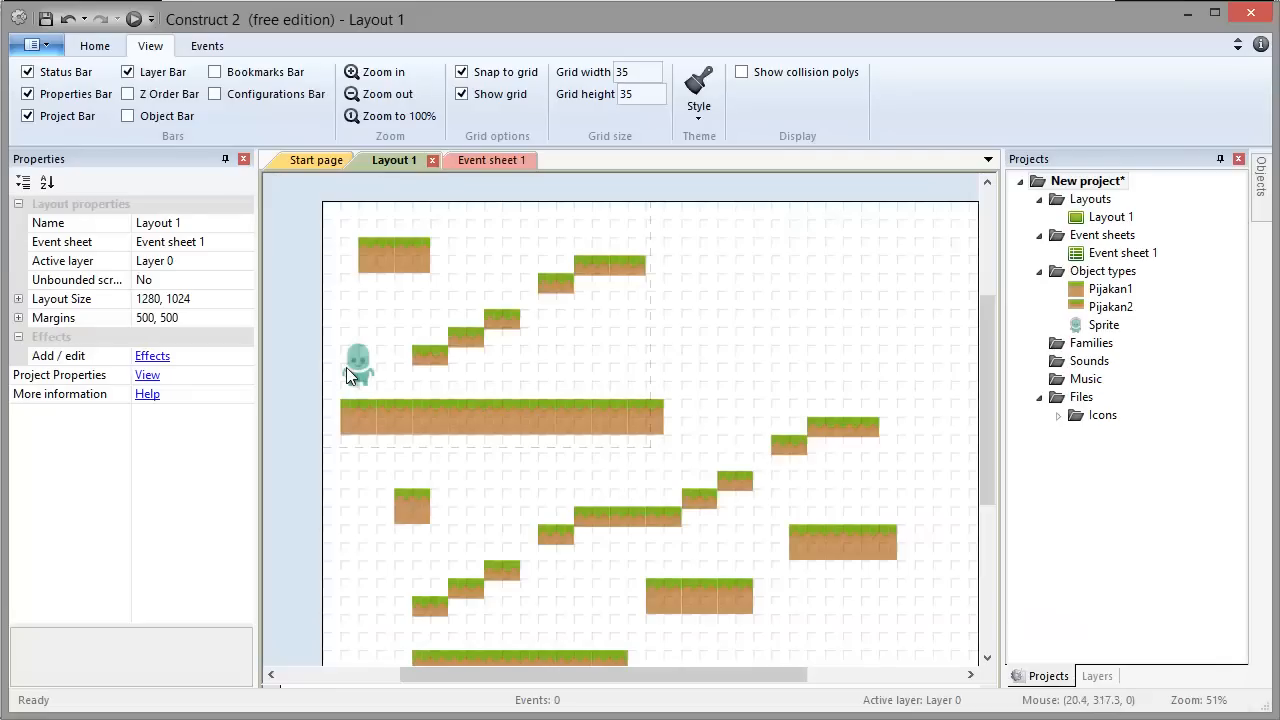
Step: Add the Scroll To behavior to the player sprite
left_click(354, 368)
scroll(43, 474, "down", 2)
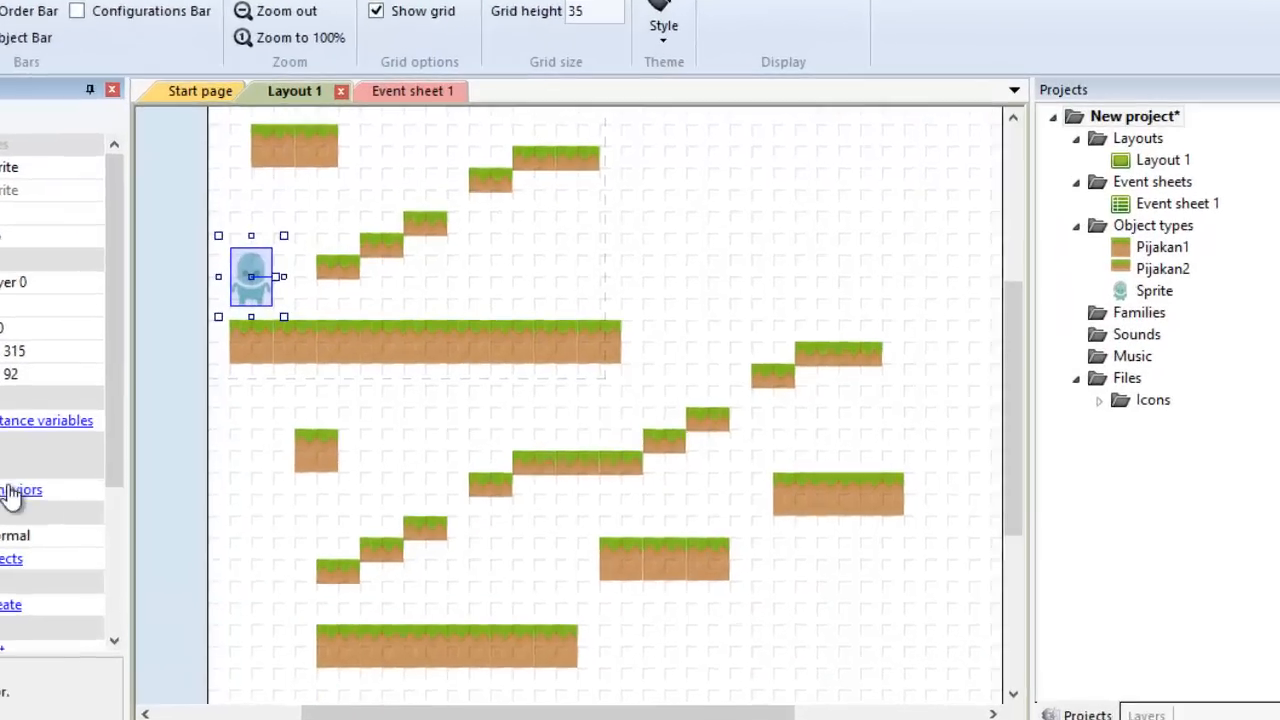
left_click(135, 469)
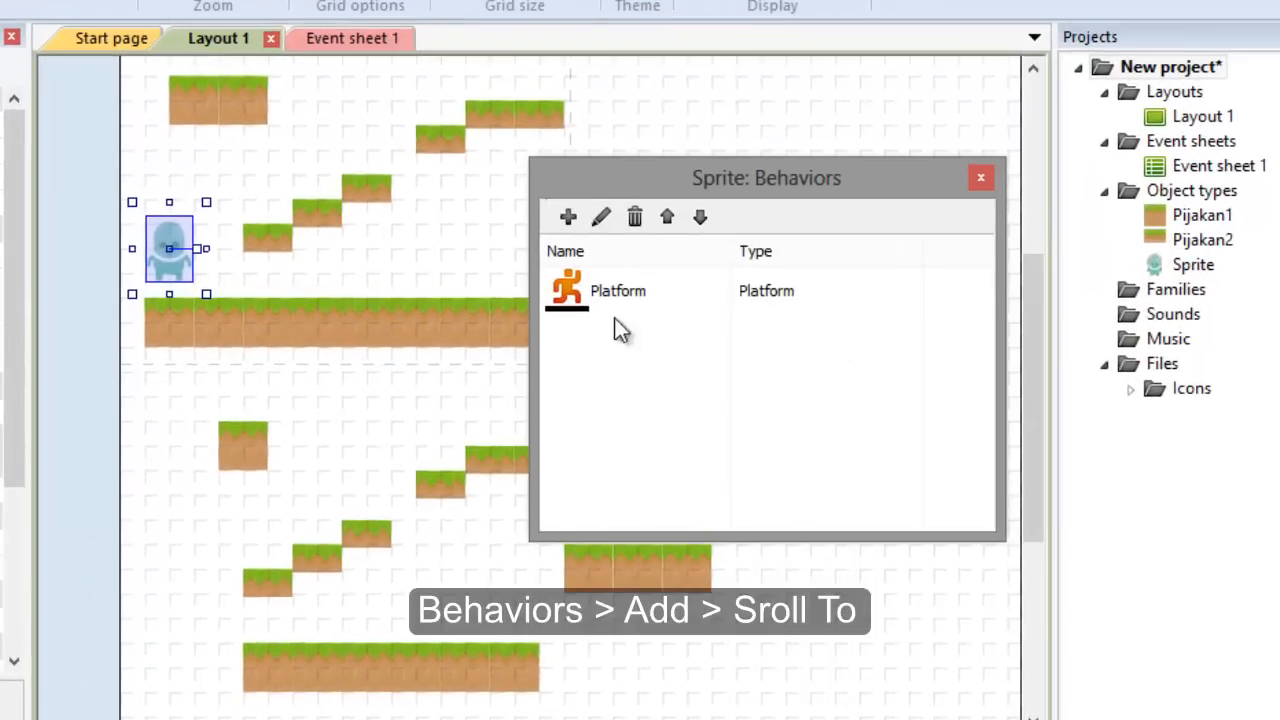
left_click(575, 218)
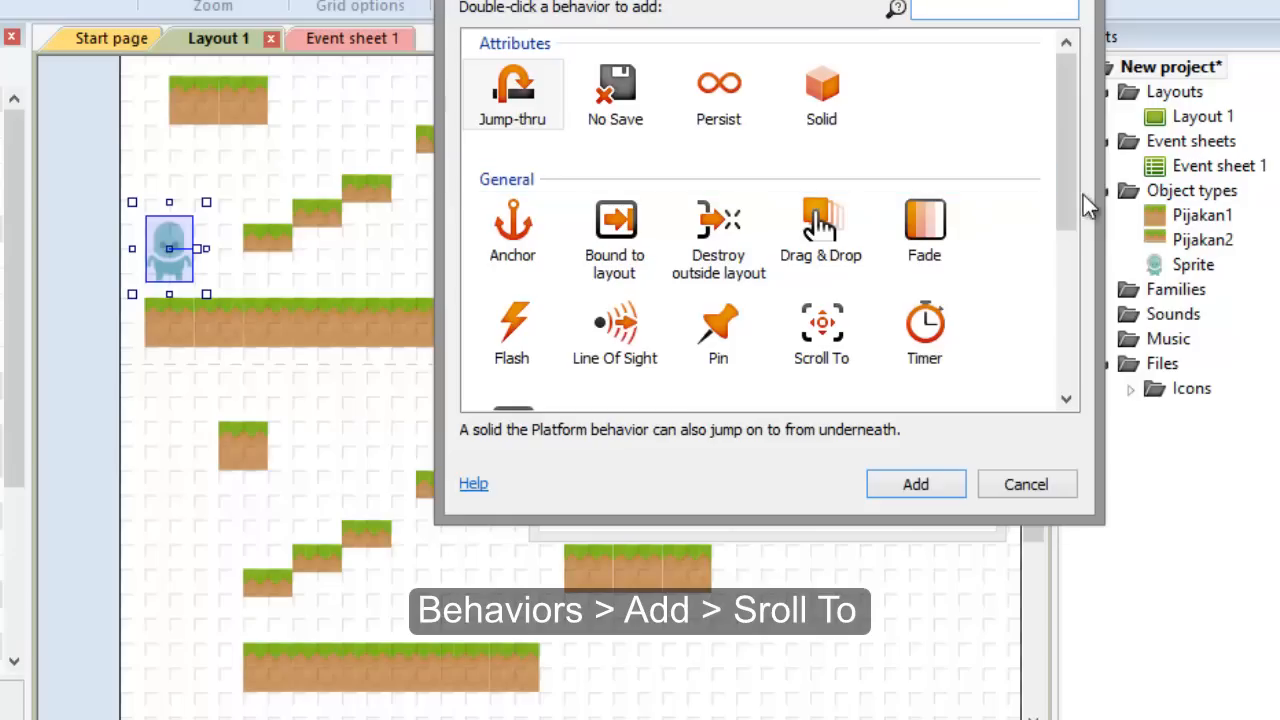
scroll(1080, 240, "down", 1)
mouse_move(1077, 234)
left_mouse_down()
mouse_move(1059, 333)
mouse_move(1067, 204)
mouse_move(1069, 245)
left_mouse_up()
left_click(825, 230)
double_click(825, 230)
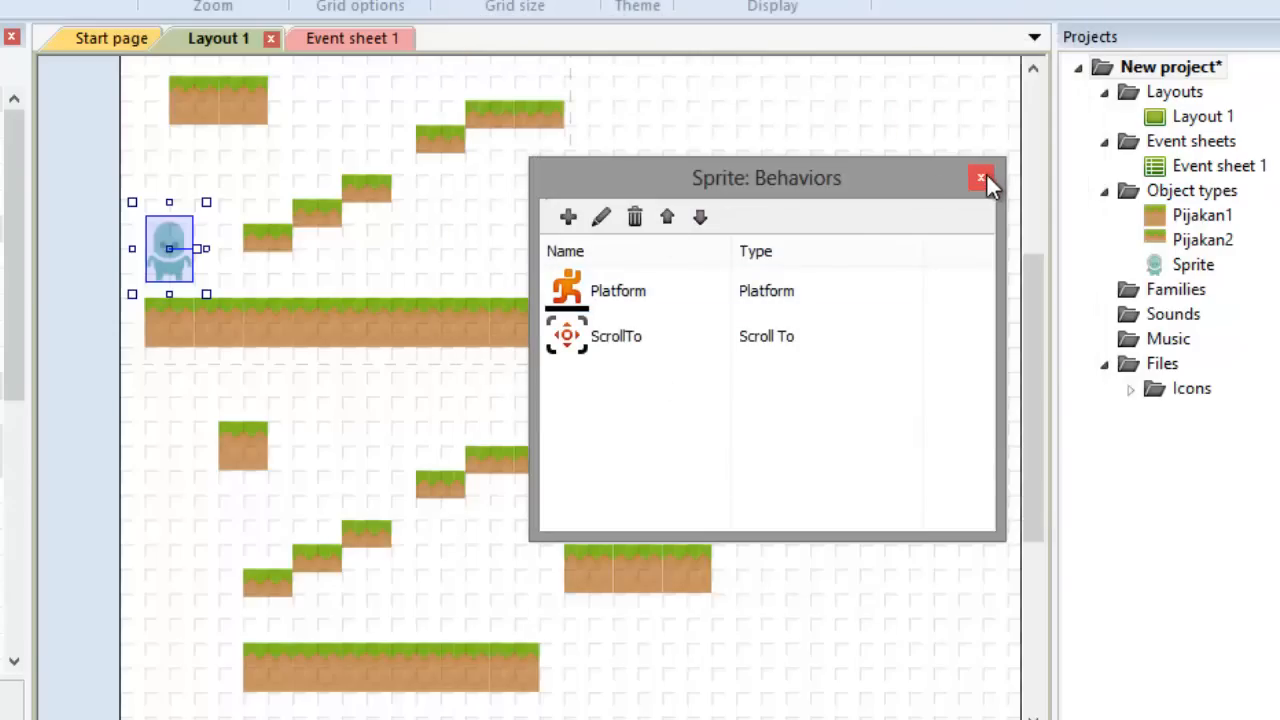
left_click(986, 172)
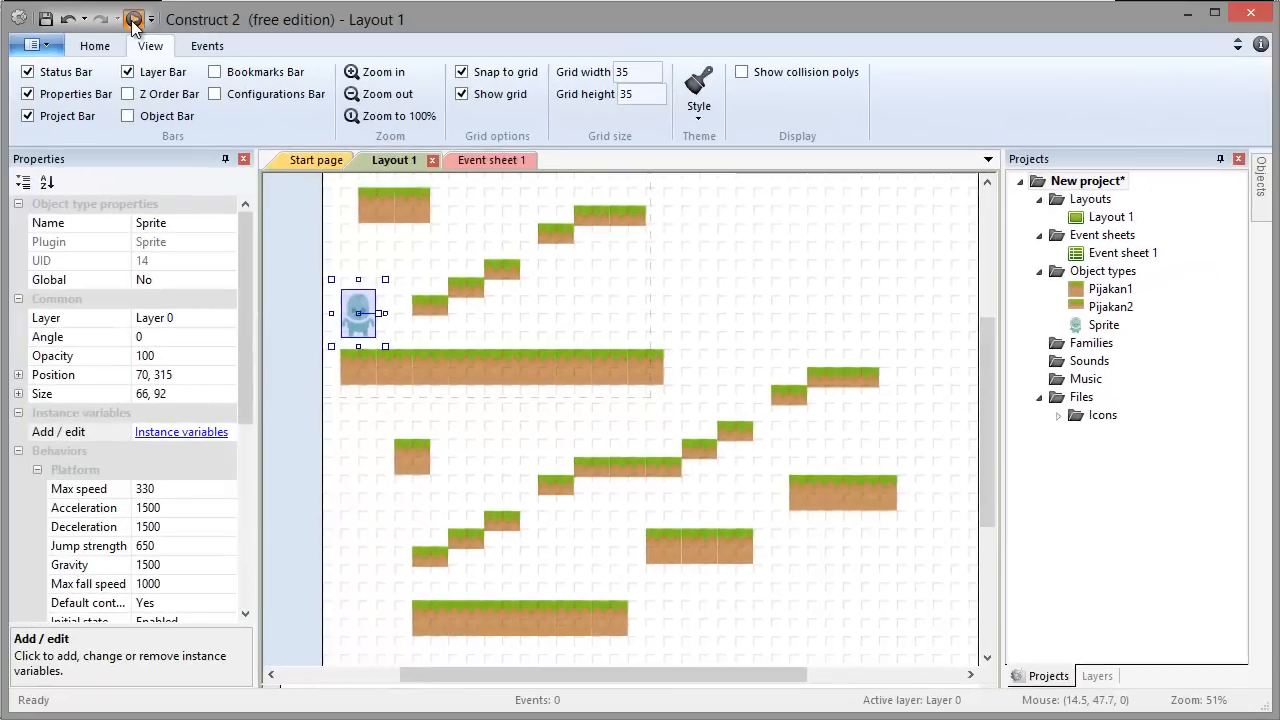
Step: Run the layout and test the camera following the character while walking and jumping across the extended level
left_click(133, 20)
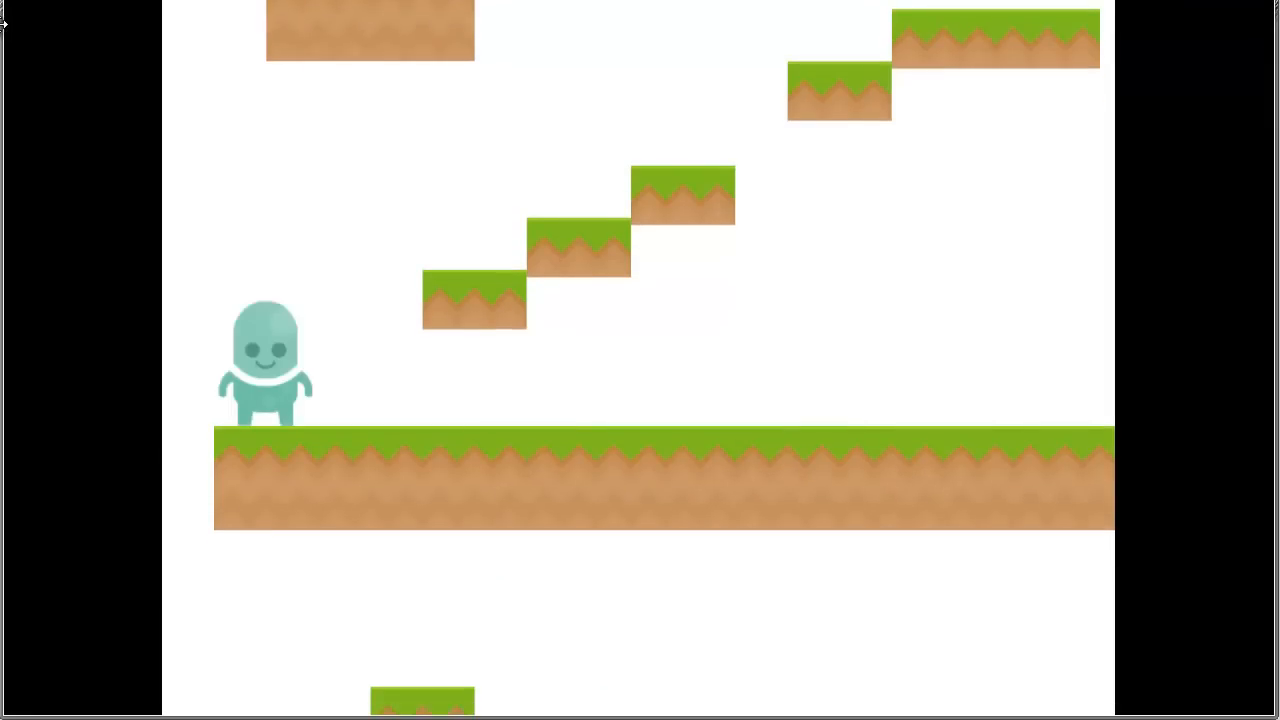
key("Right")
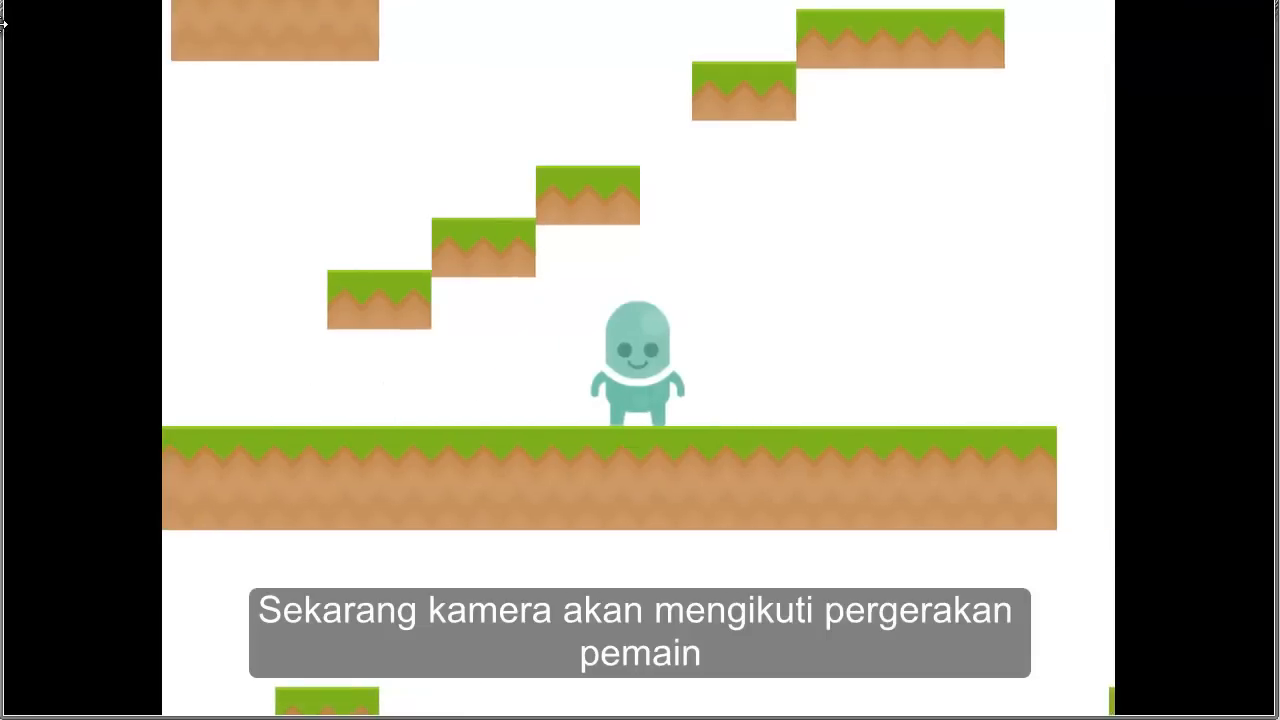
key("Right")
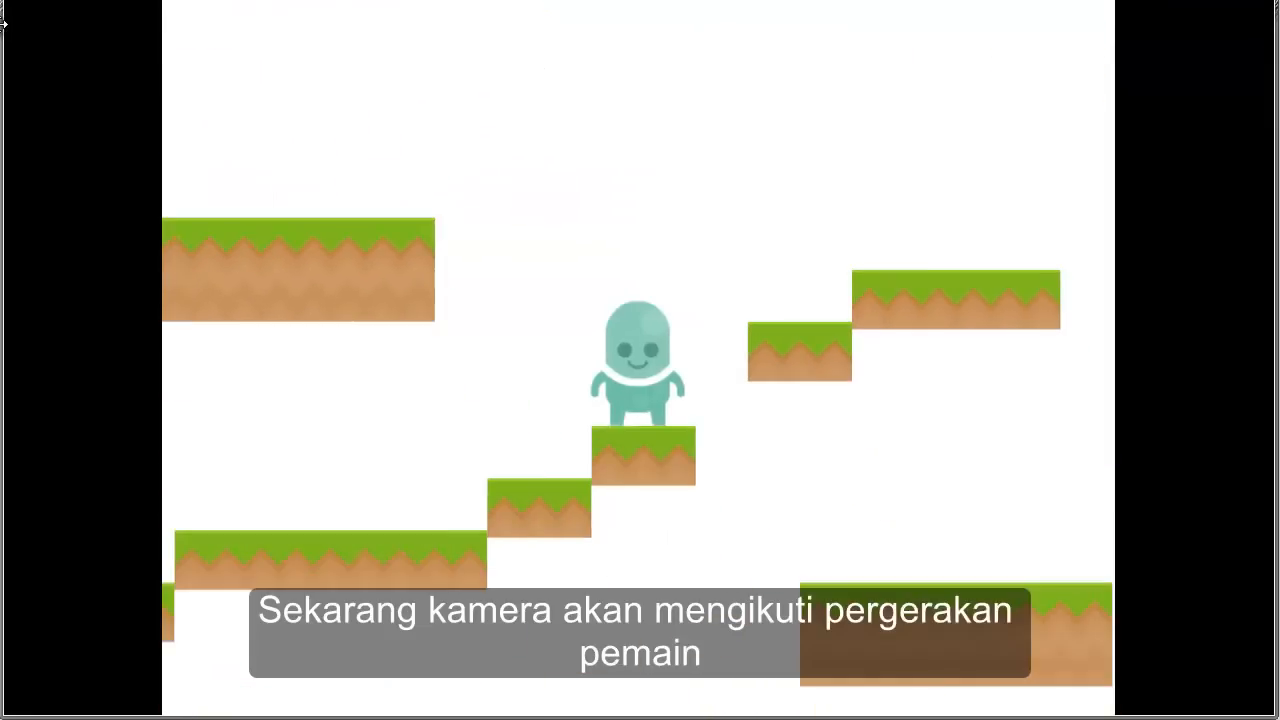
key("Up")
key("Right")
key("Right")
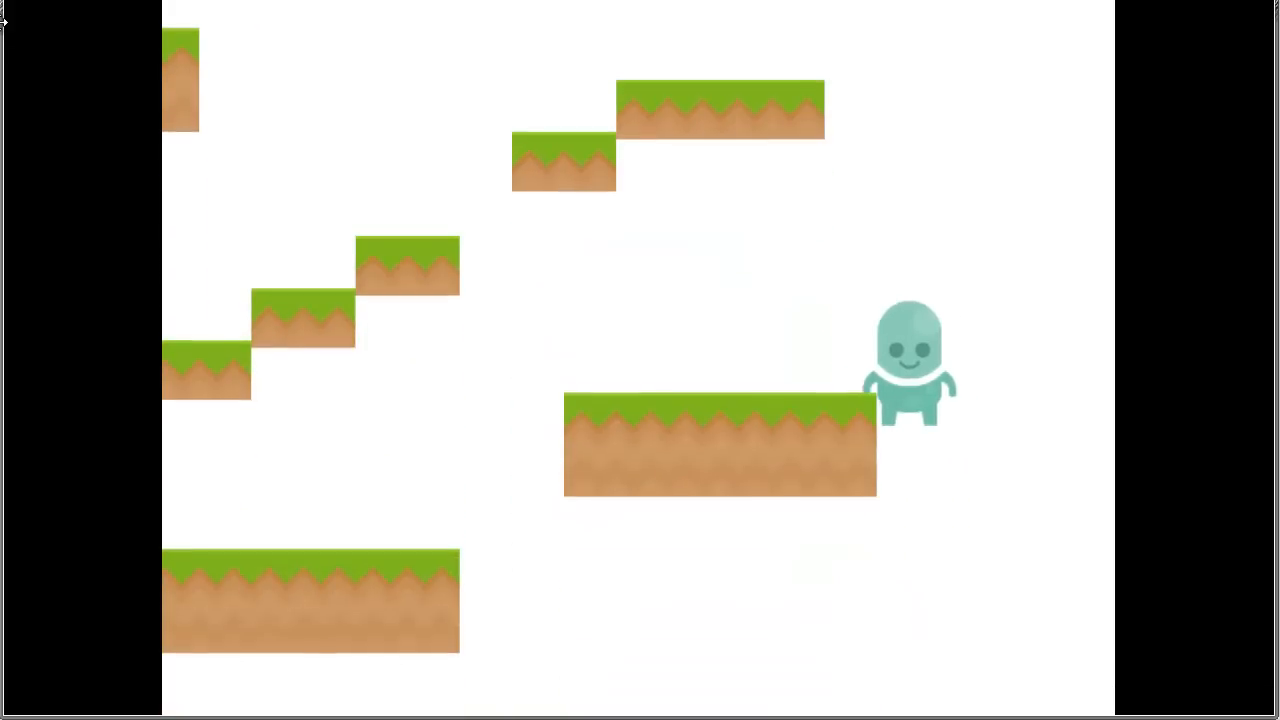
key("Up")
key("Left")
key("Left")
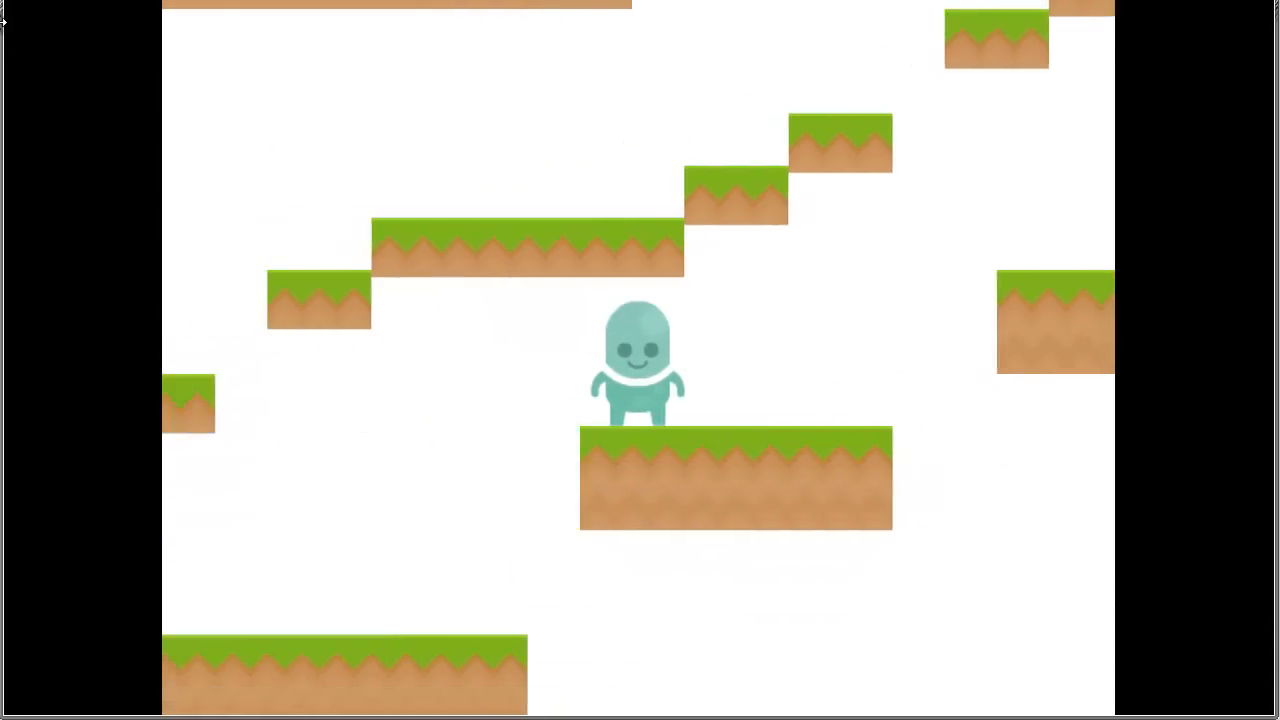
key("Left")
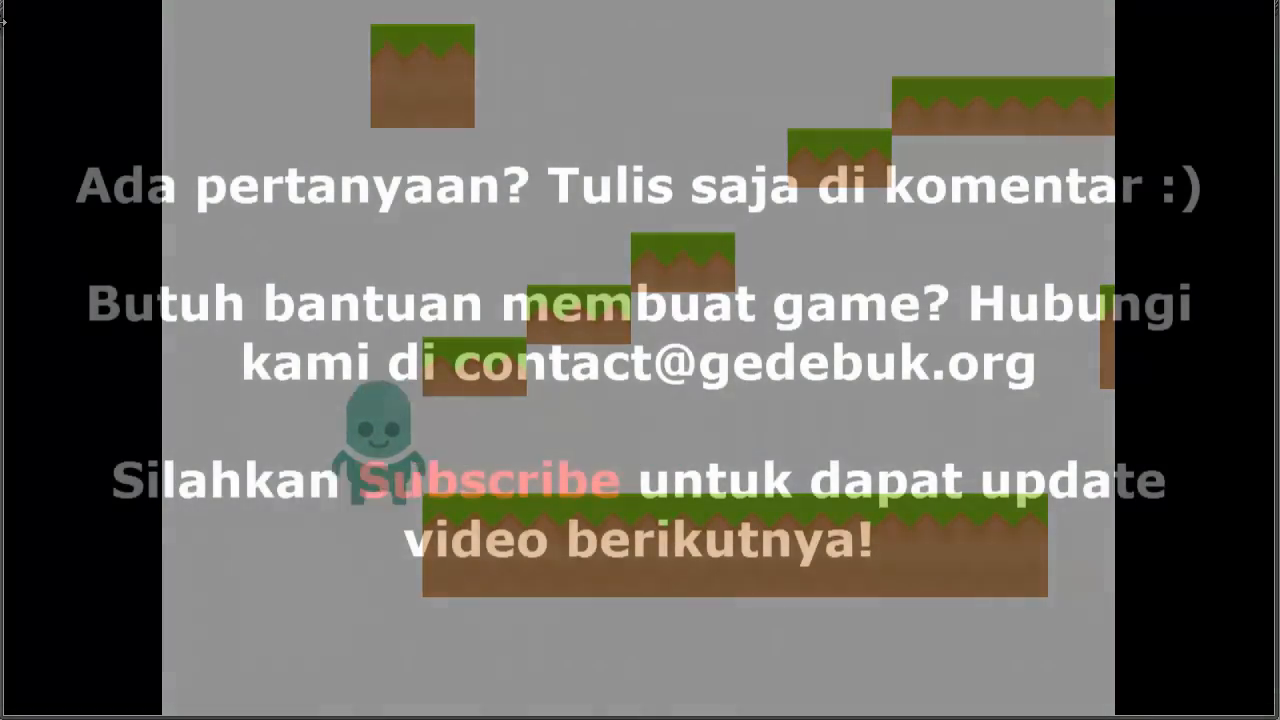